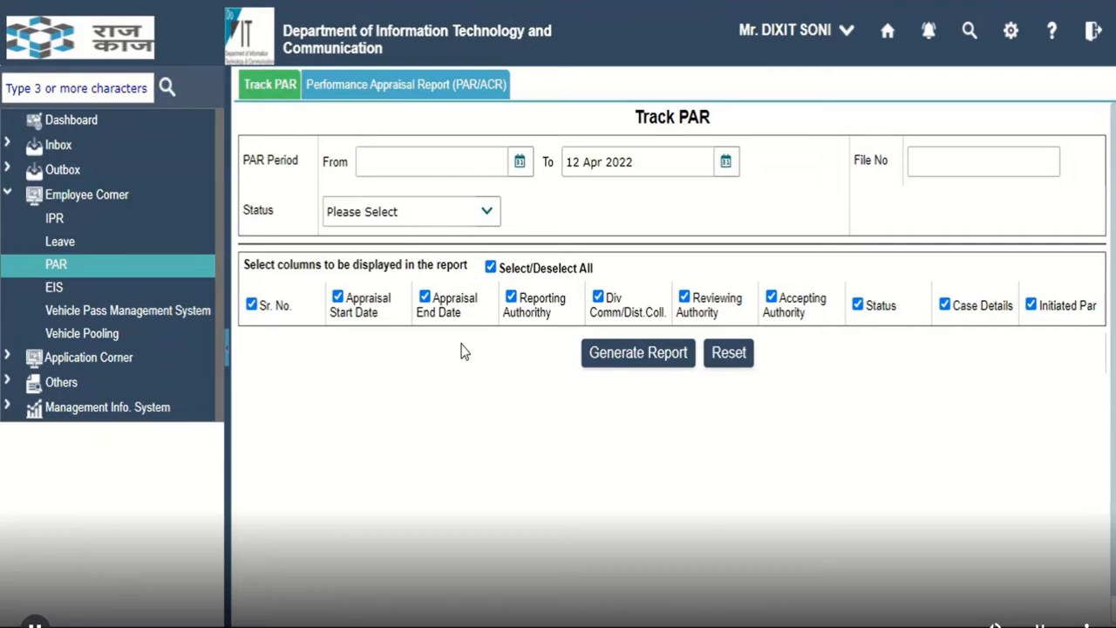
# Search PAR/ACR records for financial year 2021-2022 and select the employee's 'Hierarchy Not Configured' row.
pyautogui.click(392, 91)
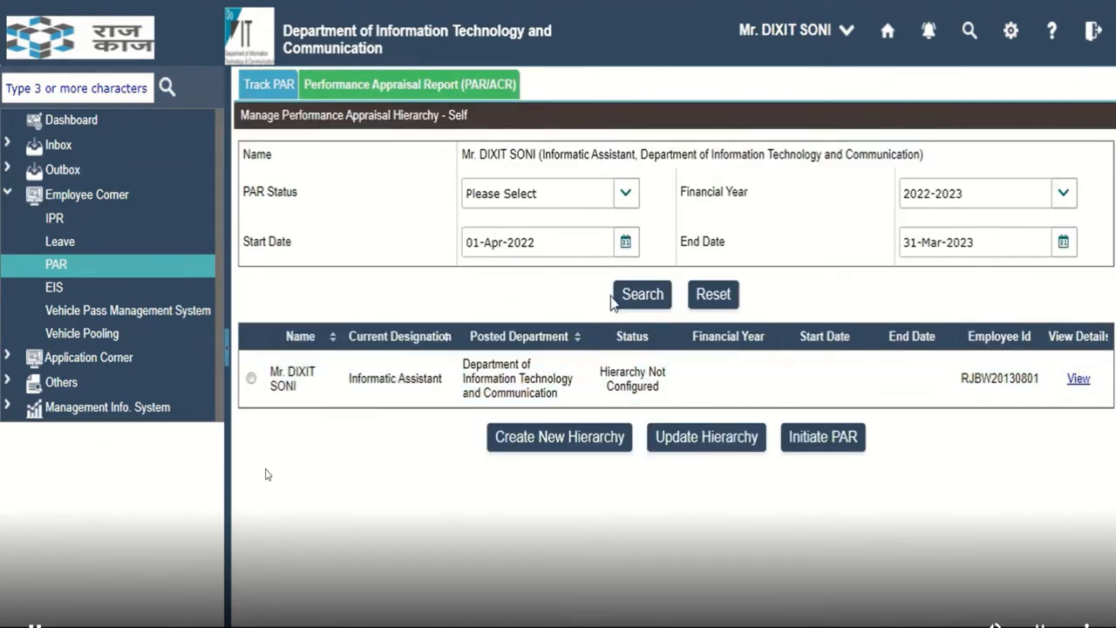
pyautogui.click(1062, 194)
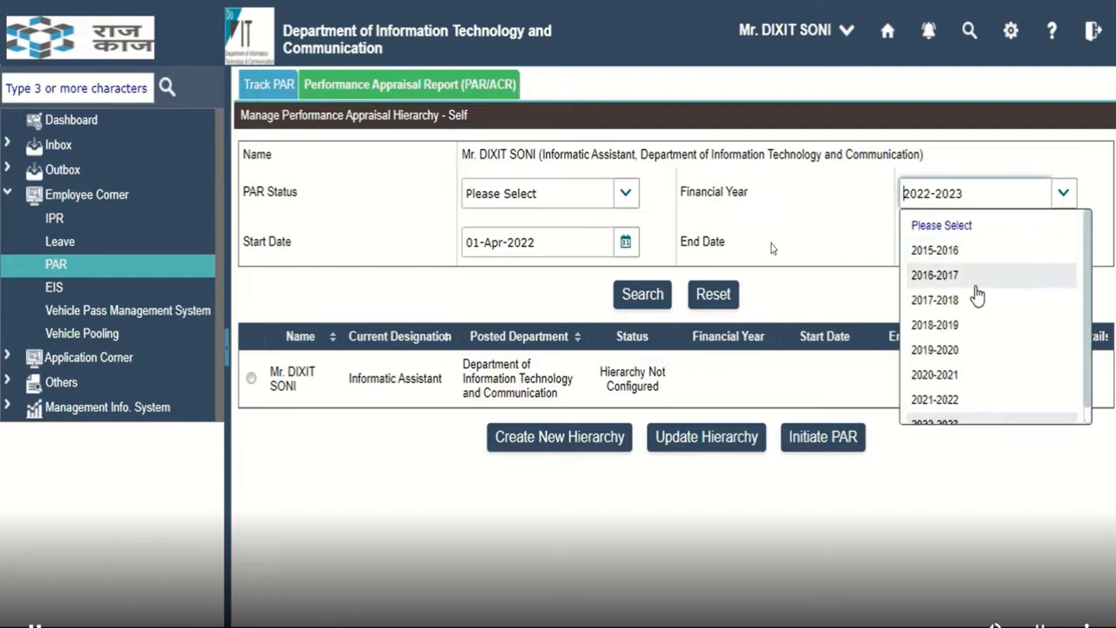
pyautogui.click(943, 401)
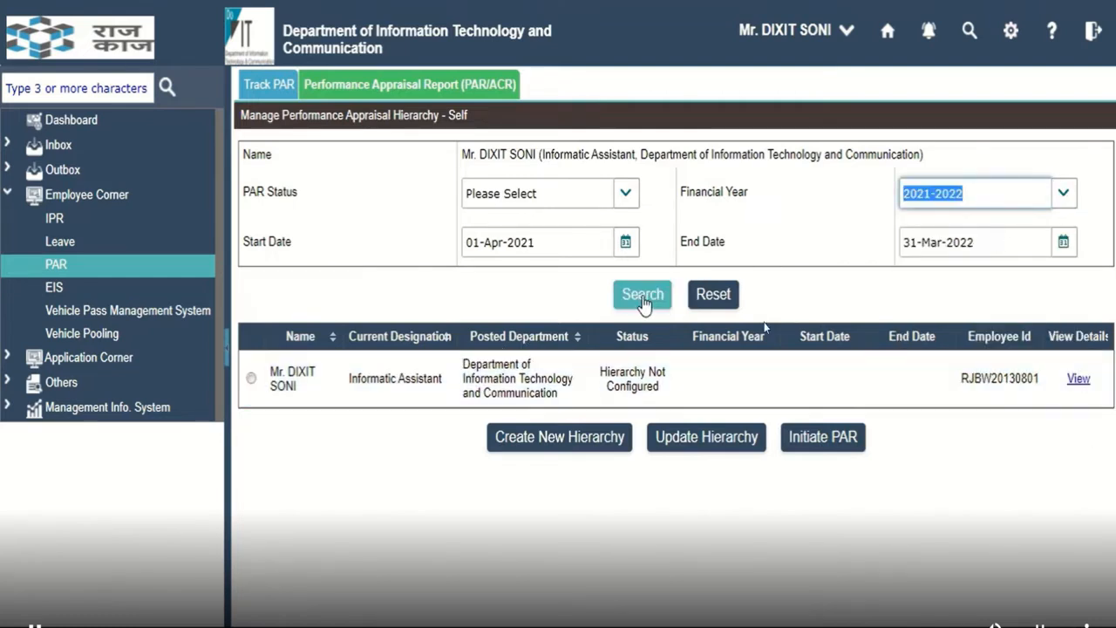
pyautogui.click(648, 300)
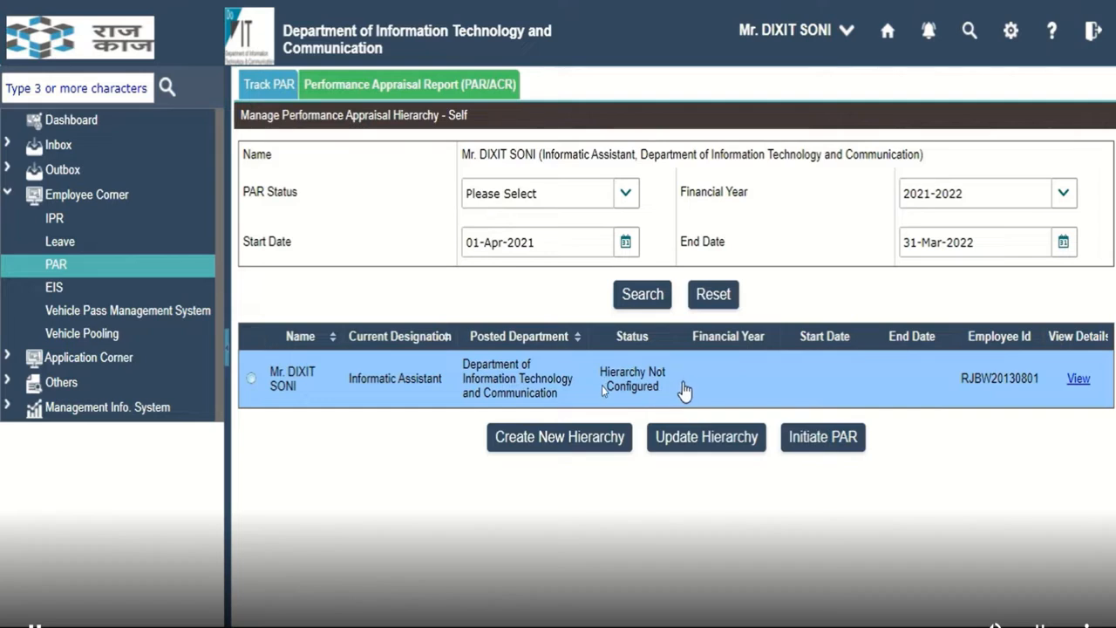
pyautogui.moveTo(671, 390); pyautogui.dragTo(600, 375)
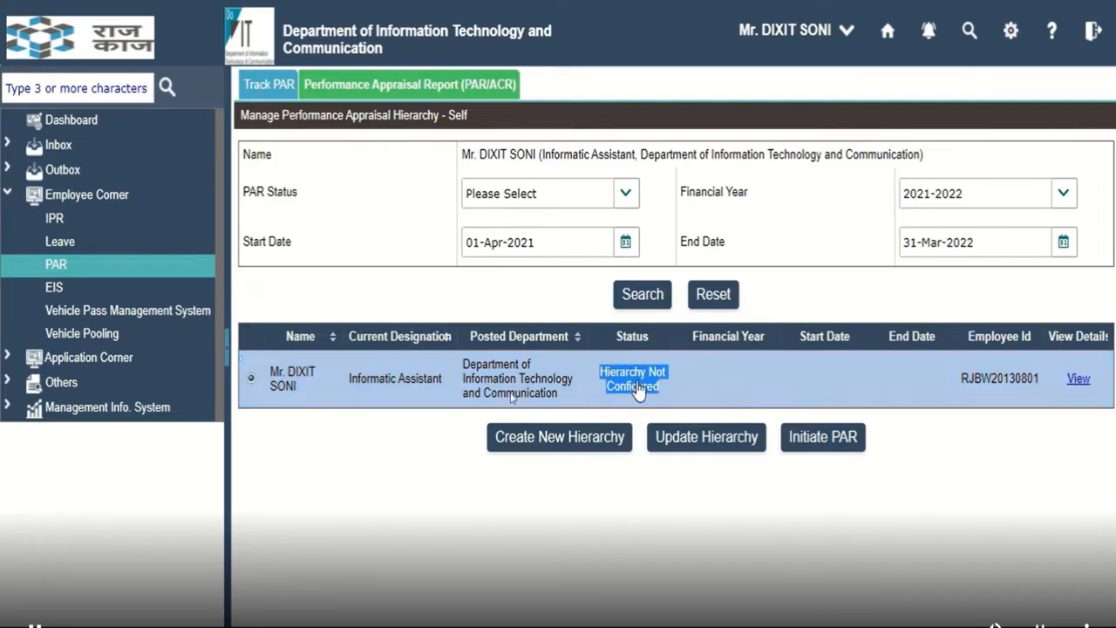
pyautogui.click(252, 380)
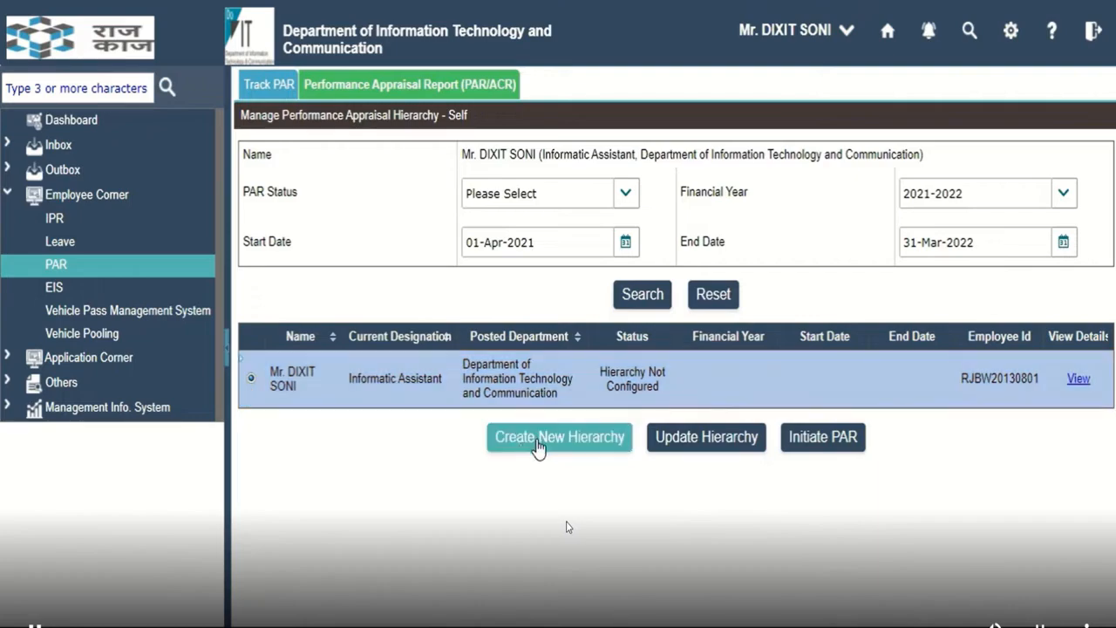
# Start a new appraisal hierarchy and check the reportee's name and employee ID.
pyautogui.click(538, 441)
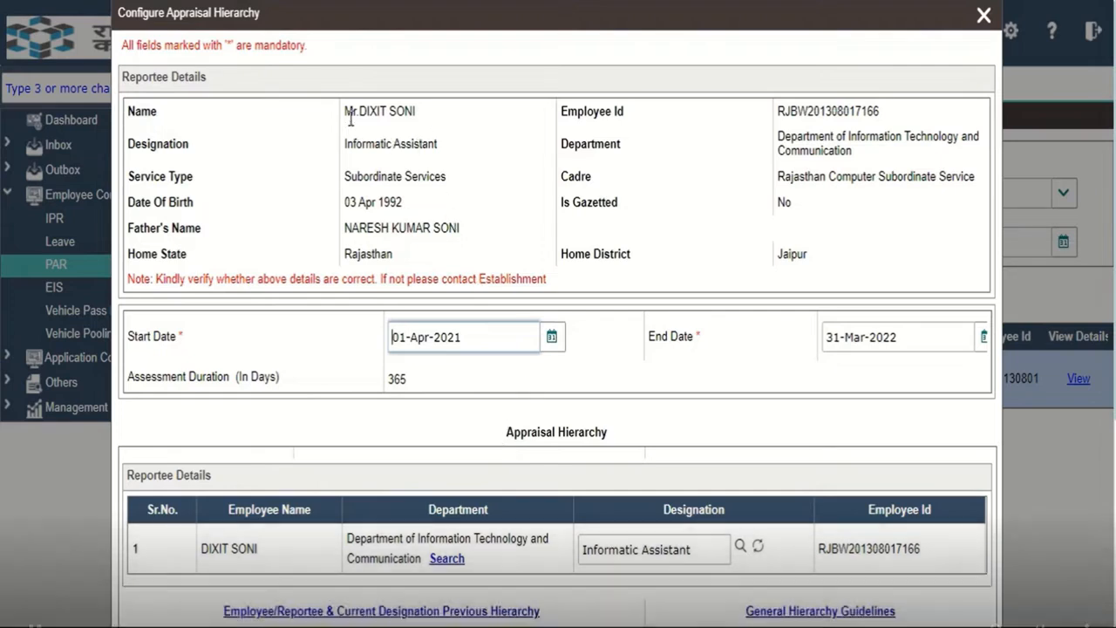
pyautogui.moveTo(351, 111); pyautogui.dragTo(421, 118)
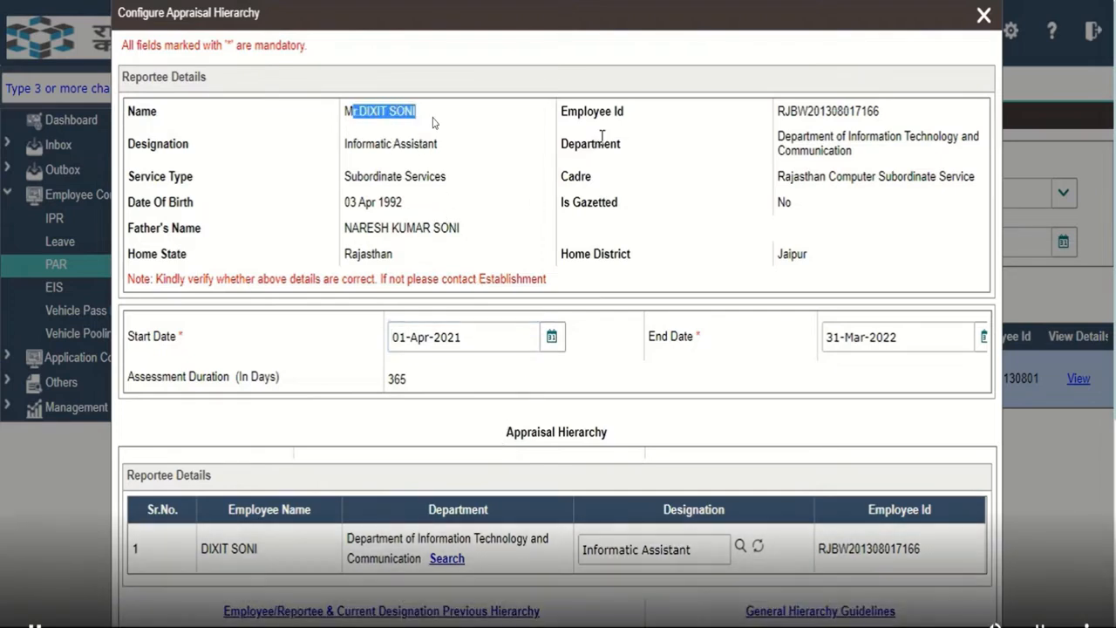
pyautogui.moveTo(792, 112); pyautogui.dragTo(867, 118)
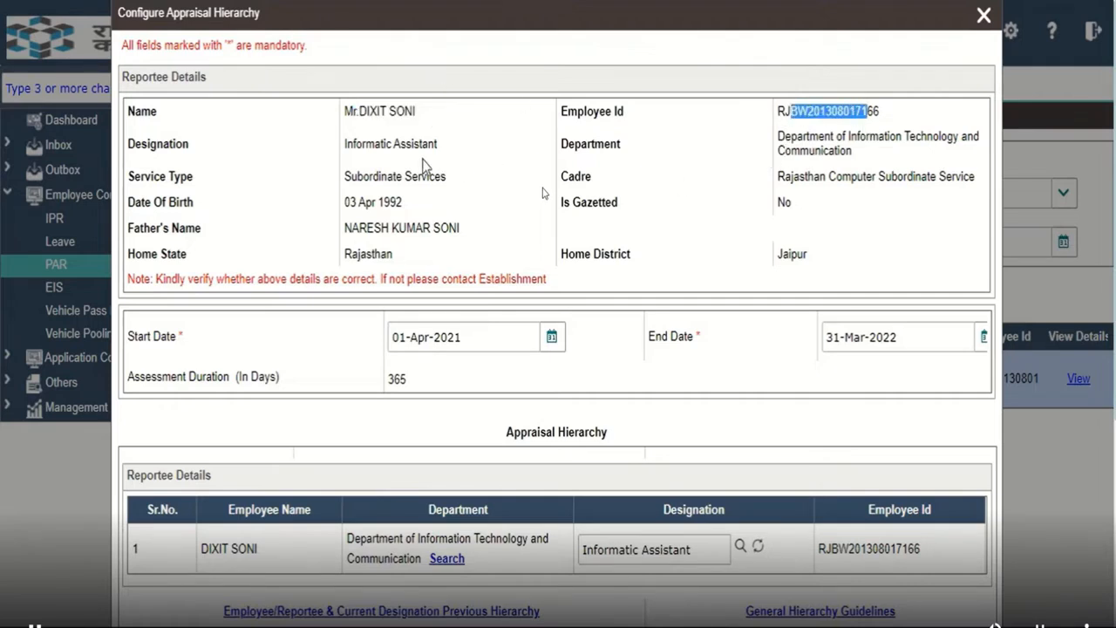
pyautogui.click(396, 143)
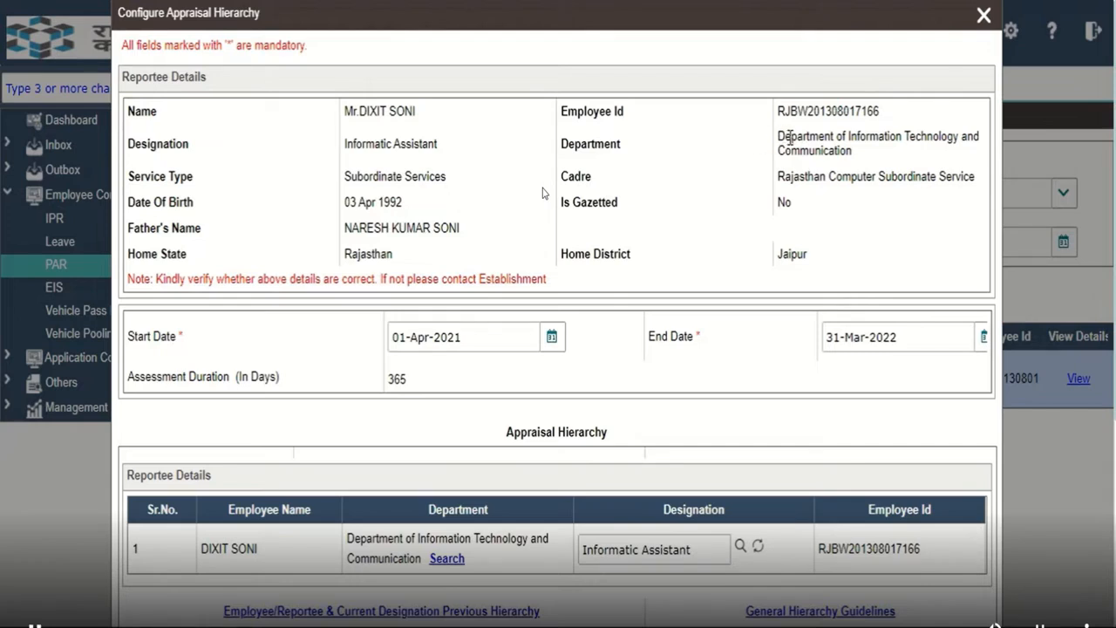
# Review the reportee's department, service type, cadre, gazetted status, birth date and home district.
pyautogui.moveTo(791, 136); pyautogui.dragTo(844, 137)
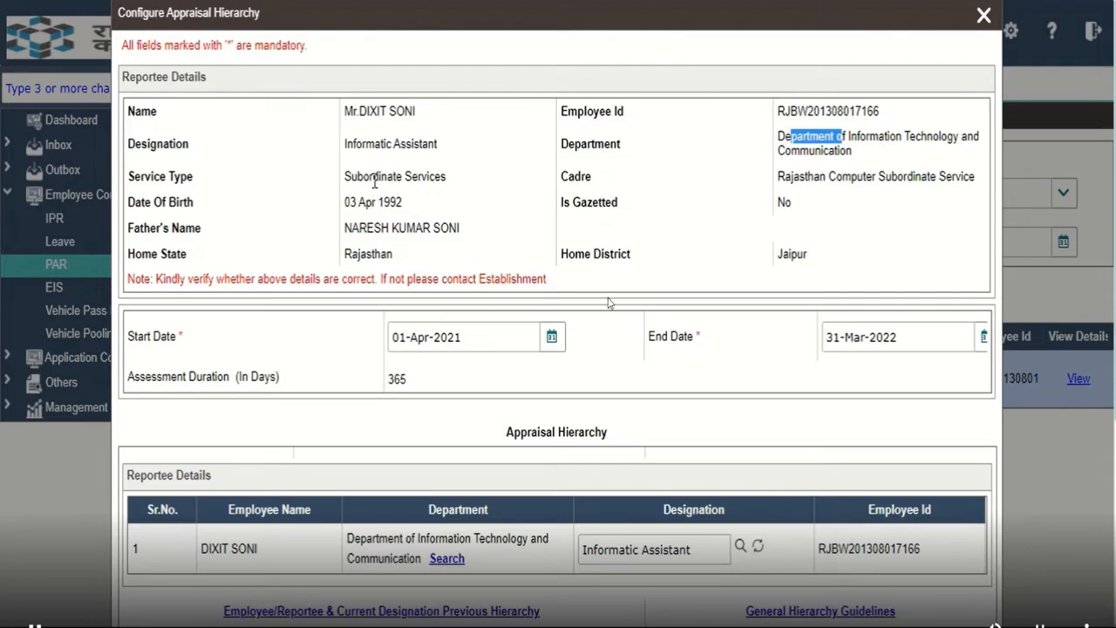
pyautogui.moveTo(375, 177); pyautogui.dragTo(426, 177)
pyautogui.moveTo(792, 177); pyautogui.dragTo(860, 177)
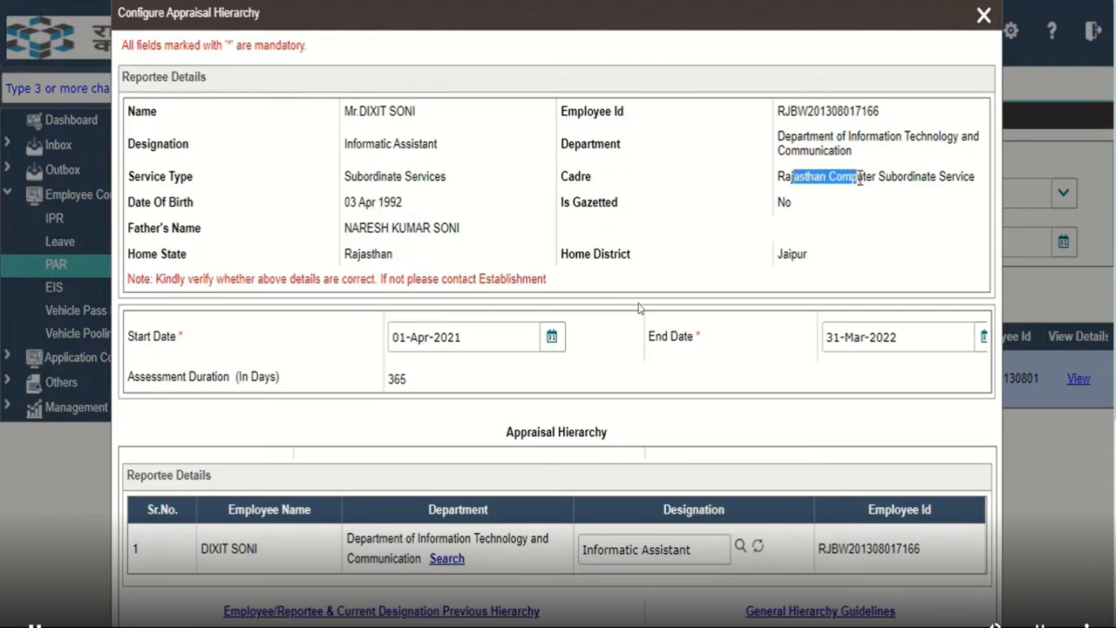
pyautogui.moveTo(773, 208); pyautogui.dragTo(797, 211)
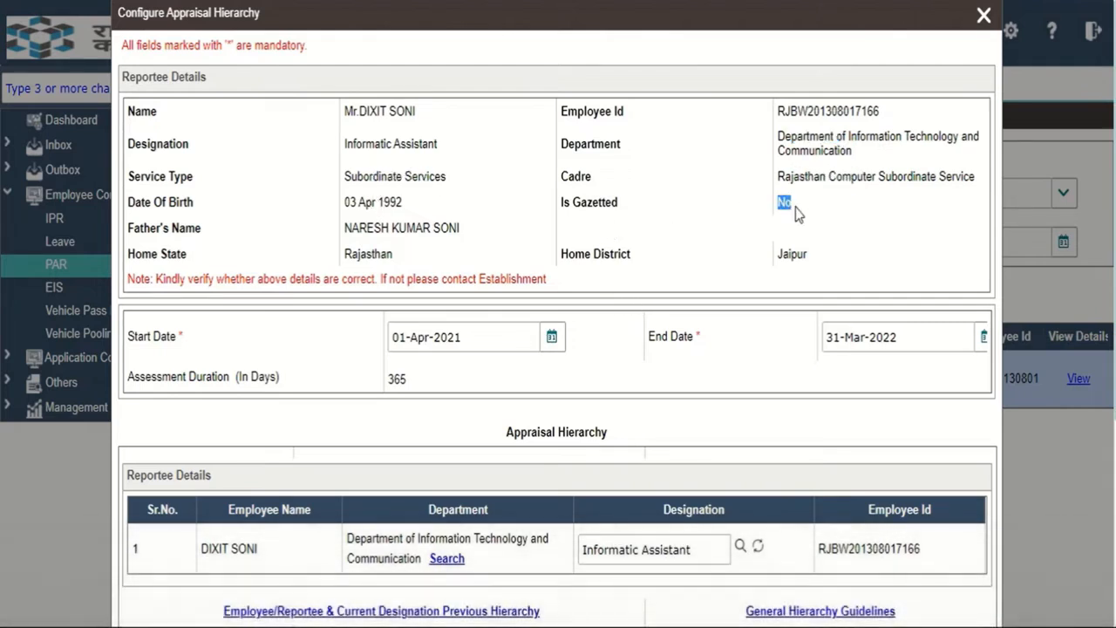
pyautogui.moveTo(382, 206); pyautogui.dragTo(442, 253)
pyautogui.click(414, 229)
pyautogui.click(389, 254)
pyautogui.moveTo(807, 255); pyautogui.dragTo(801, 256)
pyautogui.click(983, 342)
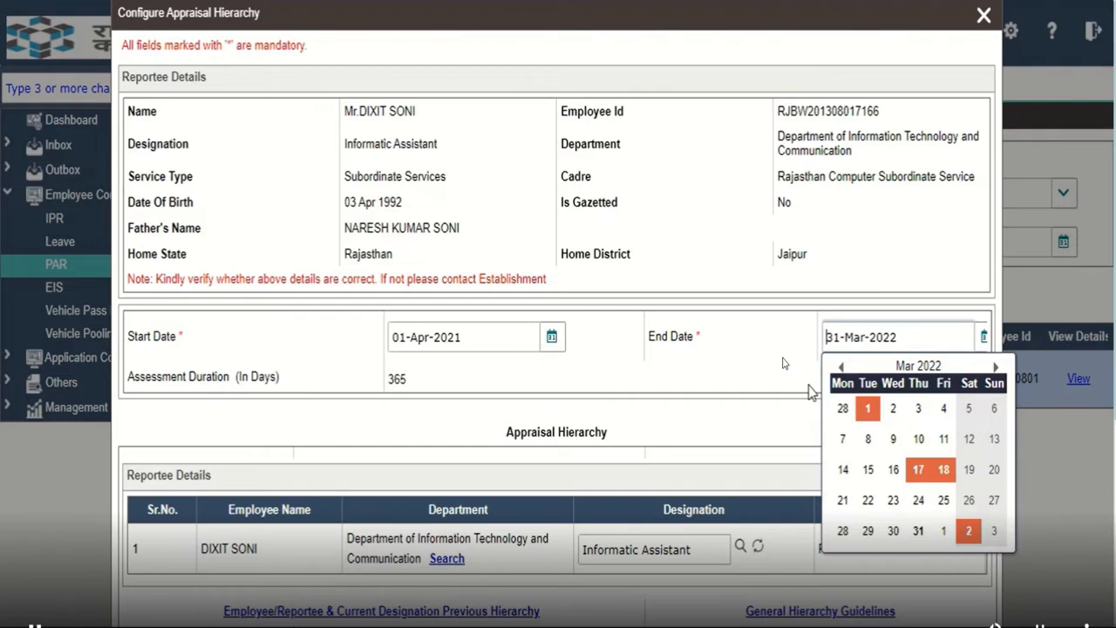
# Set the end date to 10-Oct-2021, reducing the assessment duration to 193 days.
pyautogui.click(942, 469)
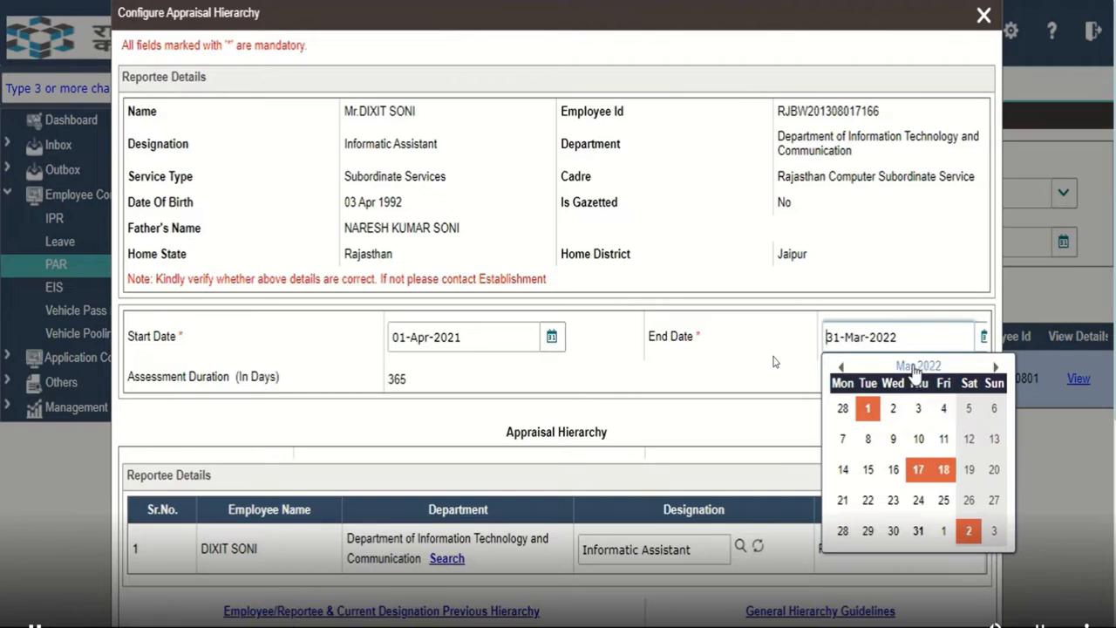
pyautogui.click(839, 368)
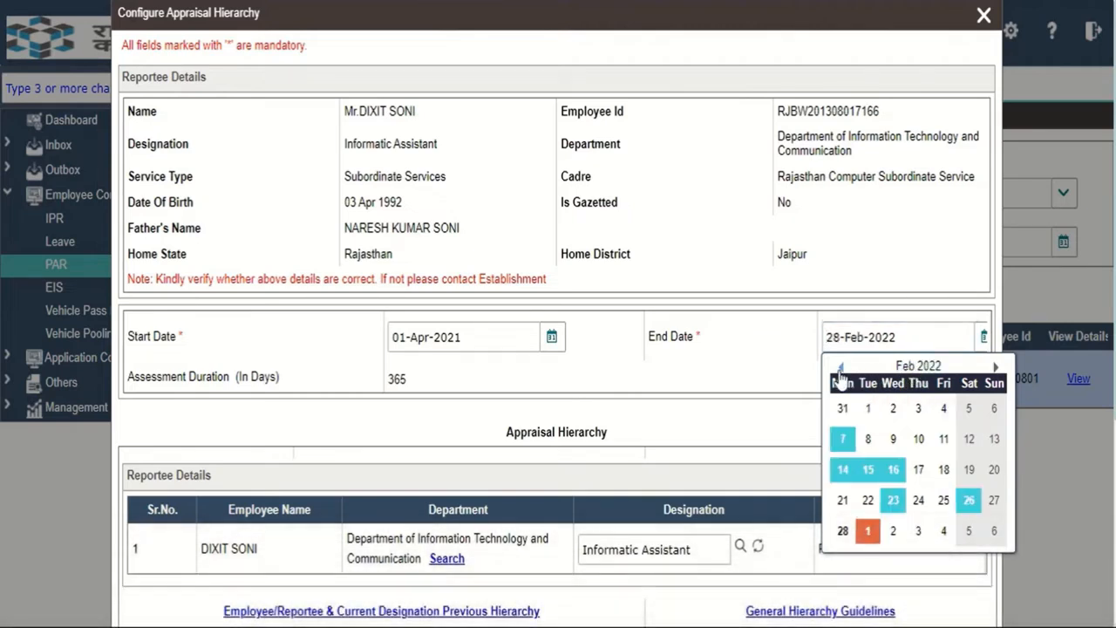
pyautogui.click(840, 368)
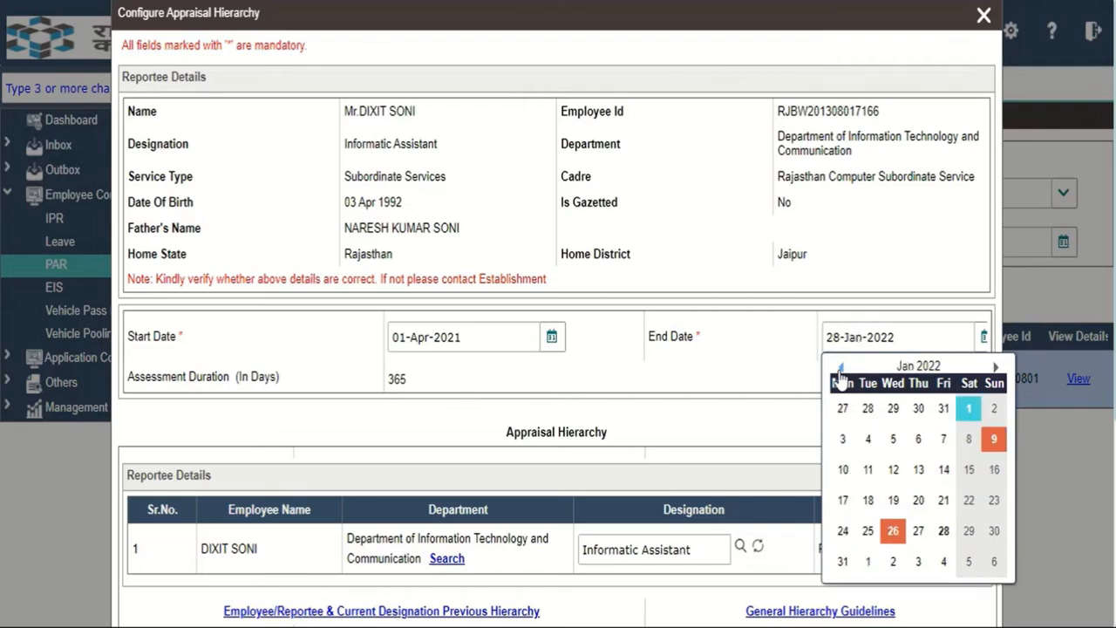
pyautogui.click(840, 368)
pyautogui.click(839, 368)
pyautogui.click(839, 368)
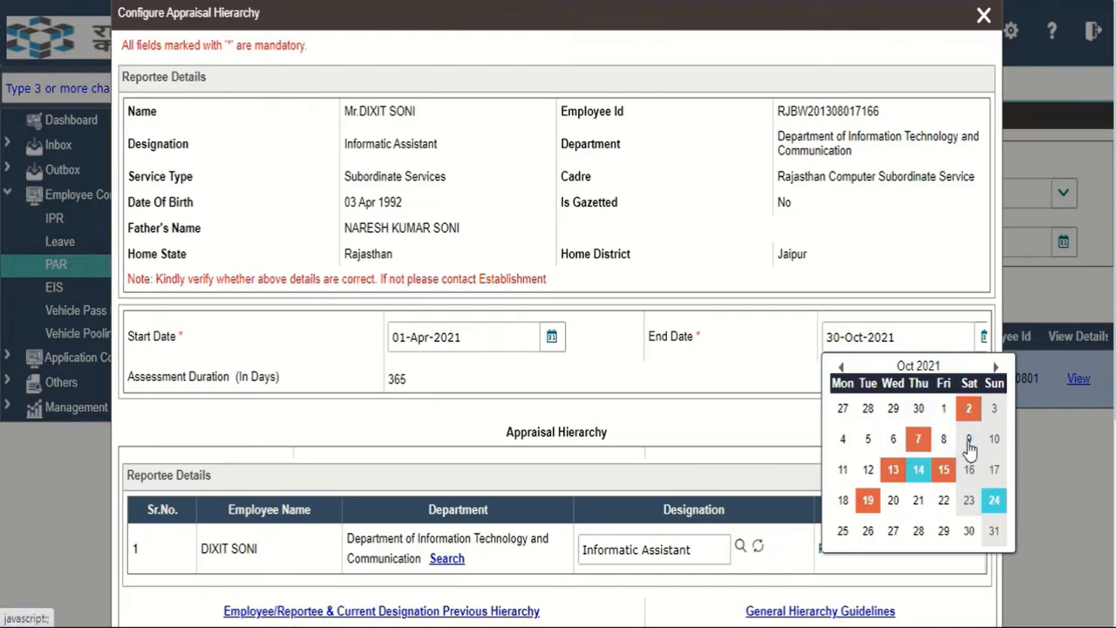
pyautogui.click(994, 443)
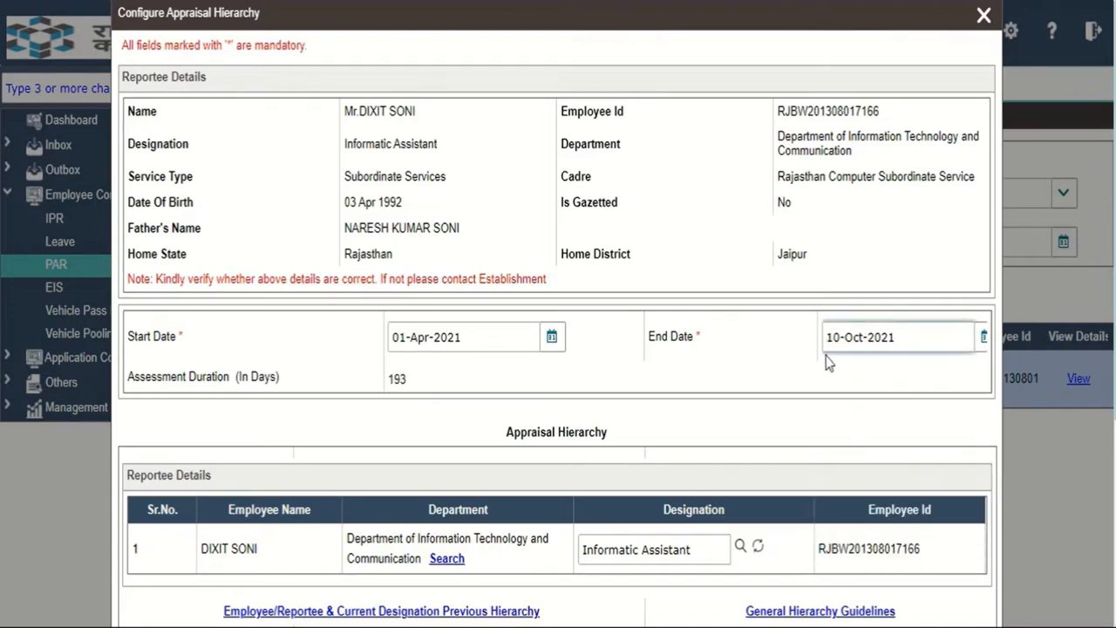
pyautogui.moveTo(410, 391); pyautogui.dragTo(394, 397)
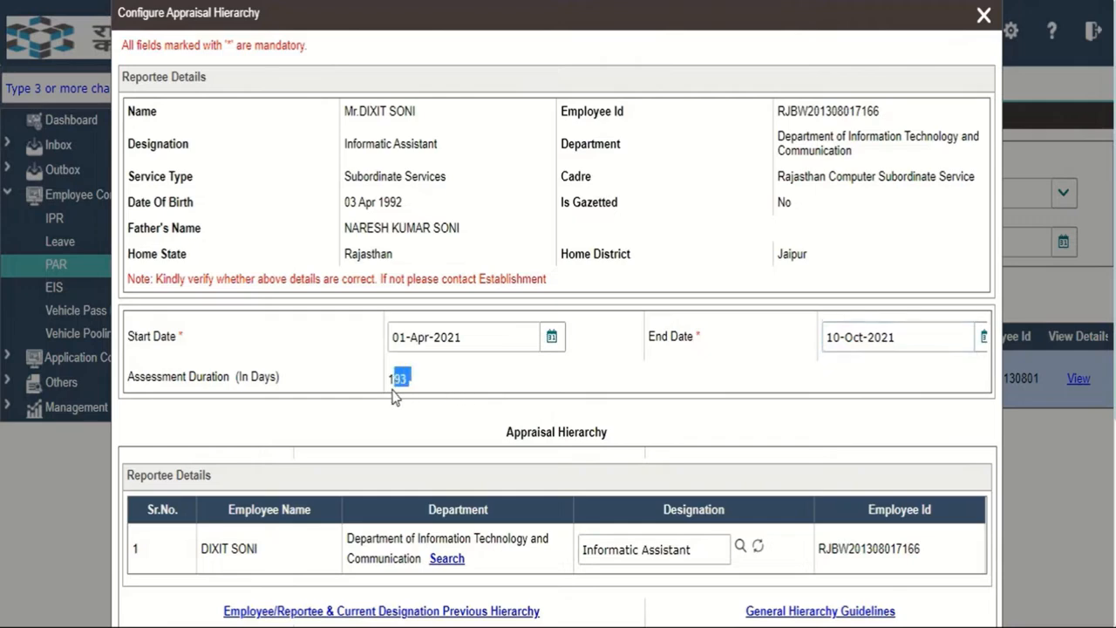
pyautogui.click(451, 422)
pyautogui.scroll(-3, 435, 427)
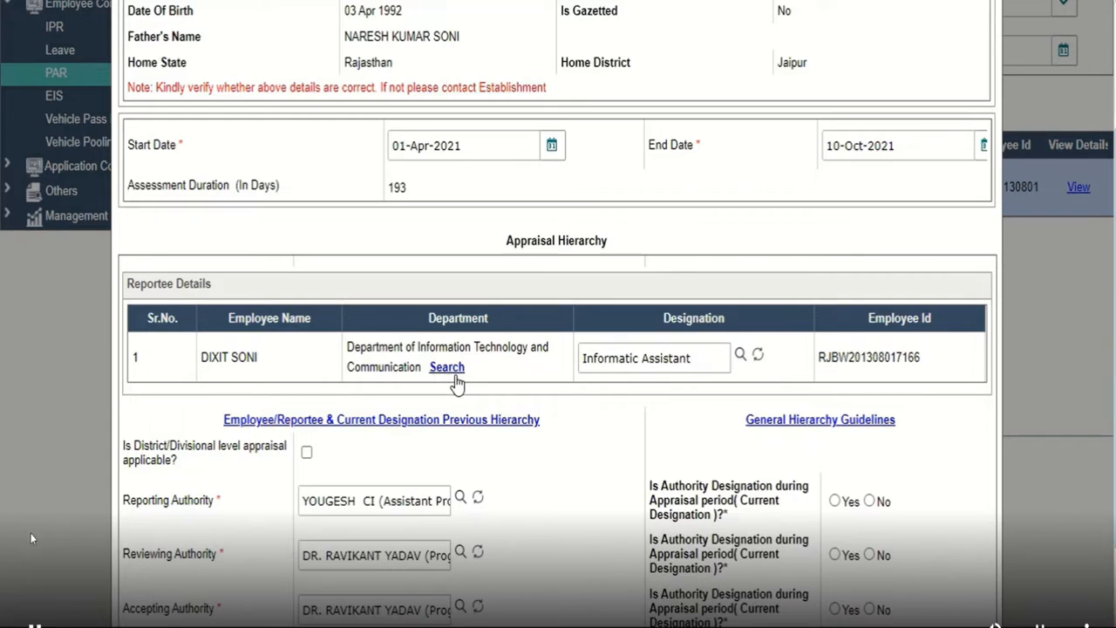
# Open the Office Search for the reportee's office and close it without choosing one.
pyautogui.scroll(-1, 31, 538)
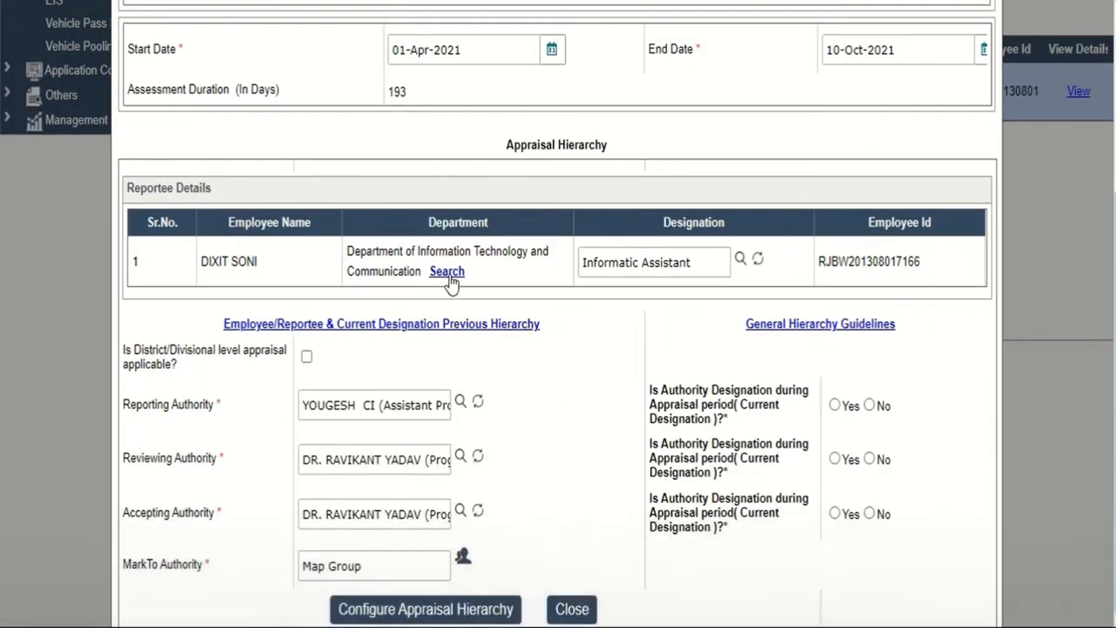
pyautogui.click(447, 273)
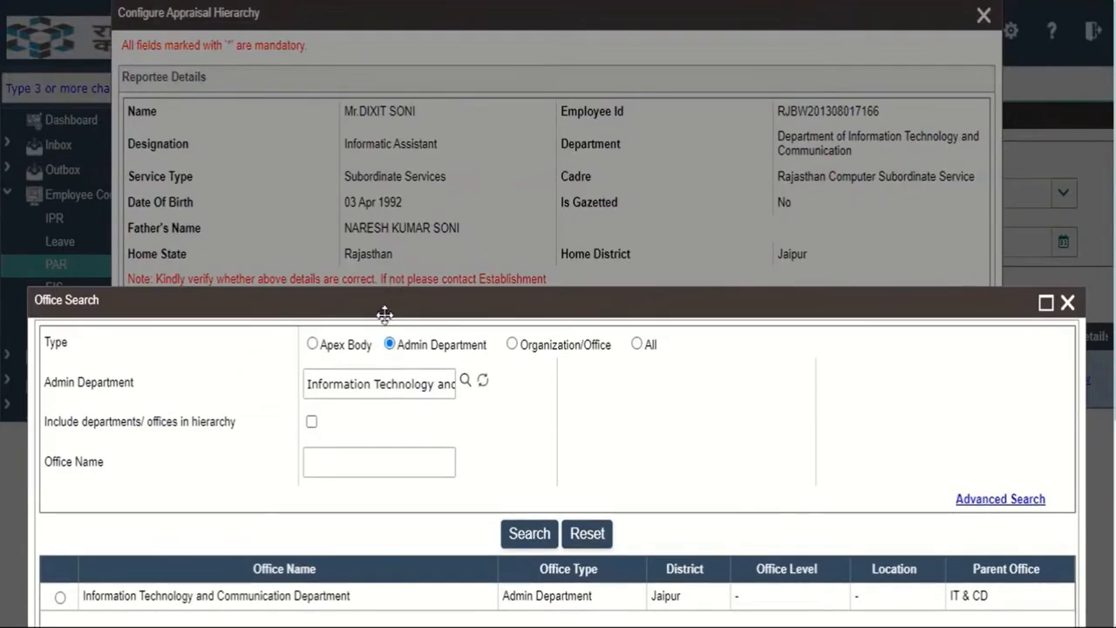
pyautogui.click(638, 344)
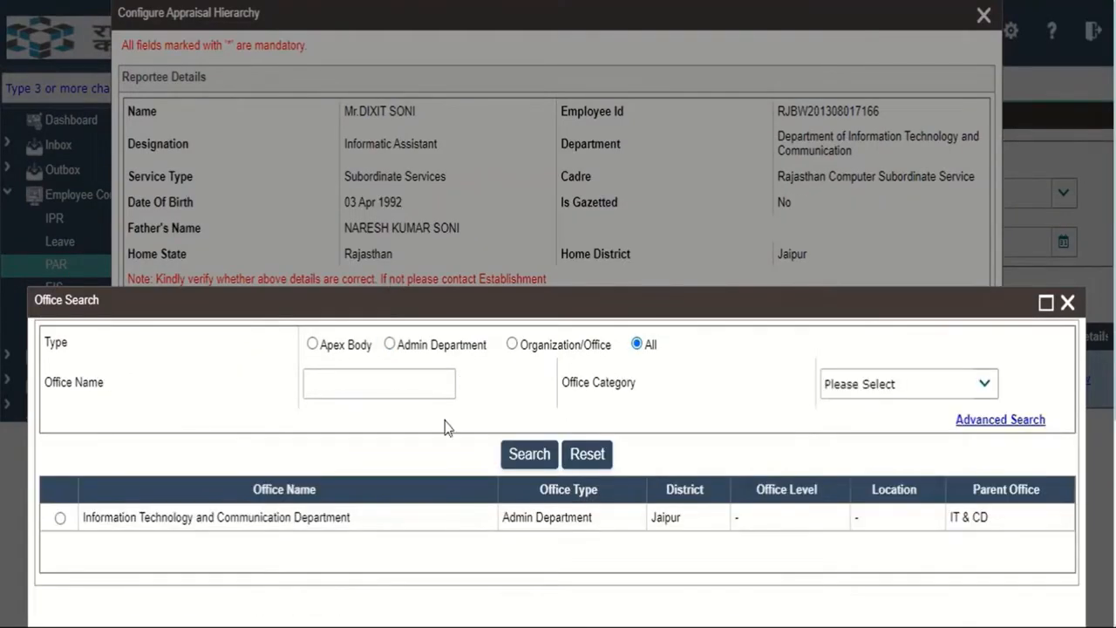
pyautogui.click(399, 389)
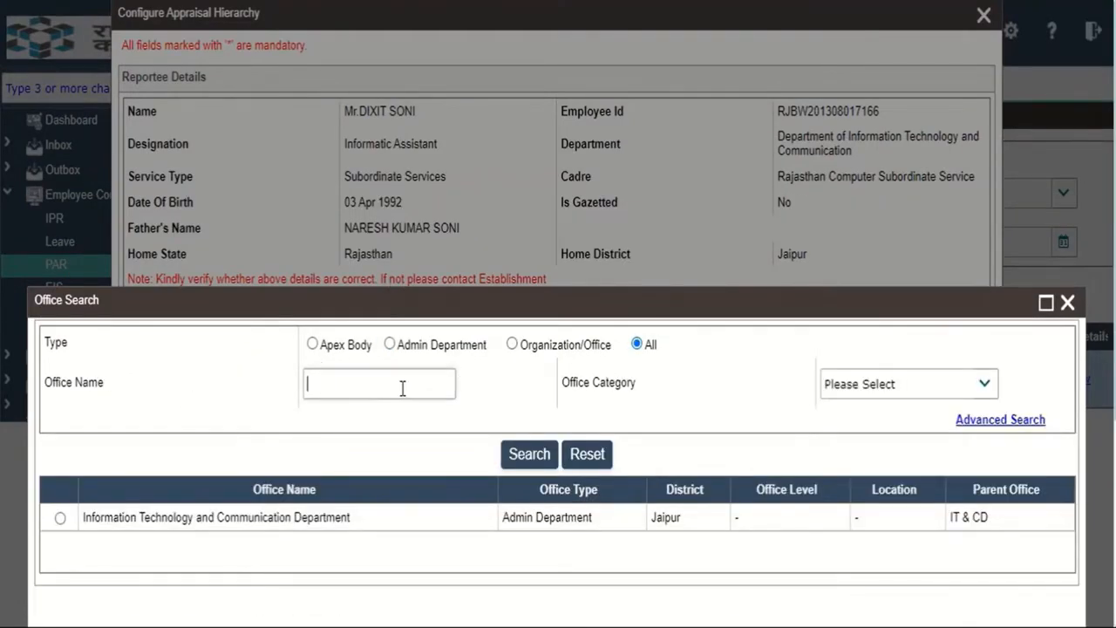
pyautogui.click(1068, 304)
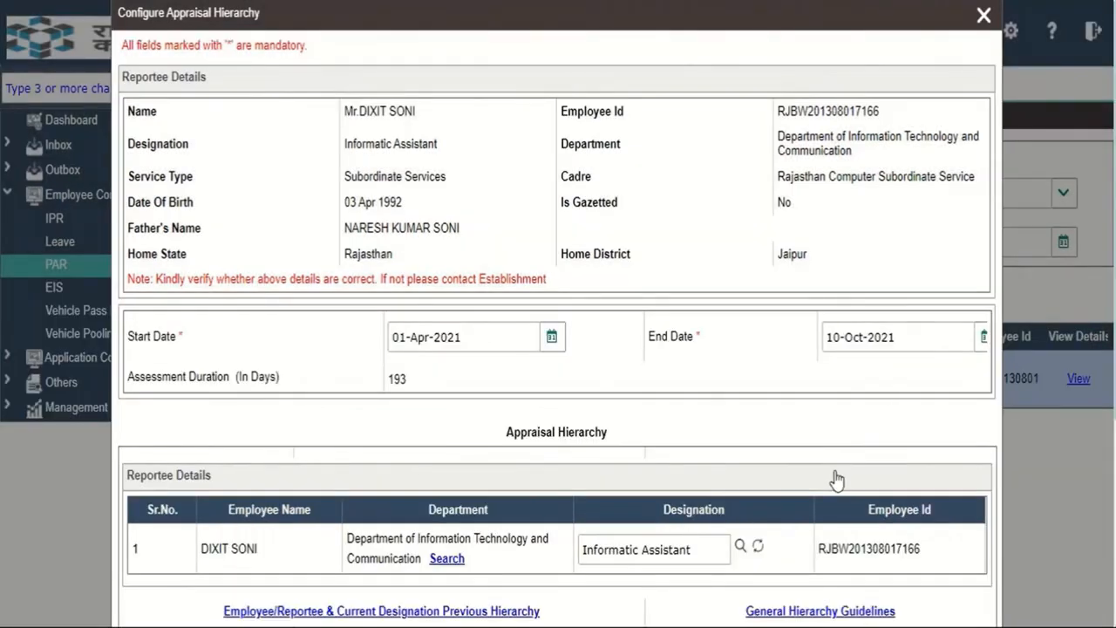
pyautogui.scroll(-3, 834, 479)
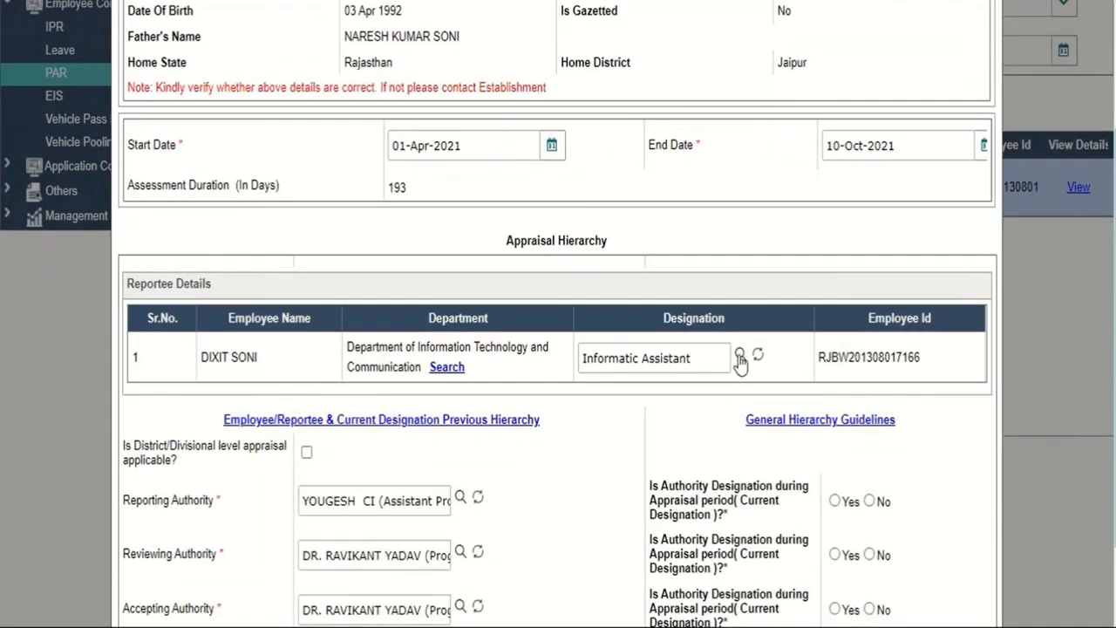
pyautogui.click(739, 354)
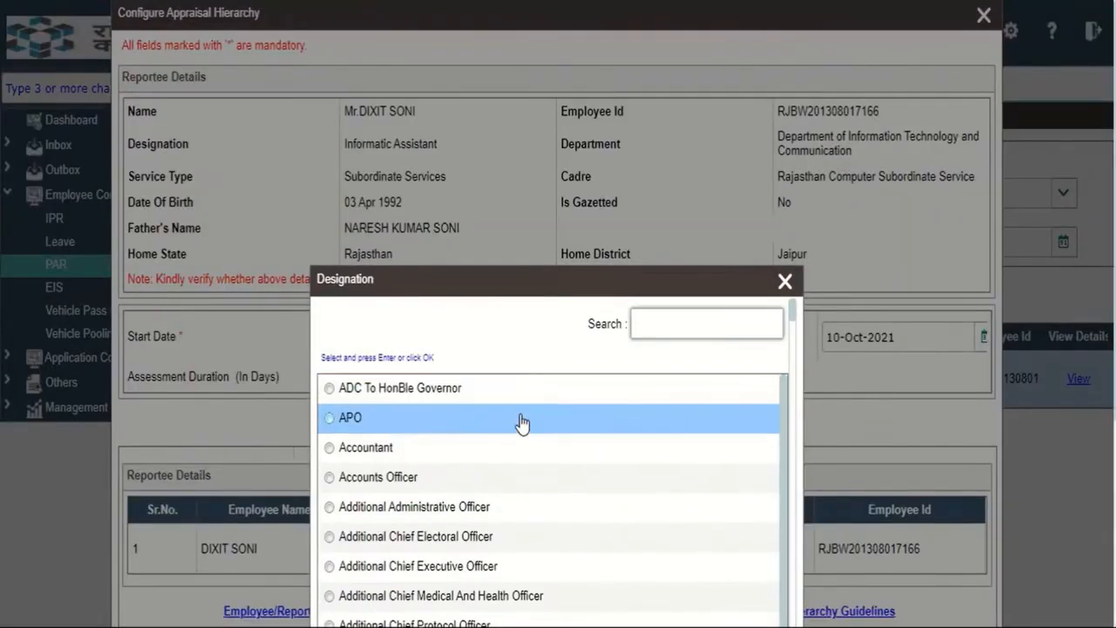
# Keep Informatic Assistant as the designation and collapse the Reportee Details table.
pyautogui.scroll(-5, 525, 444)
pyautogui.scroll(-10, 526, 444)
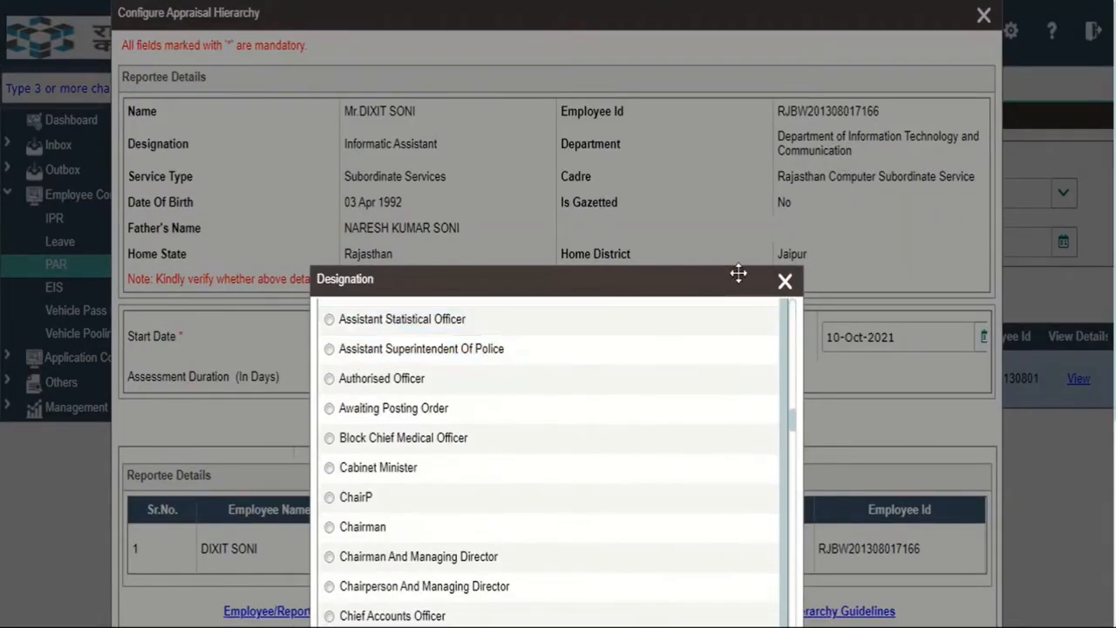
pyautogui.click(784, 281)
pyautogui.scroll(-3, 705, 443)
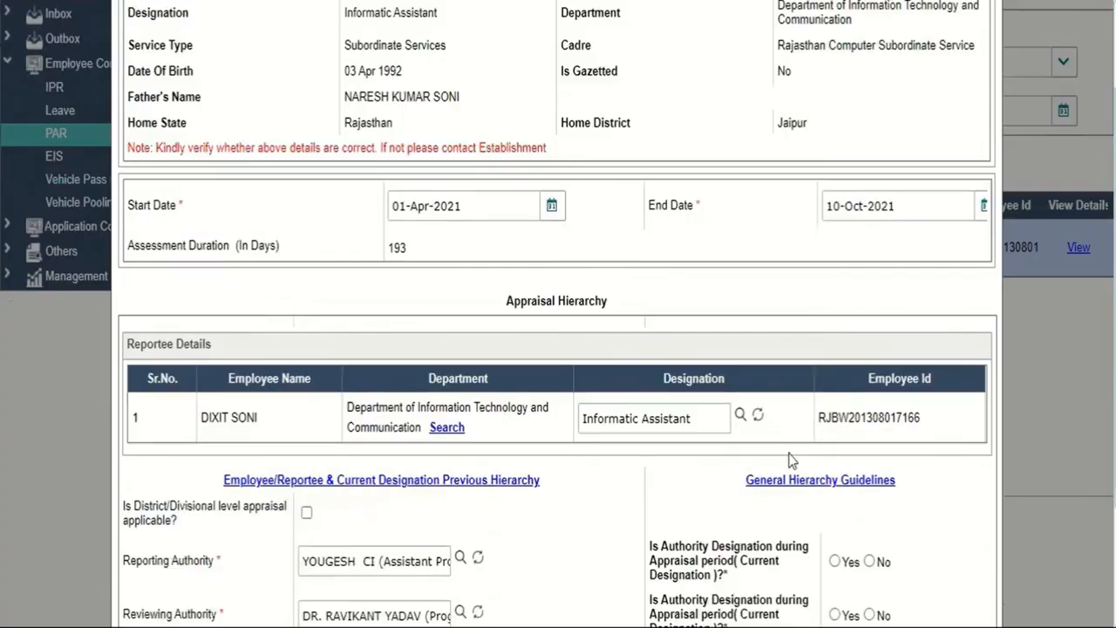
pyautogui.moveTo(941, 266); pyautogui.dragTo(830, 261)
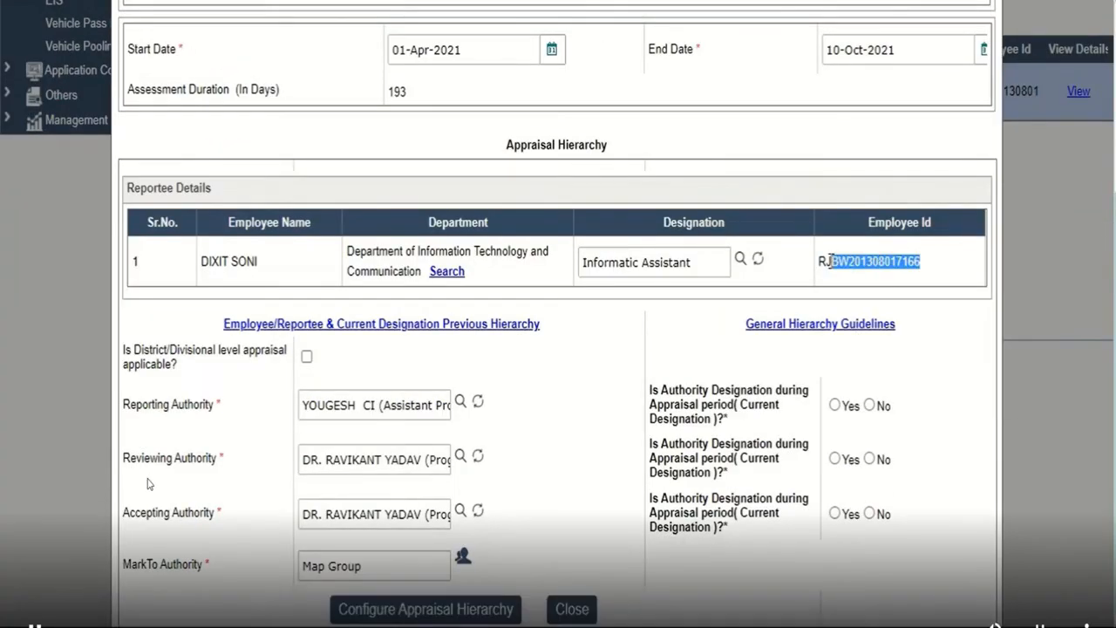
pyautogui.click(792, 194)
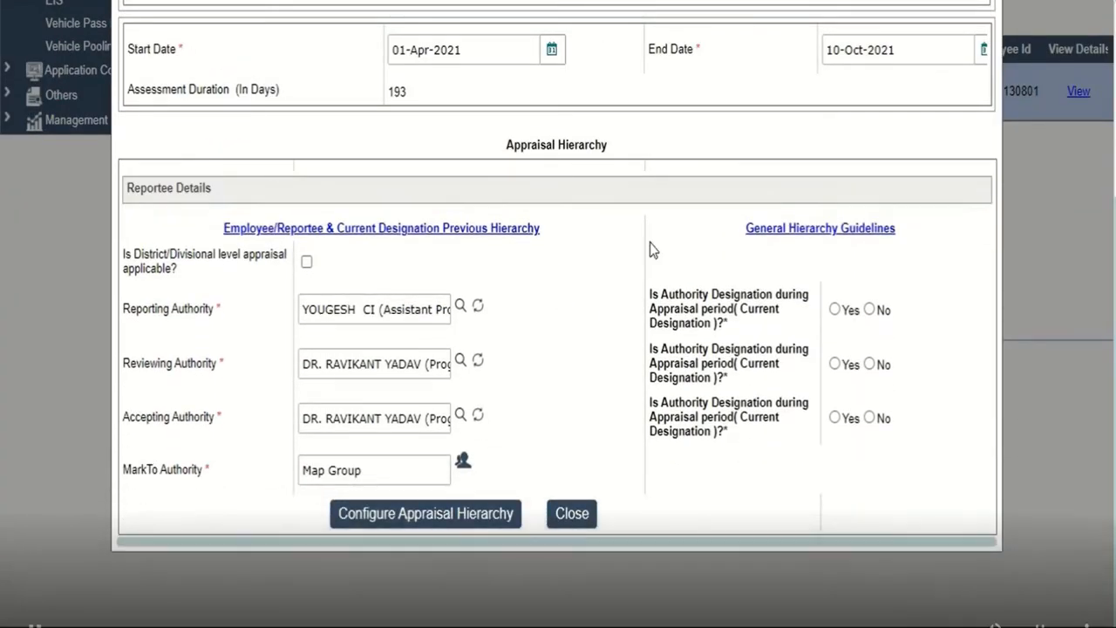
# Expand the Reportee Details table to show the reportee's row again.
pyautogui.click(710, 190)
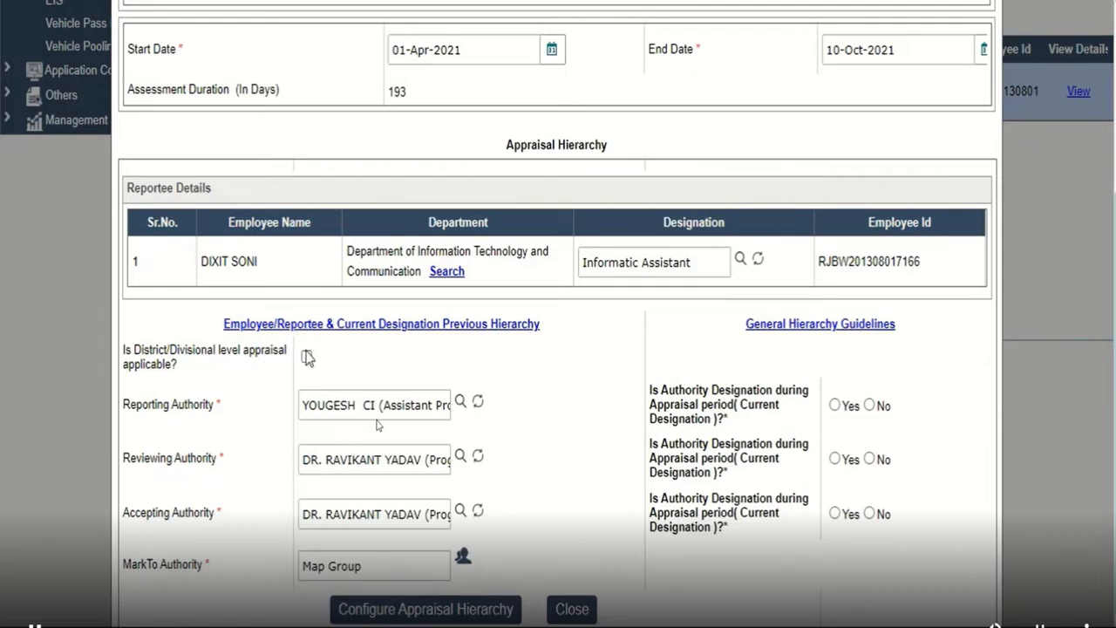
pyautogui.click(307, 356)
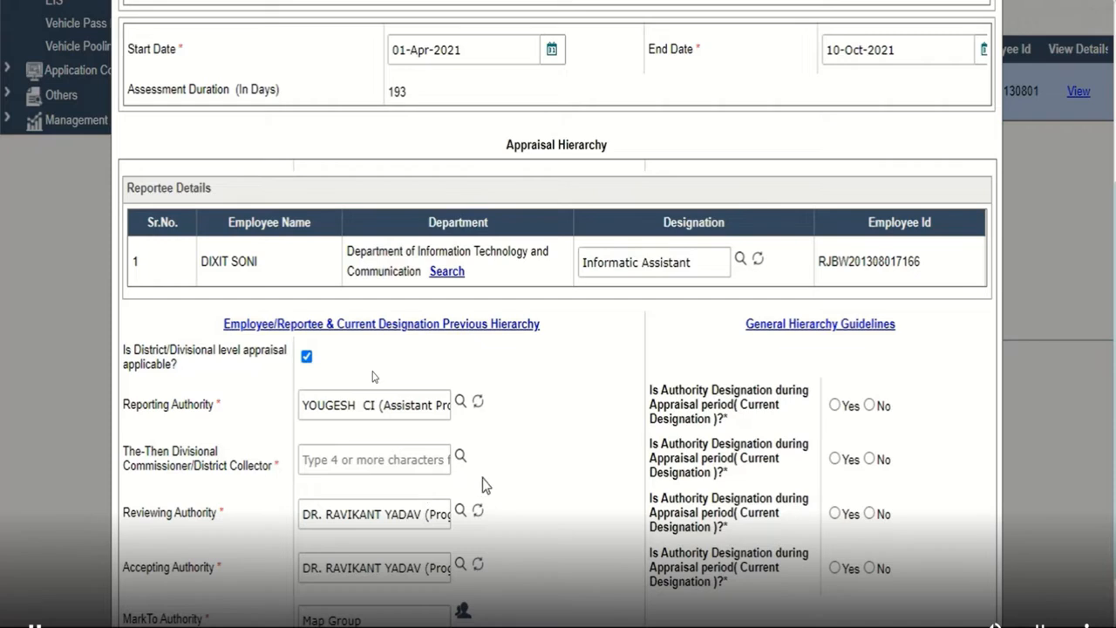
pyautogui.moveTo(478, 478); pyautogui.dragTo(310, 471)
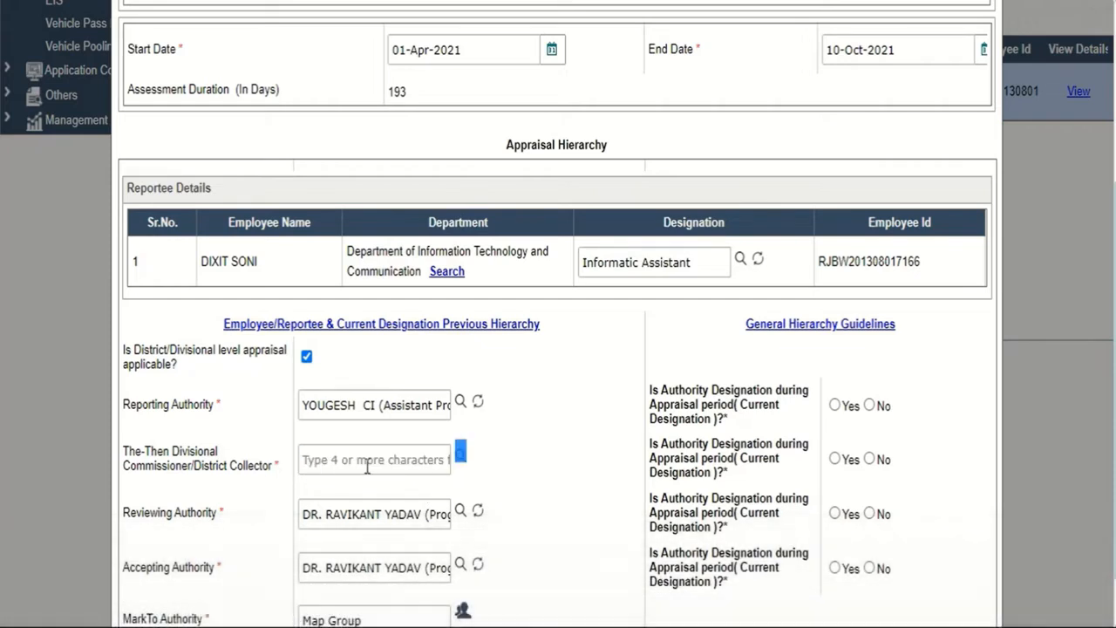
pyautogui.click(581, 436)
pyautogui.click(307, 357)
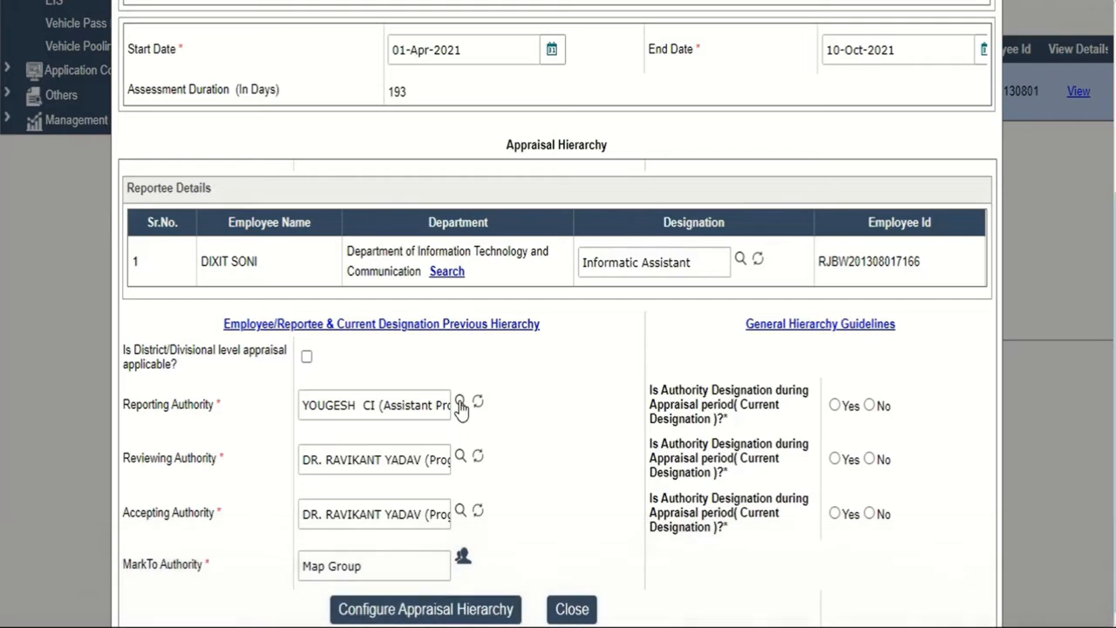
pyautogui.click(459, 404)
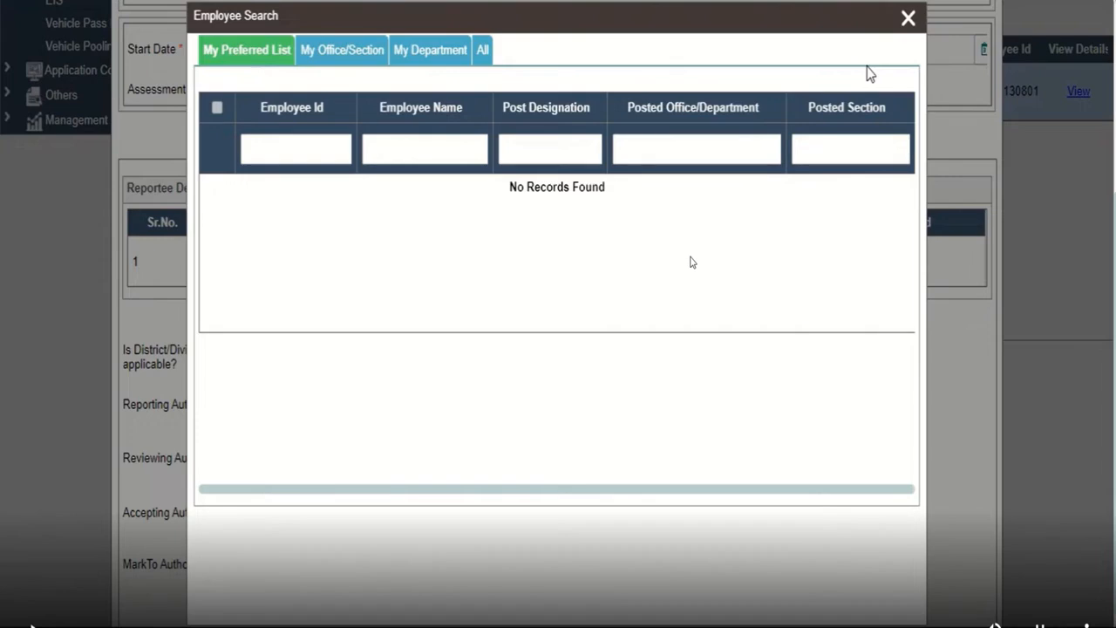
pyautogui.click(907, 19)
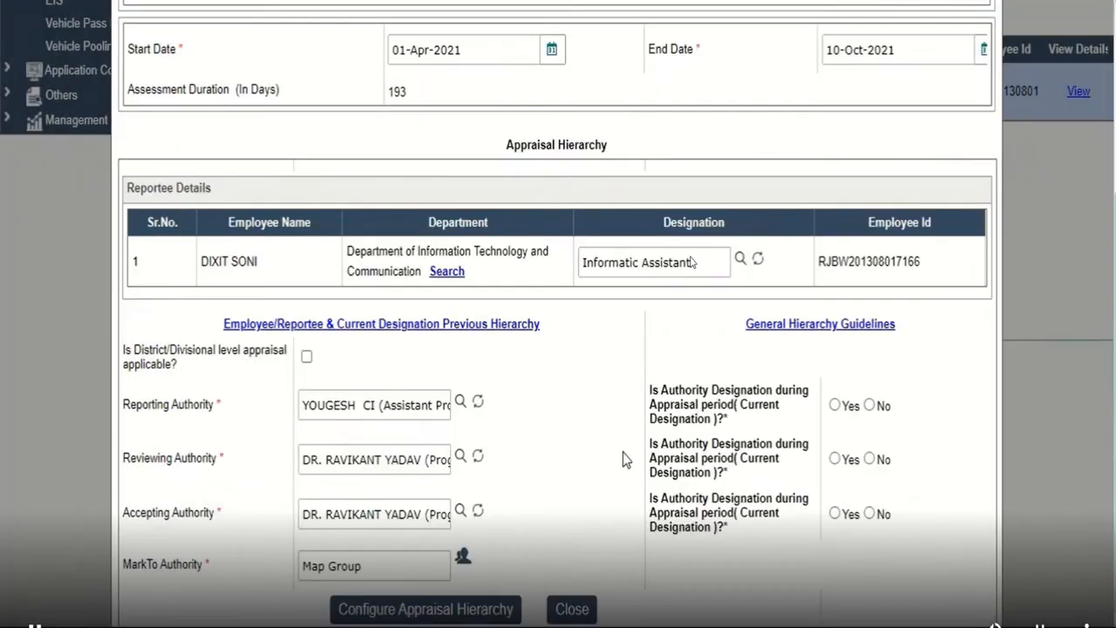
pyautogui.scroll(-1, 624, 460)
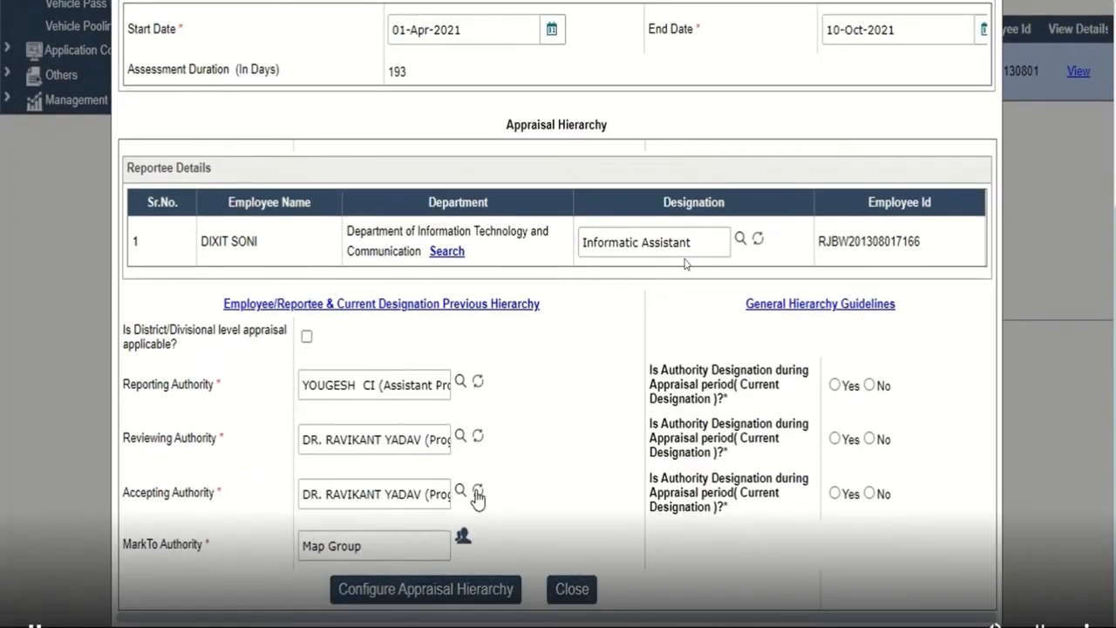
# Clear the accepting authority and pick the Technical Director from an all-employee search.
pyautogui.click(478, 493)
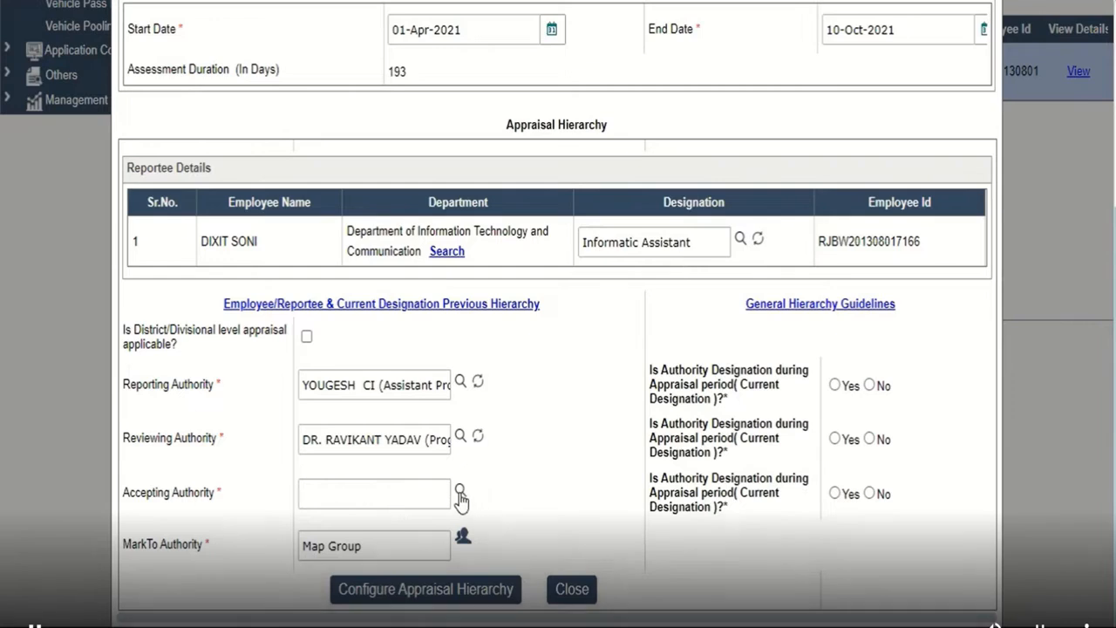
pyautogui.click(459, 493)
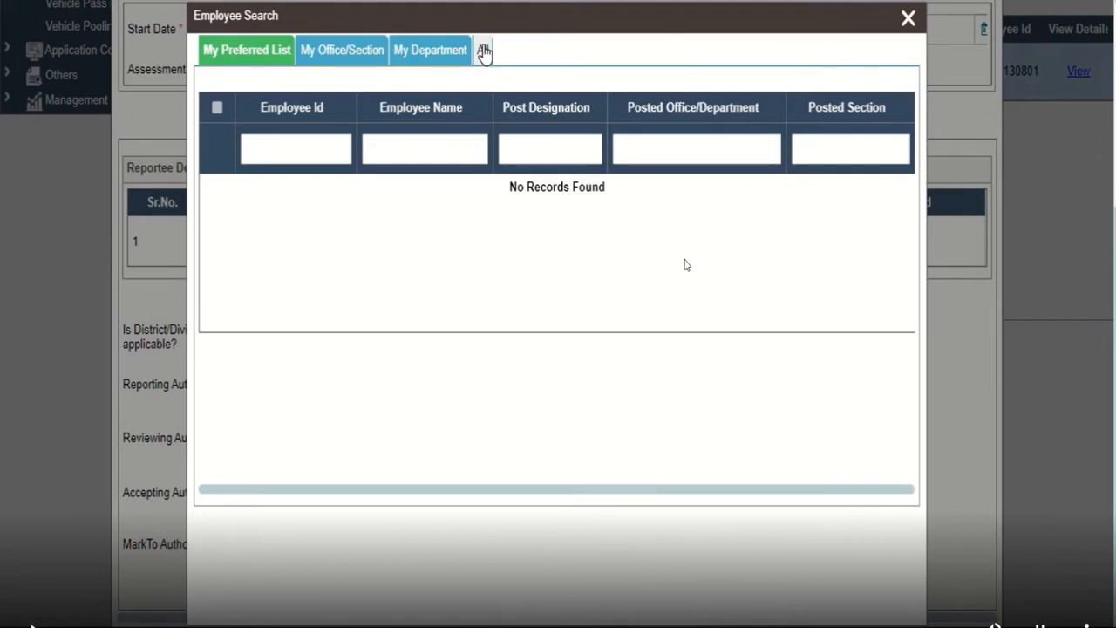
pyautogui.click(484, 51)
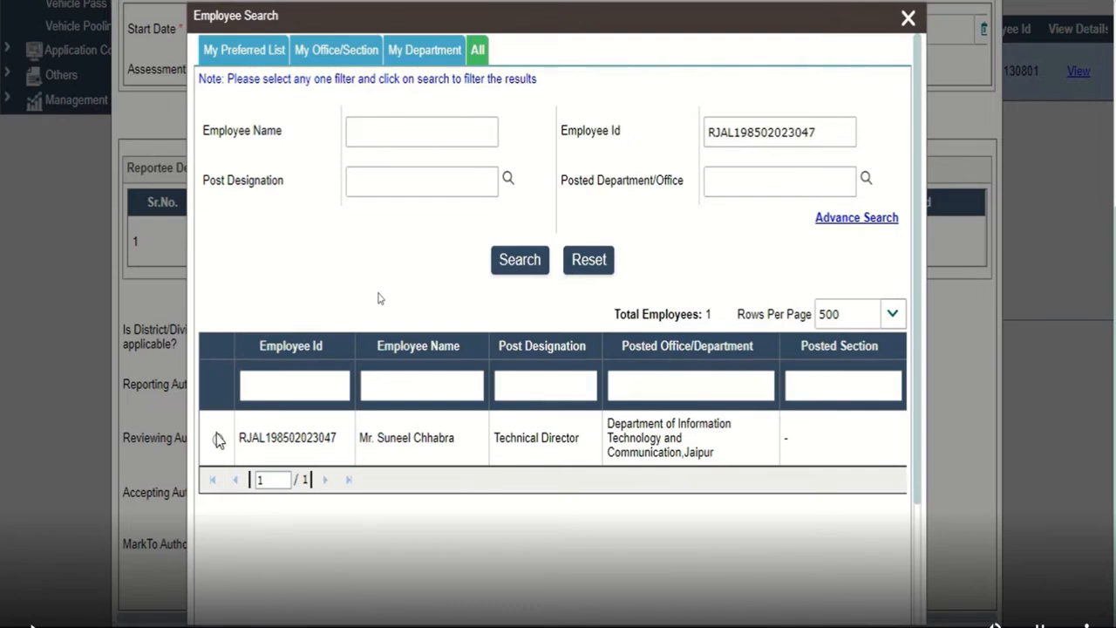
pyautogui.click(218, 439)
pyautogui.scroll(-2, 454, 523)
pyautogui.scroll(2, 453, 523)
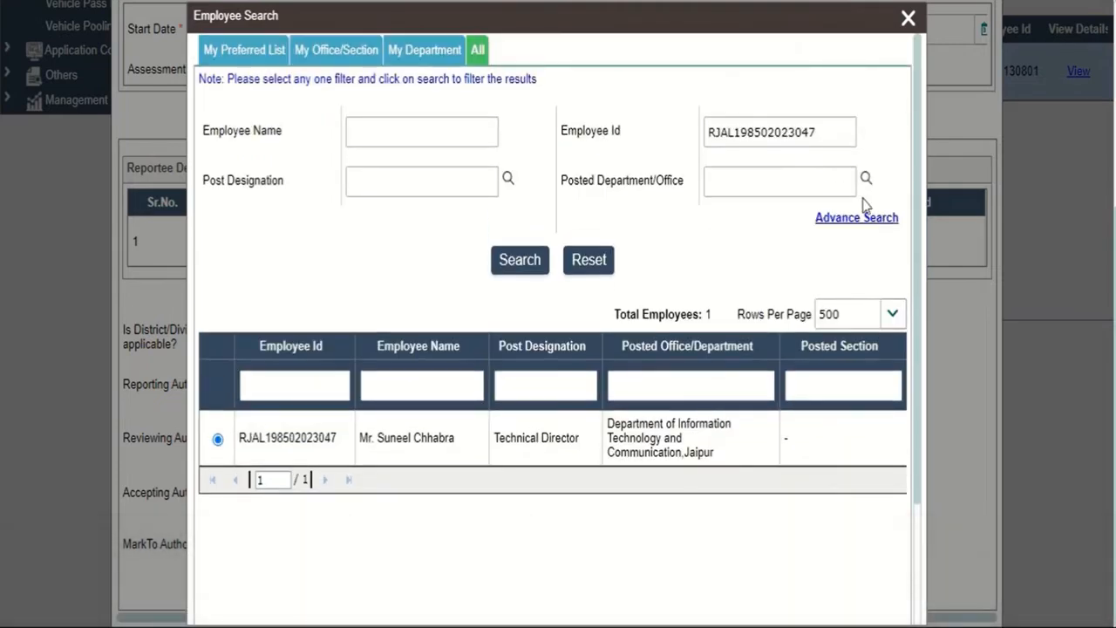
# Look over the advanced search filters, then apply the Technical Director as accepting authority.
pyautogui.click(859, 218)
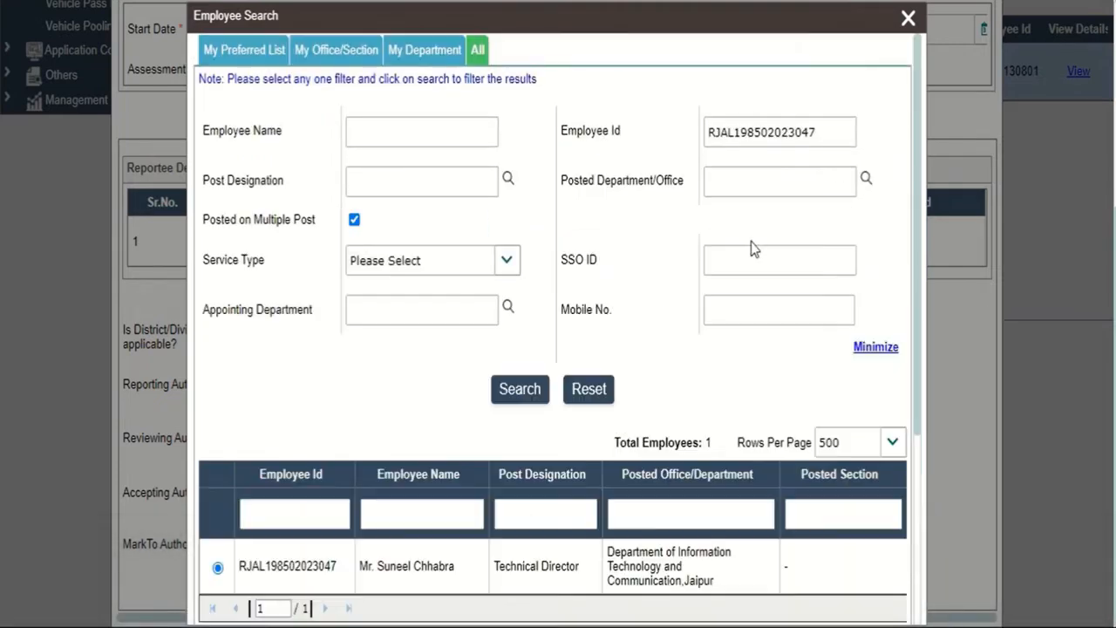
pyautogui.click(445, 126)
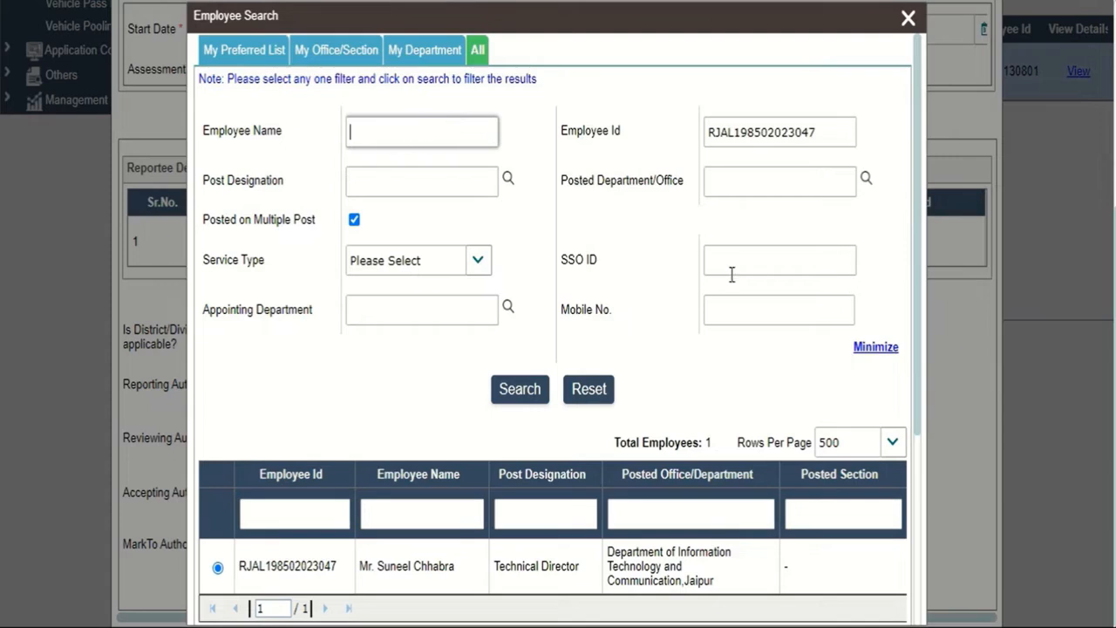
pyautogui.click(771, 260)
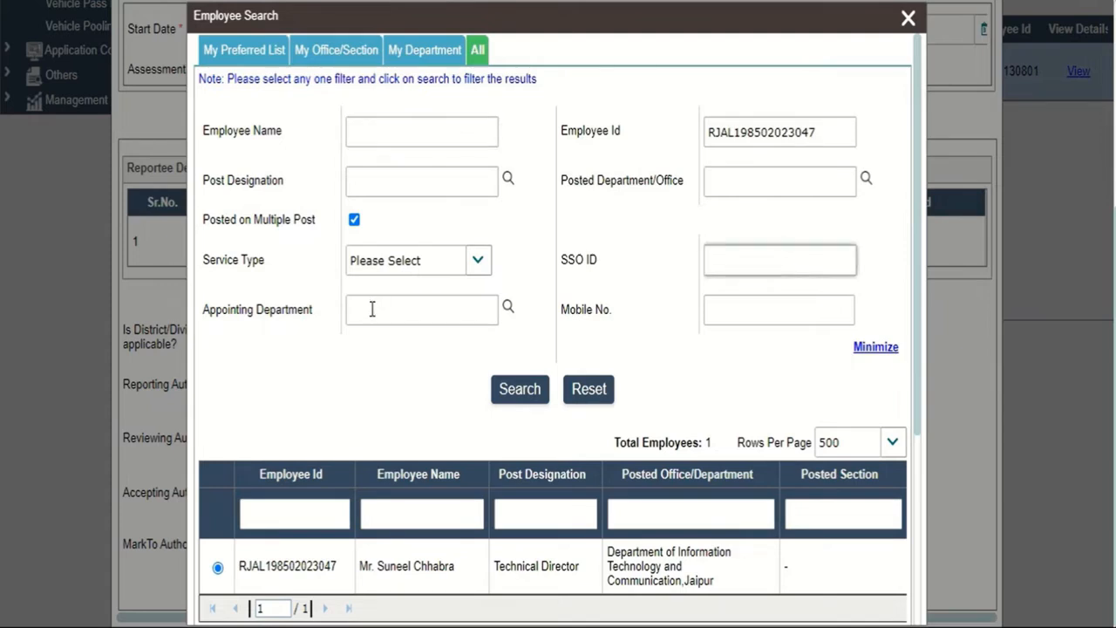
pyautogui.click(509, 182)
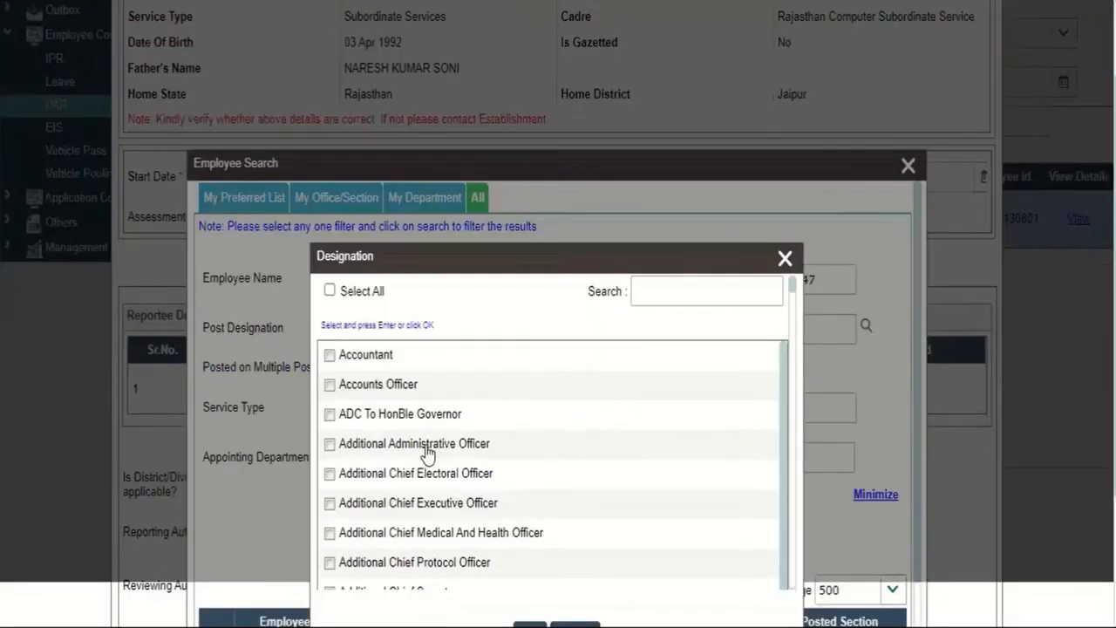
pyautogui.scroll(-5, 427, 453)
pyautogui.click(570, 508)
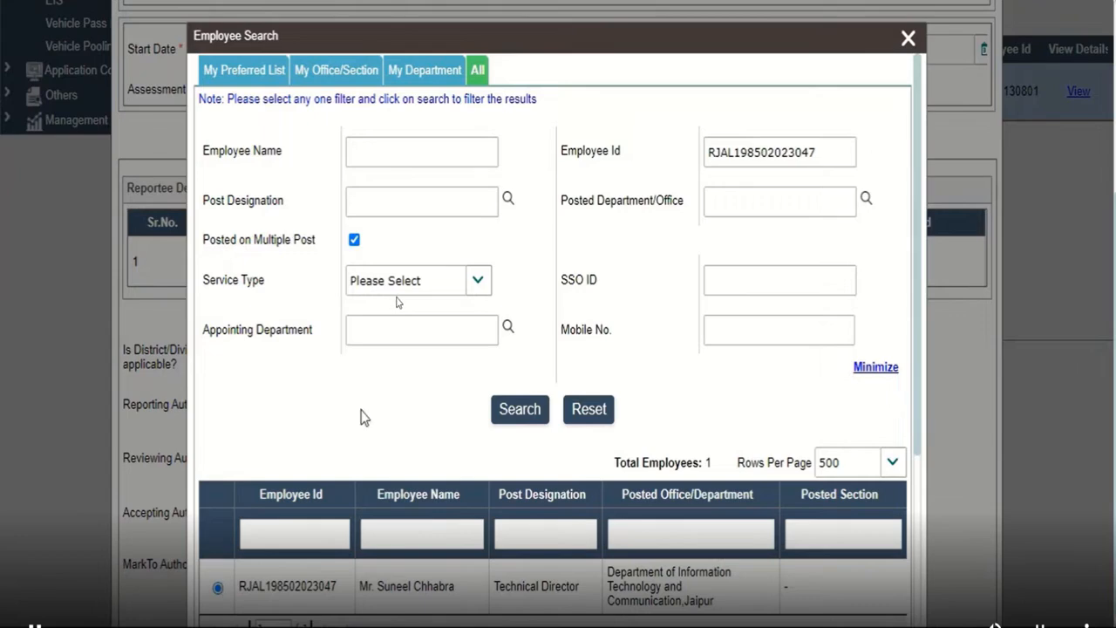
pyautogui.scroll(-3, 367, 397)
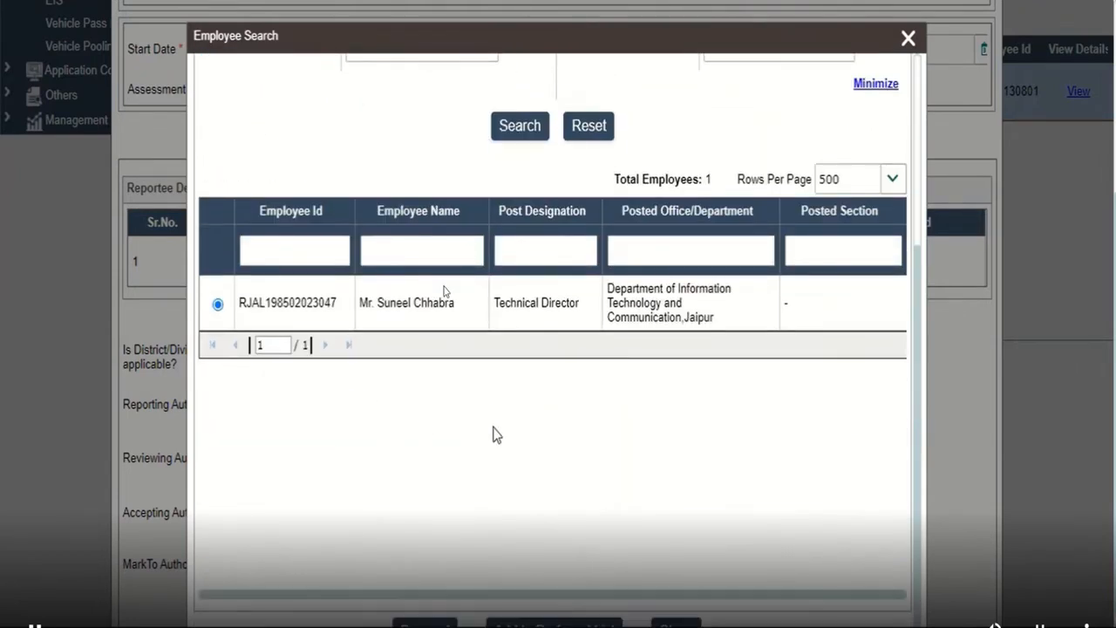
pyautogui.click(427, 621)
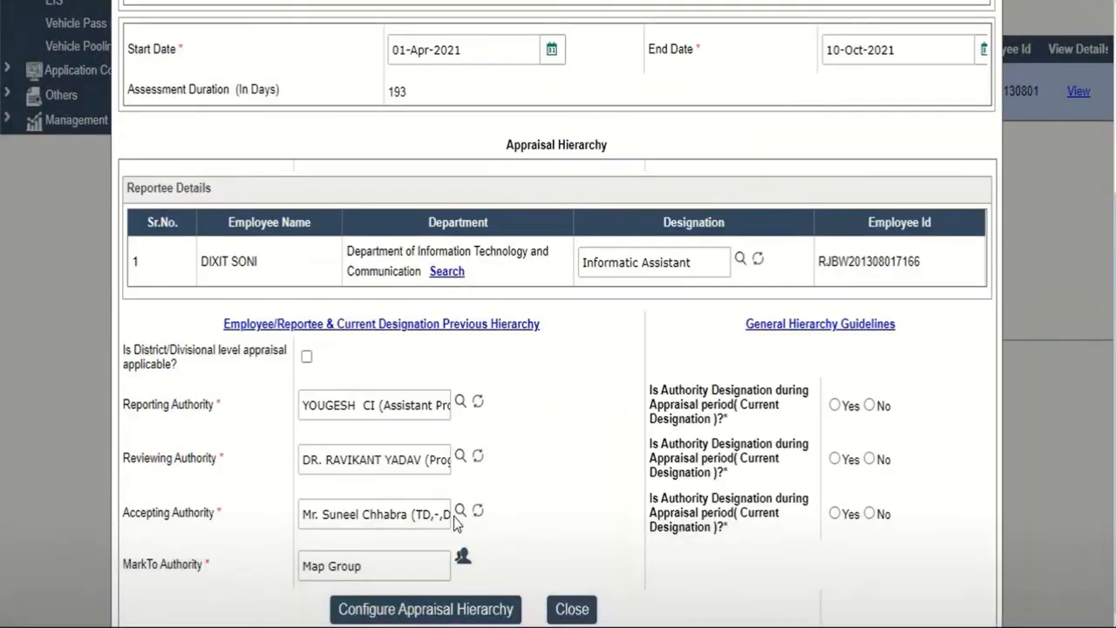
# Answer No to whether the accepting authority held the current designation during the period.
pyautogui.scroll(-1, 579, 406)
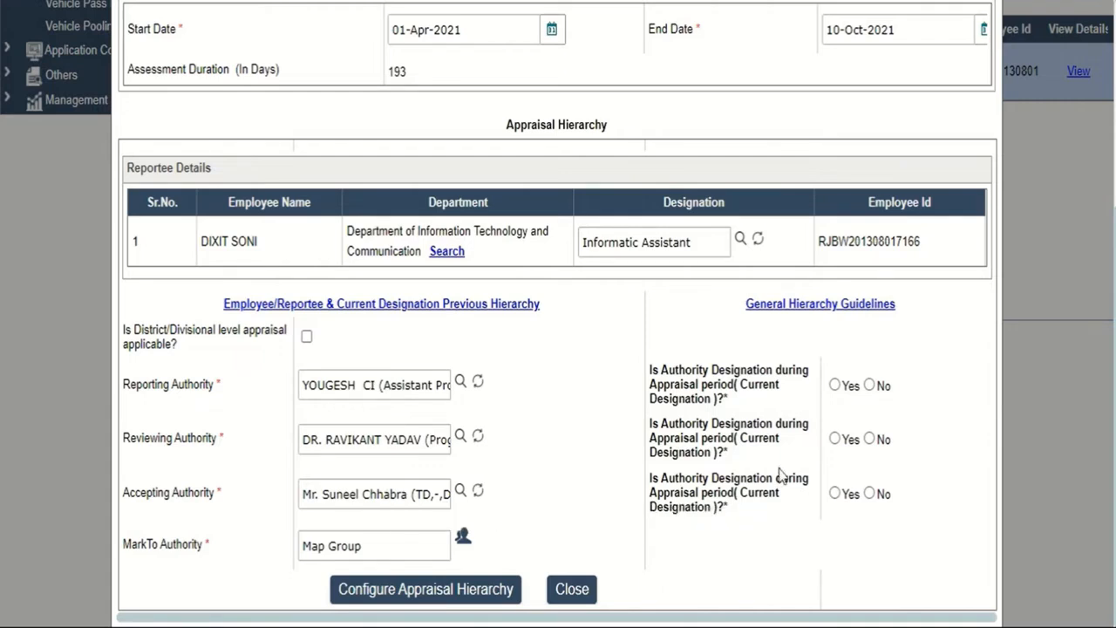
pyautogui.click(871, 494)
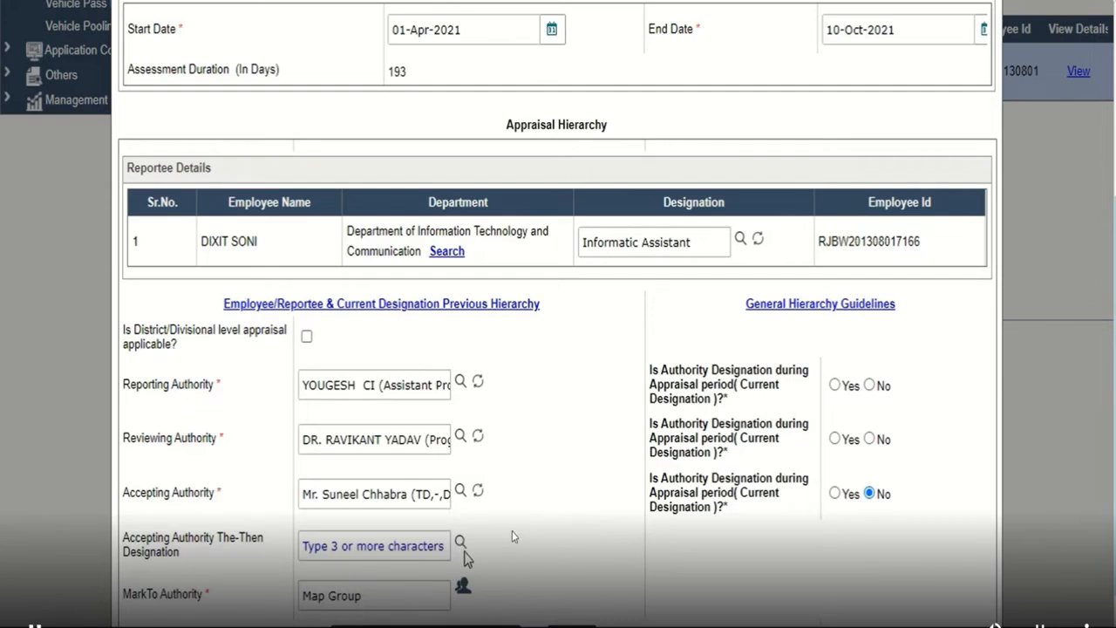
# Set the accepting authority's then-designation to Joint Secretary; answer Yes for reporting and reviewing authorities.
pyautogui.click(460, 544)
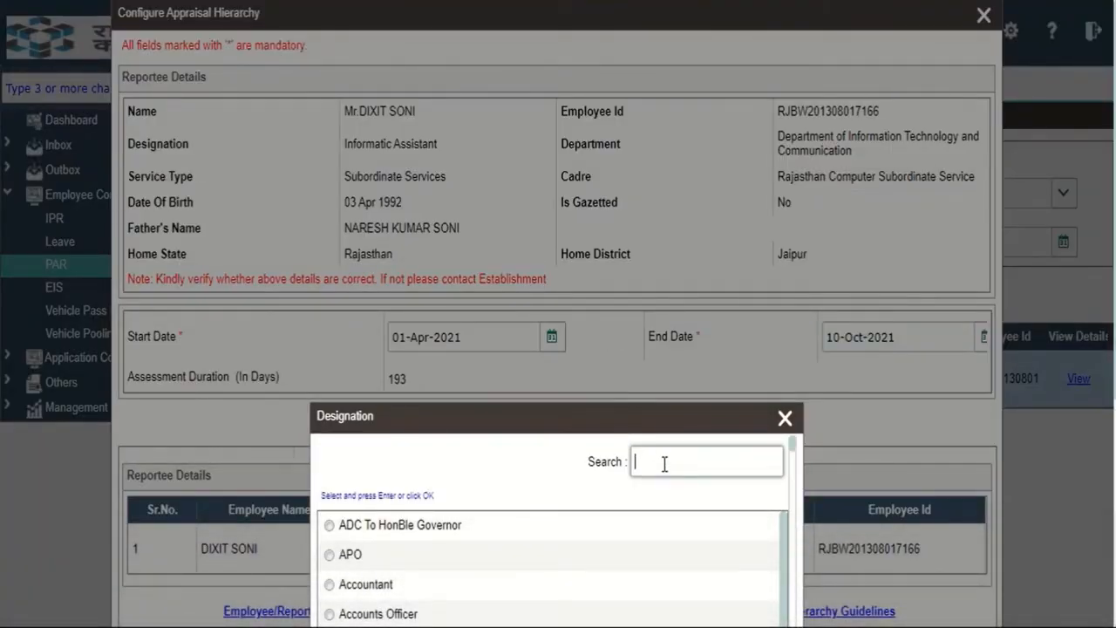
pyautogui.write('jo')
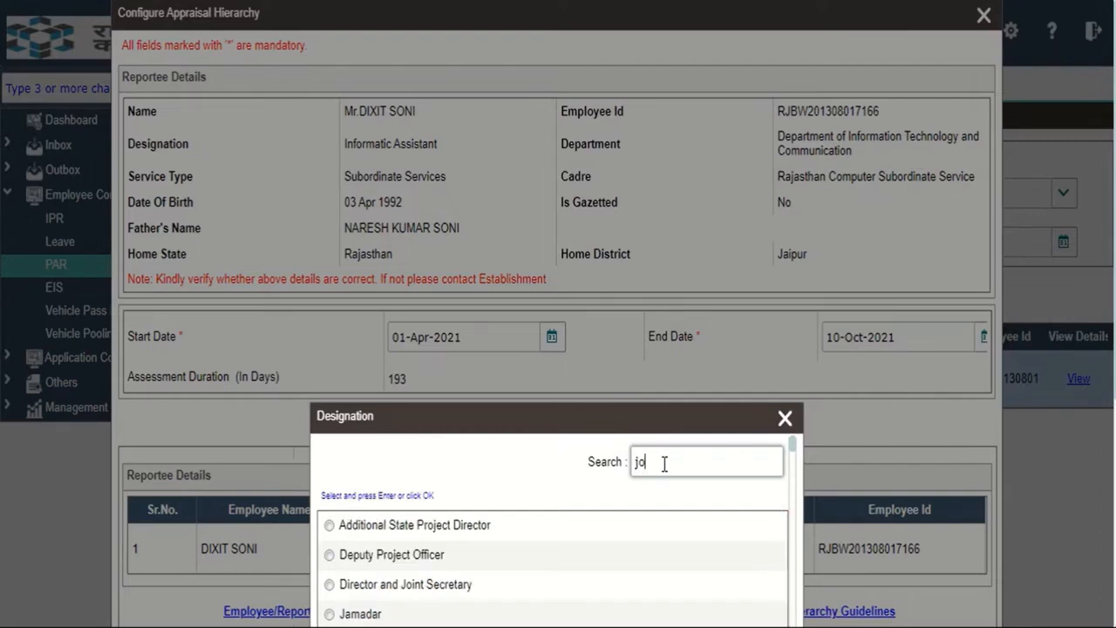
pyautogui.write('int s')
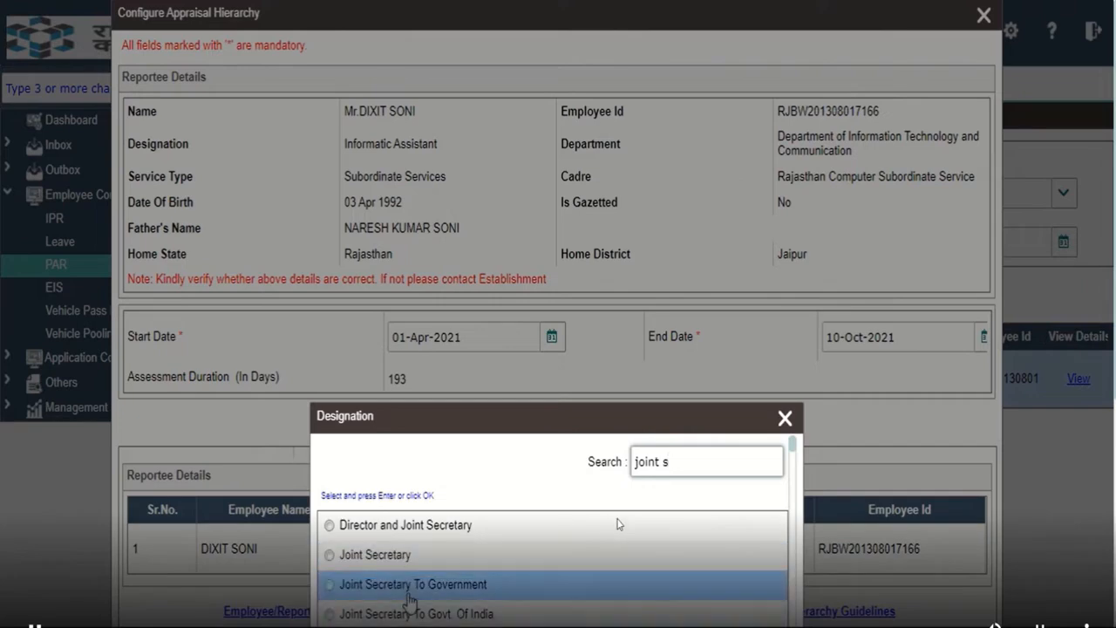
pyautogui.click(399, 565)
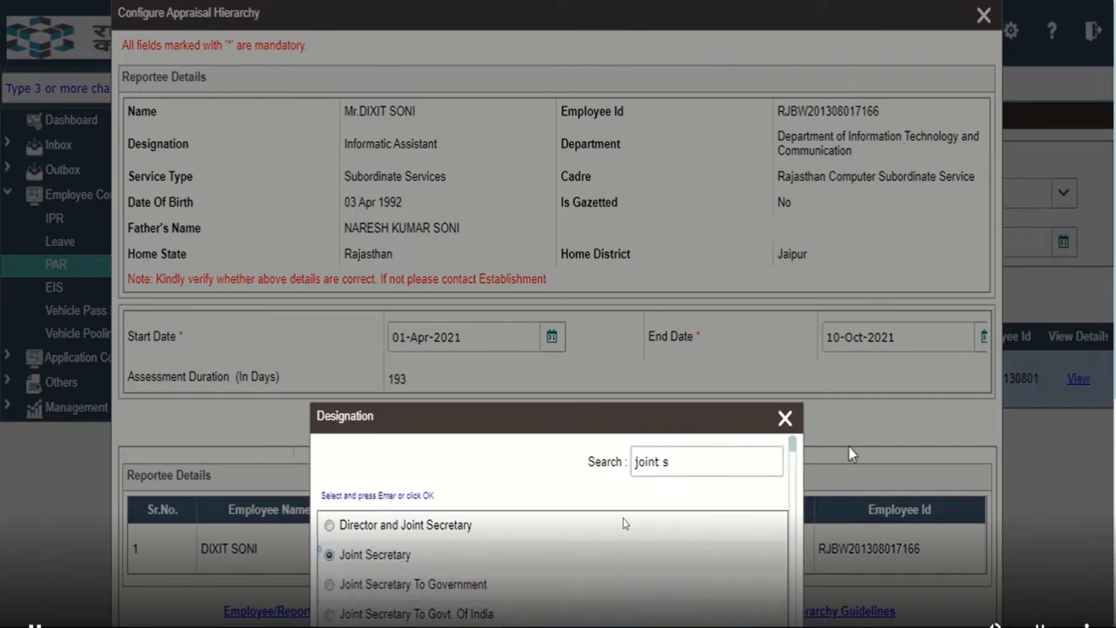
pyautogui.scroll(-5, 848, 429)
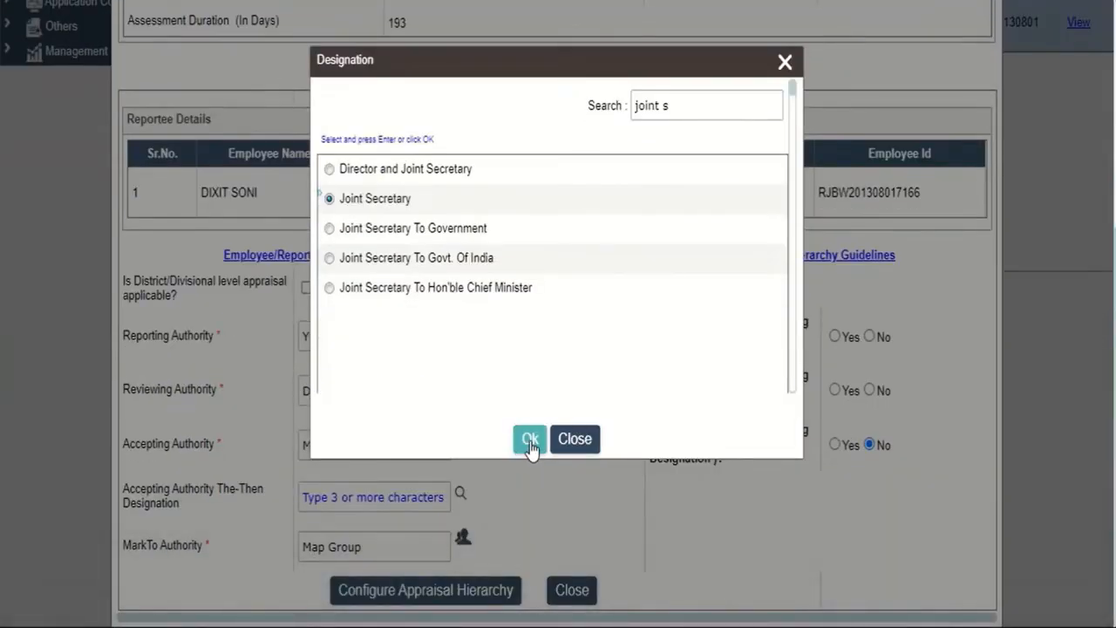
pyautogui.click(530, 440)
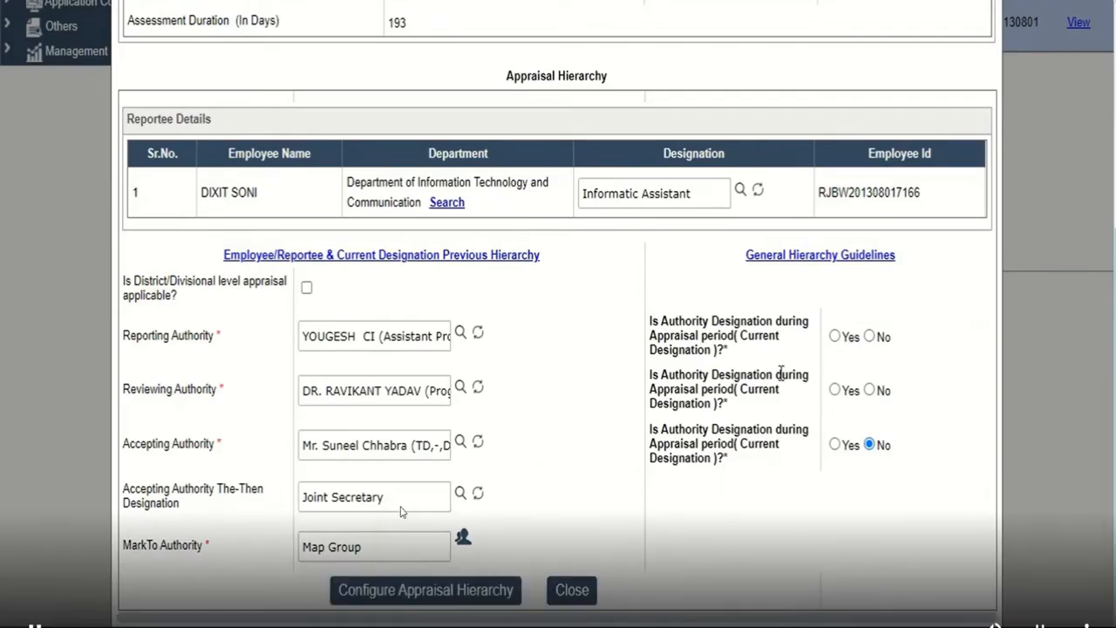
pyautogui.click(835, 336)
pyautogui.click(834, 390)
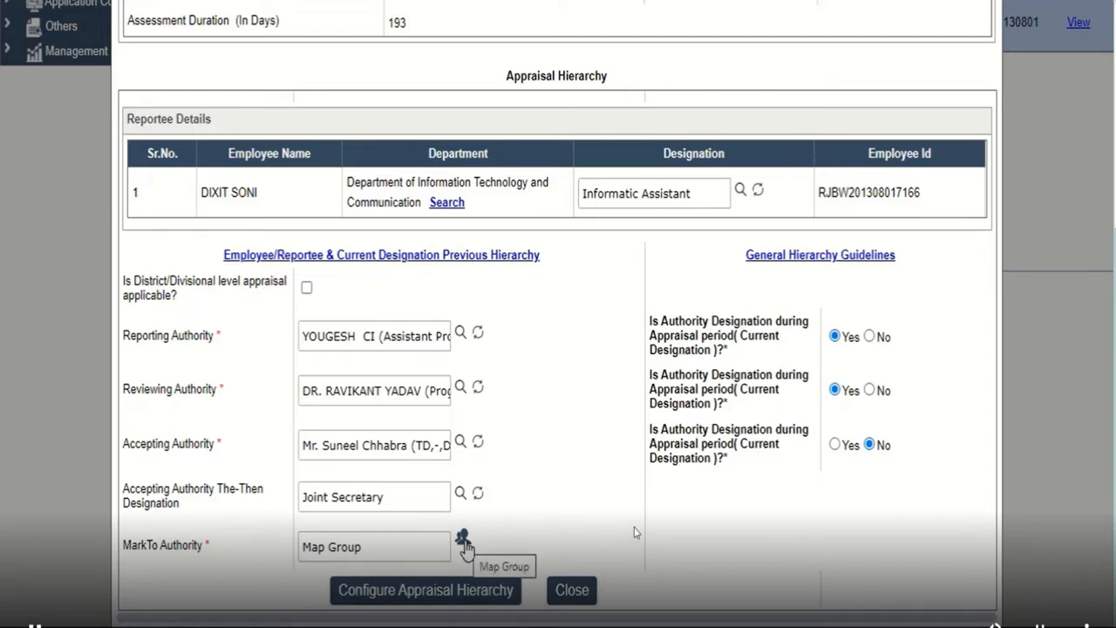
# Map the first DoIT PAR cell group from the group picker as MarkTo Authority.
pyautogui.click(463, 539)
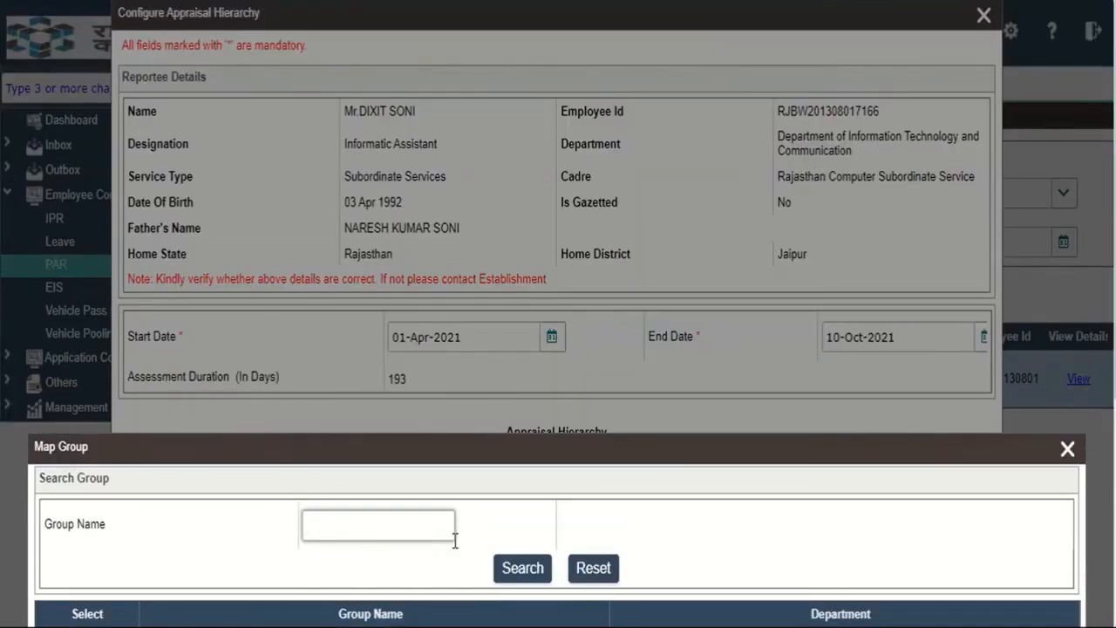
pyautogui.scroll(-4, 456, 545)
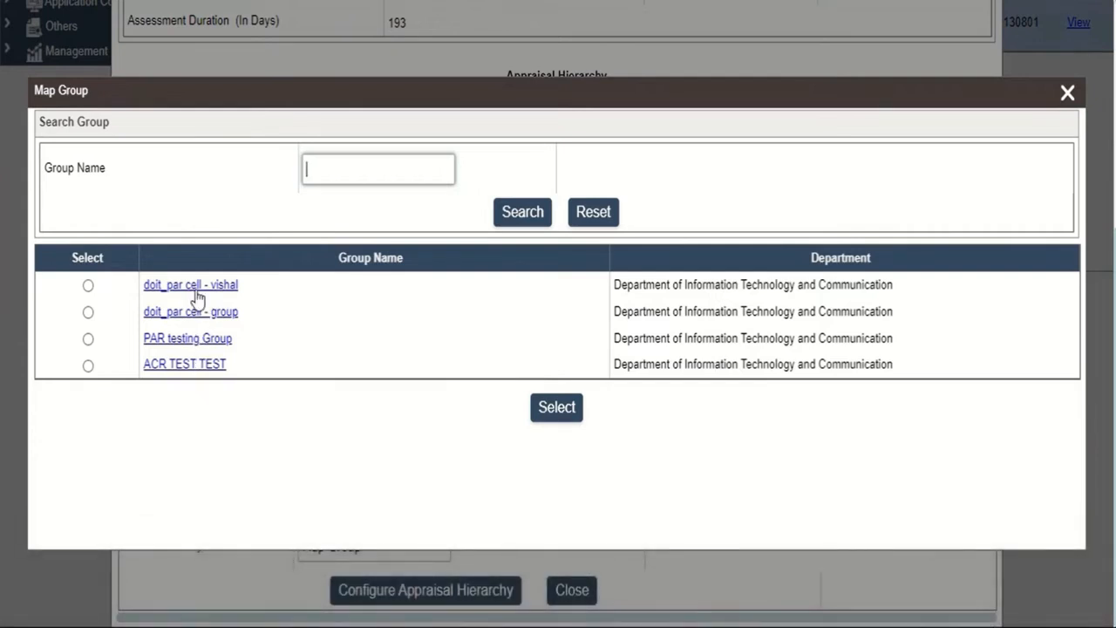
pyautogui.click(88, 286)
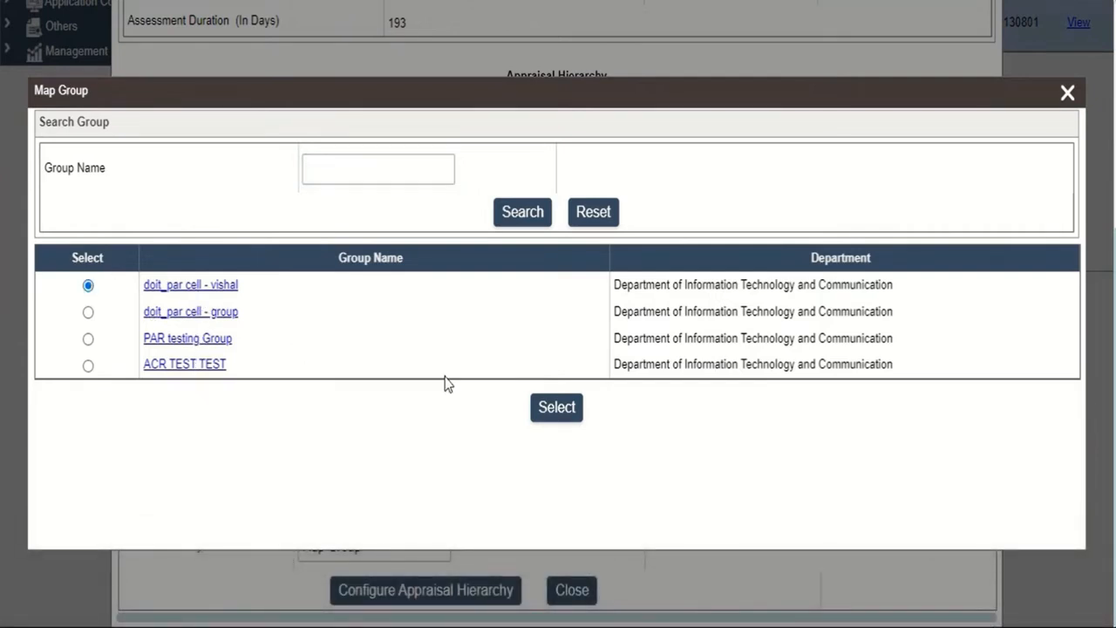
pyautogui.click(556, 406)
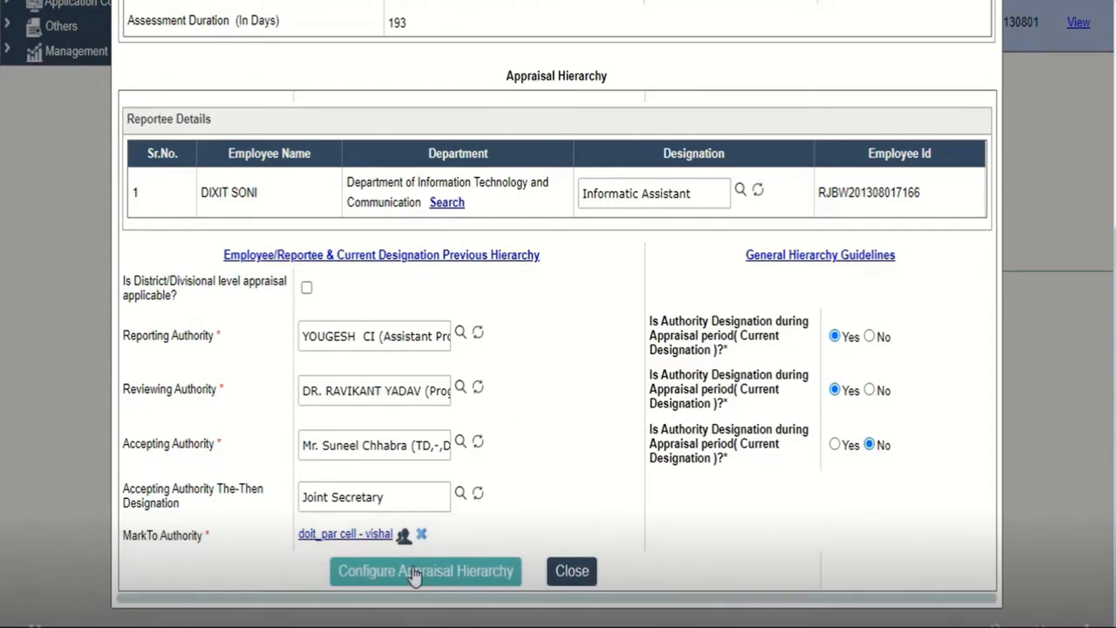
# Save the employee's appraisal hierarchy with its reporting, reviewing and accepting authorities.
pyautogui.click(415, 573)
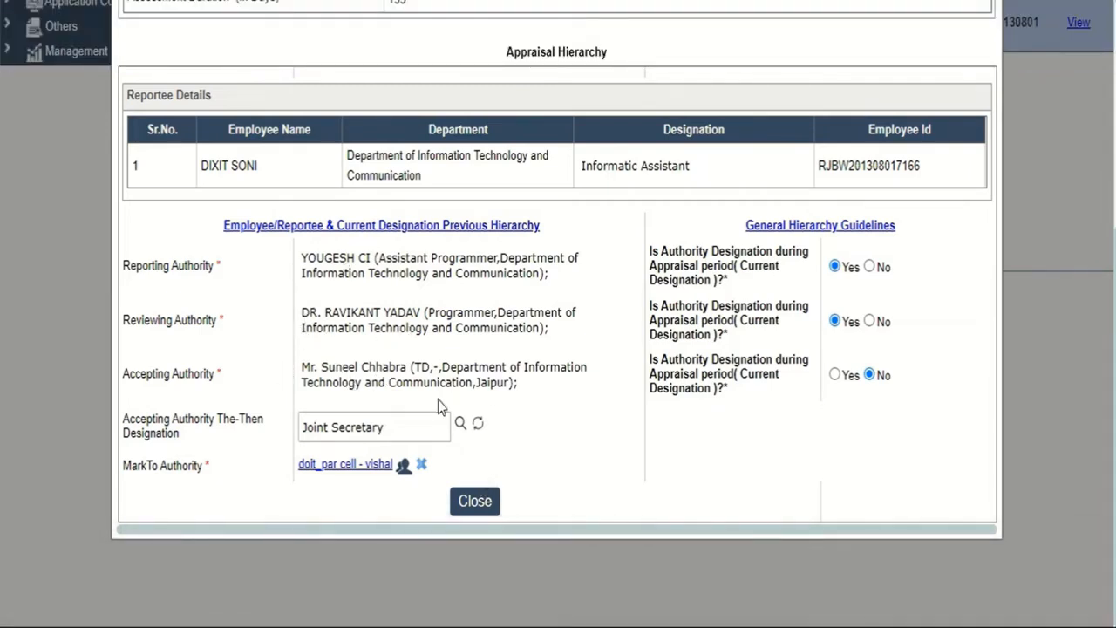
# Close the hierarchy window, refresh the PAR list and select the 01 Apr–10 Oct 2021 record.
pyautogui.click(471, 503)
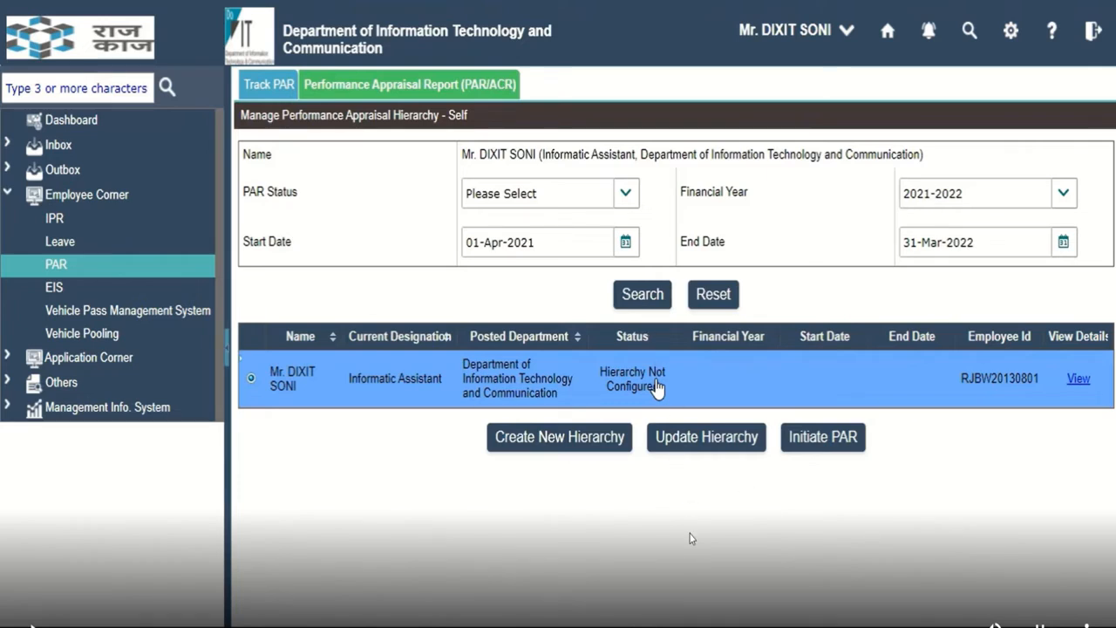
pyautogui.click(656, 297)
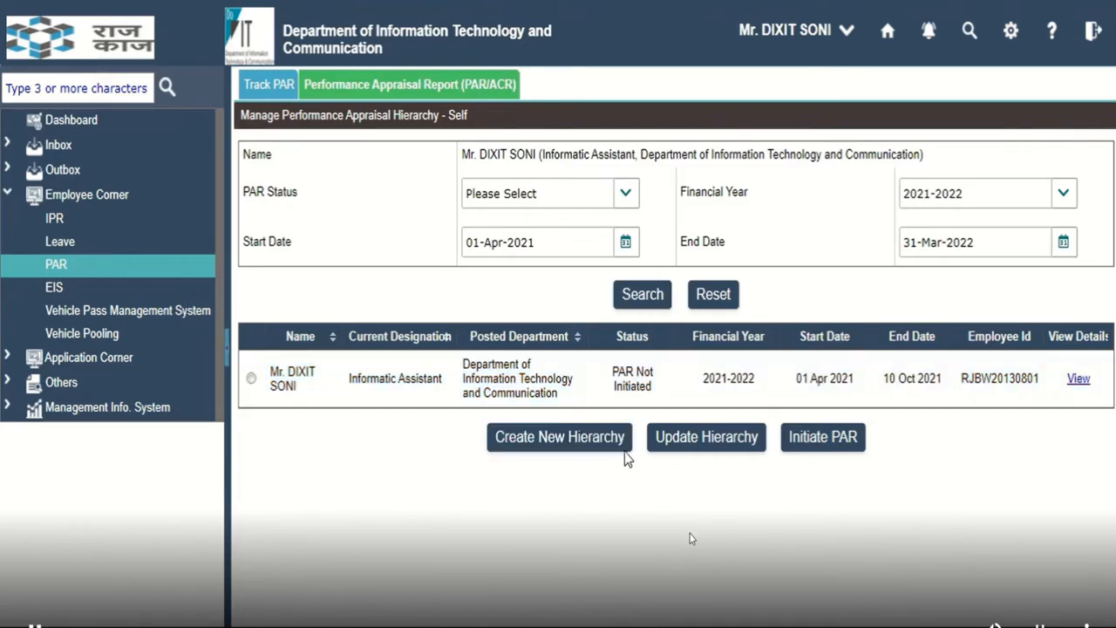
pyautogui.click(634, 403)
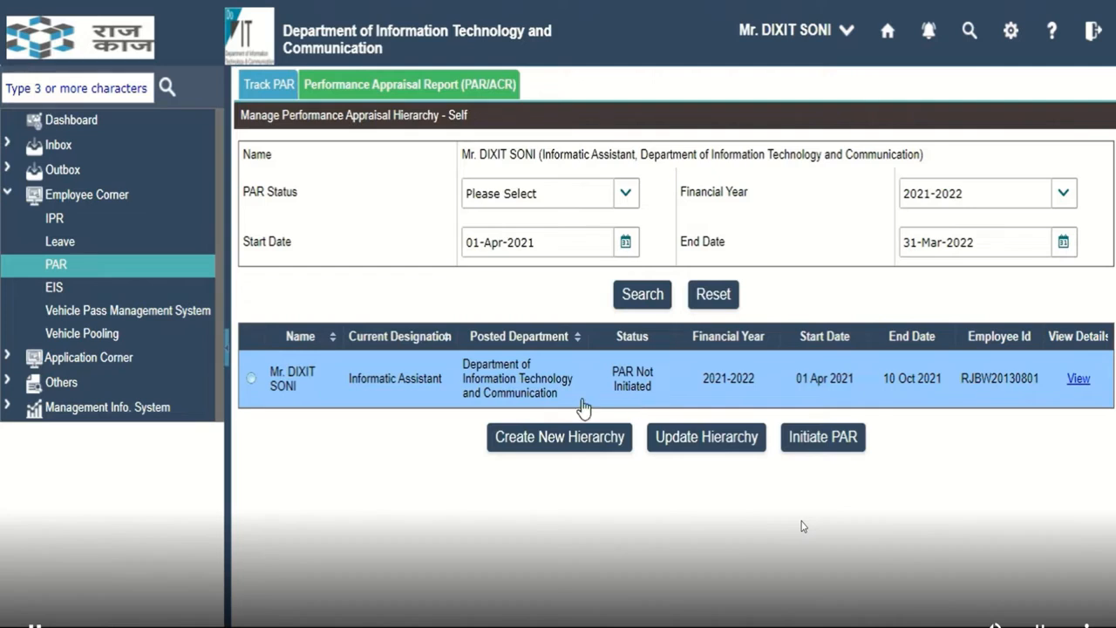
# Initiate the self-appraisal PAR for the 2021-2022 record.
pyautogui.click(251, 380)
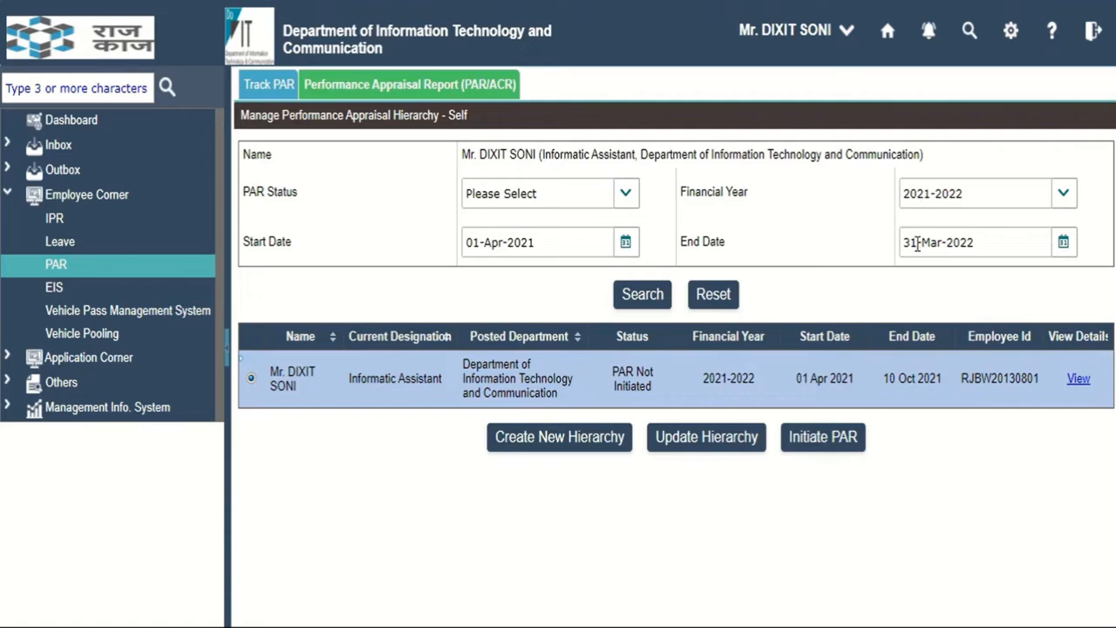
pyautogui.click(645, 298)
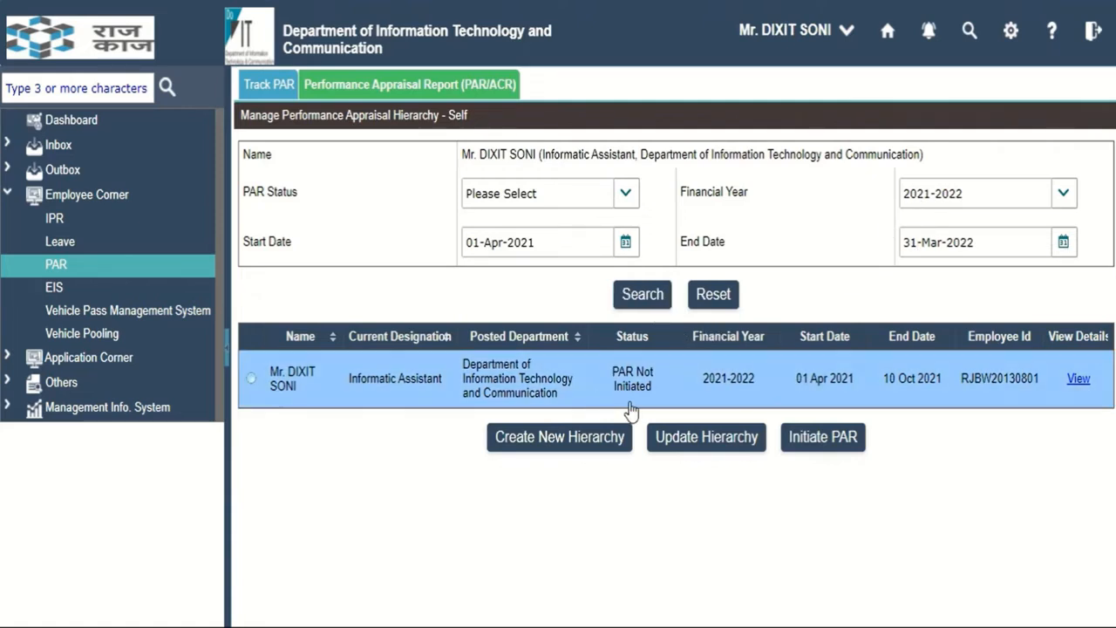
pyautogui.click(250, 378)
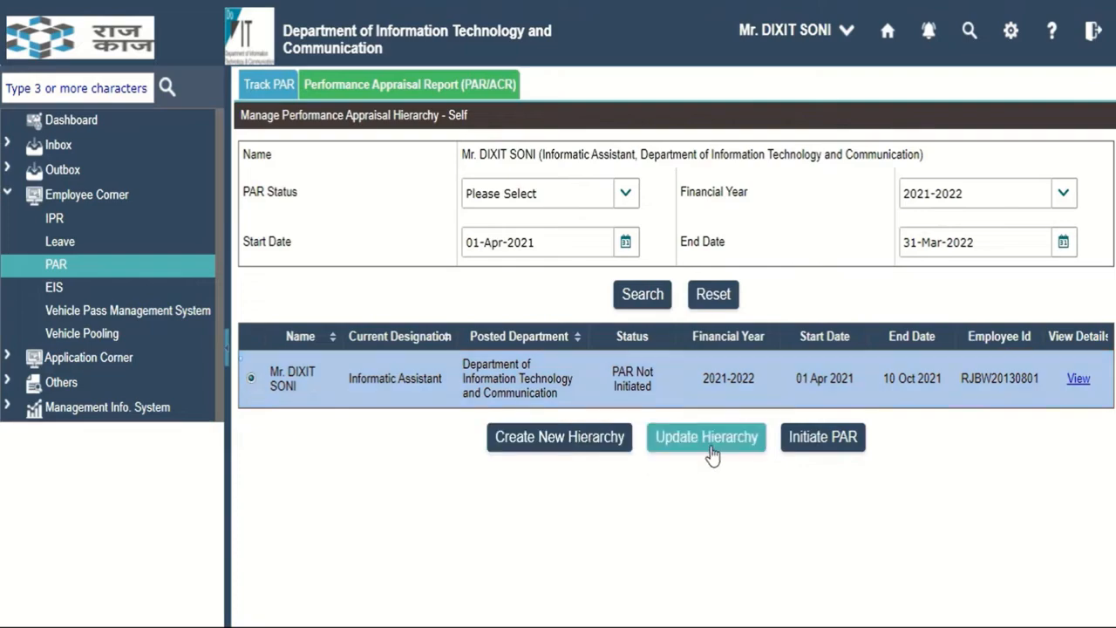
pyautogui.click(825, 439)
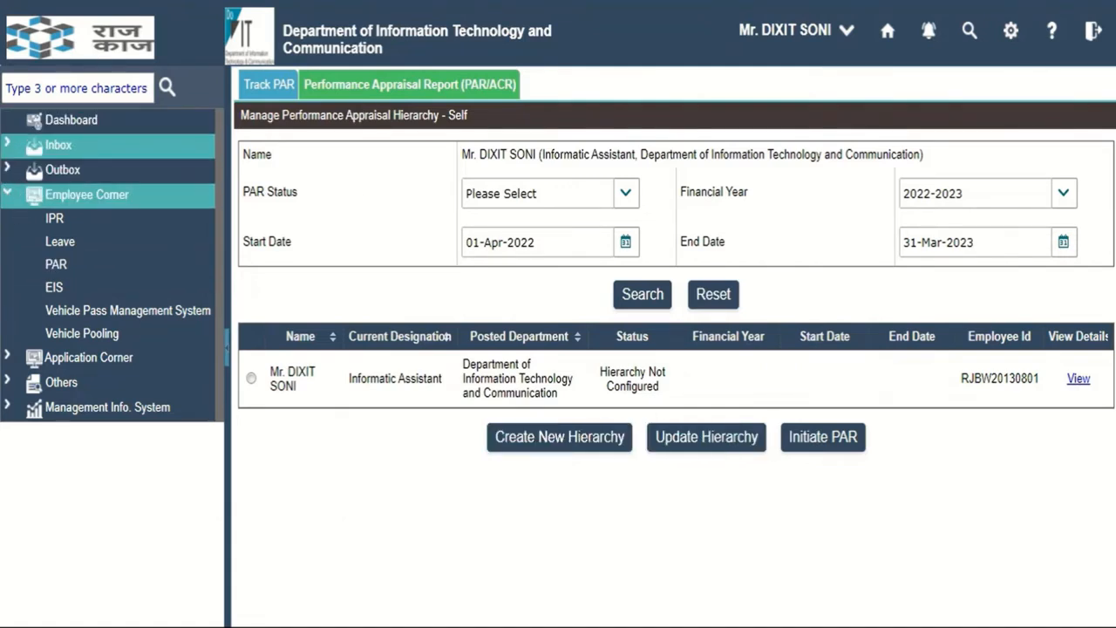
# Open the received PAR files in the inbox and dismiss the Smile 3.0 homework notification.
pyautogui.click(7, 144)
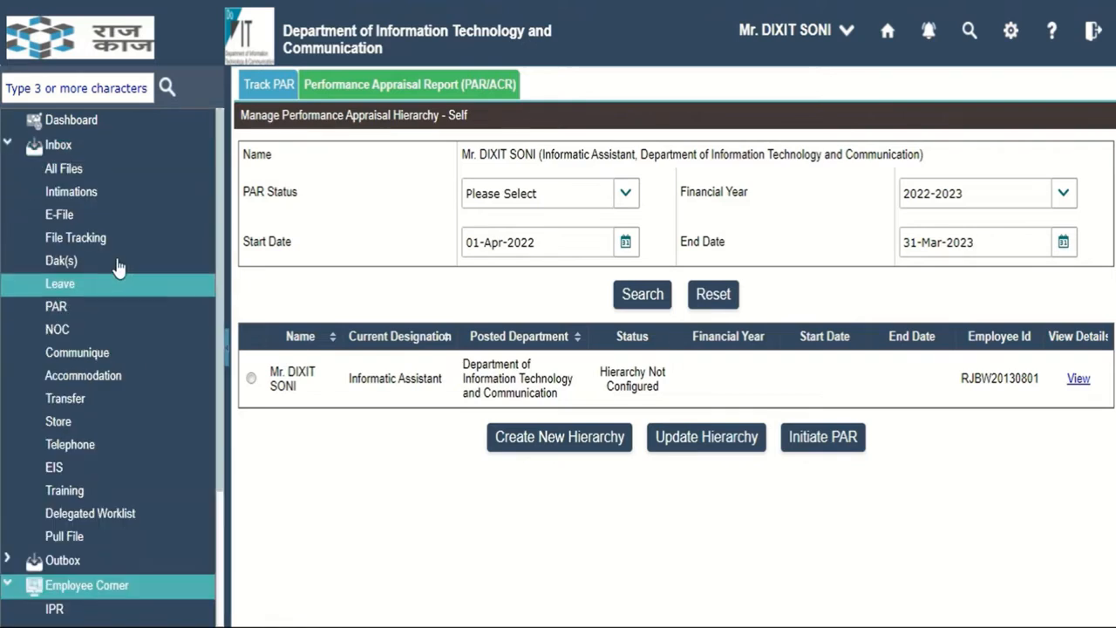
pyautogui.click(57, 316)
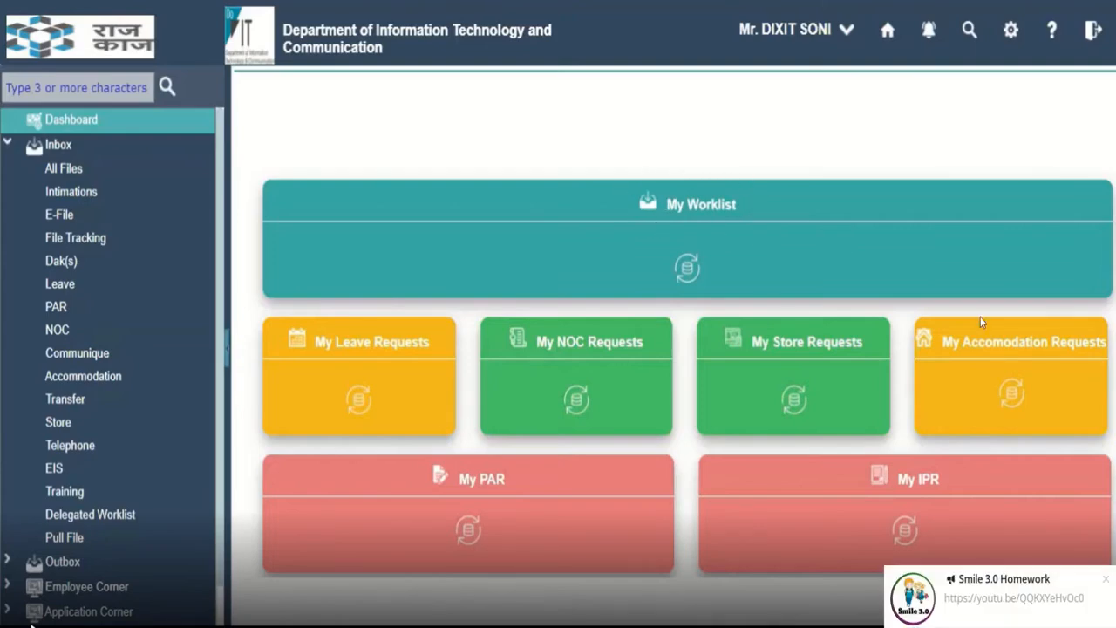
pyautogui.click(1105, 579)
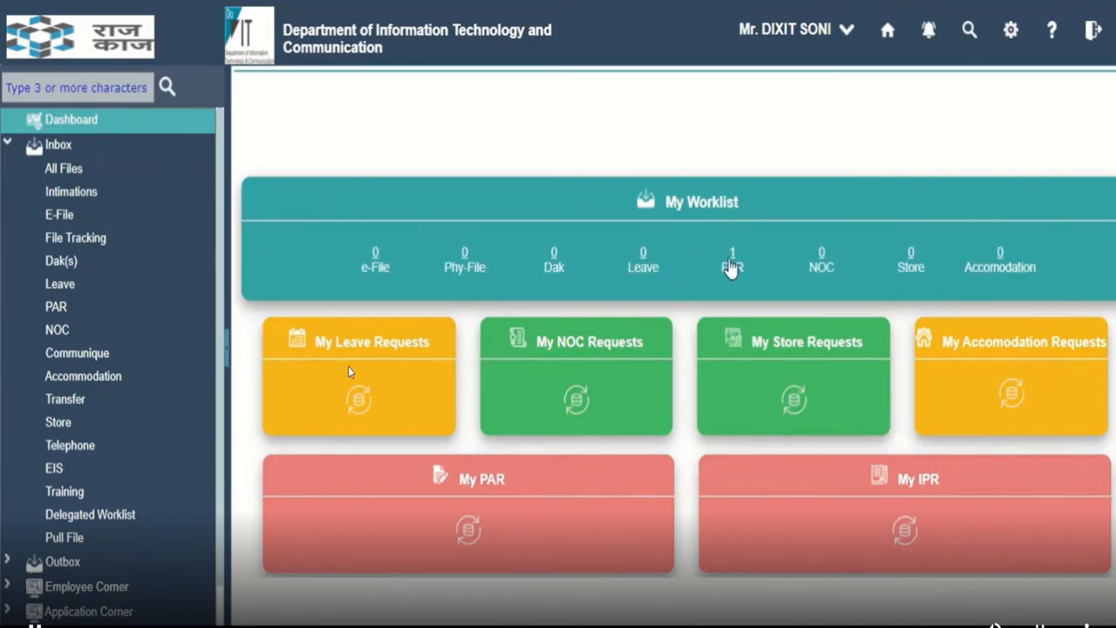
# Open the PAR inbox's All Received list from the dashboard's PAR worklist count.
pyautogui.click(733, 254)
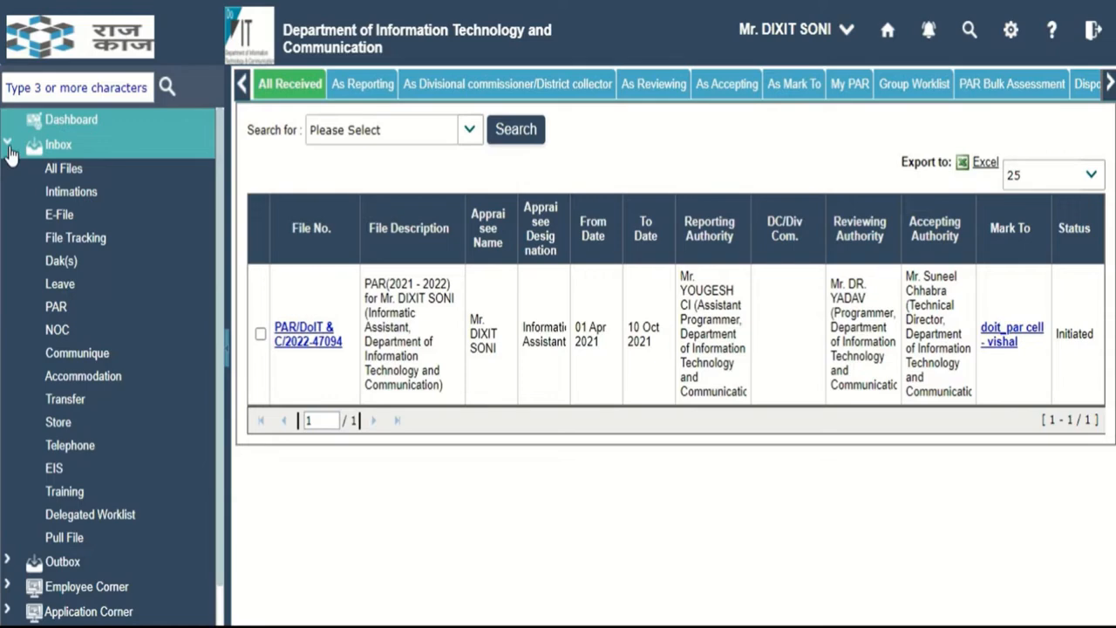
pyautogui.click(8, 153)
pyautogui.click(9, 152)
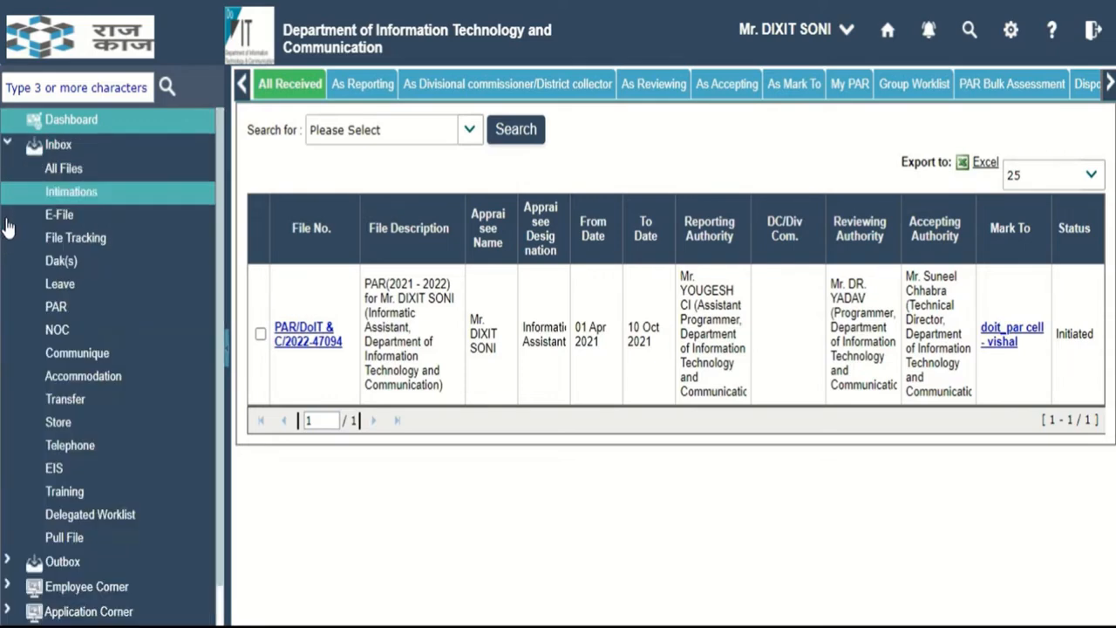
pyautogui.click(54, 317)
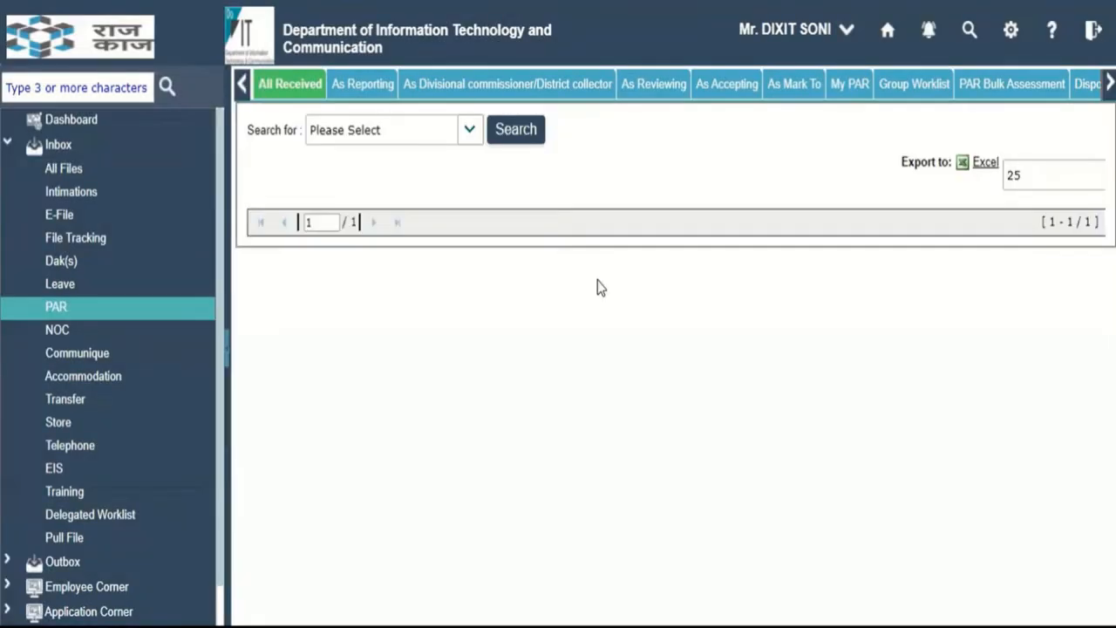
# Open the 2021-2022 PAR file and check home district and reporting, reviewing, accepting authorities.
pyautogui.click(319, 344)
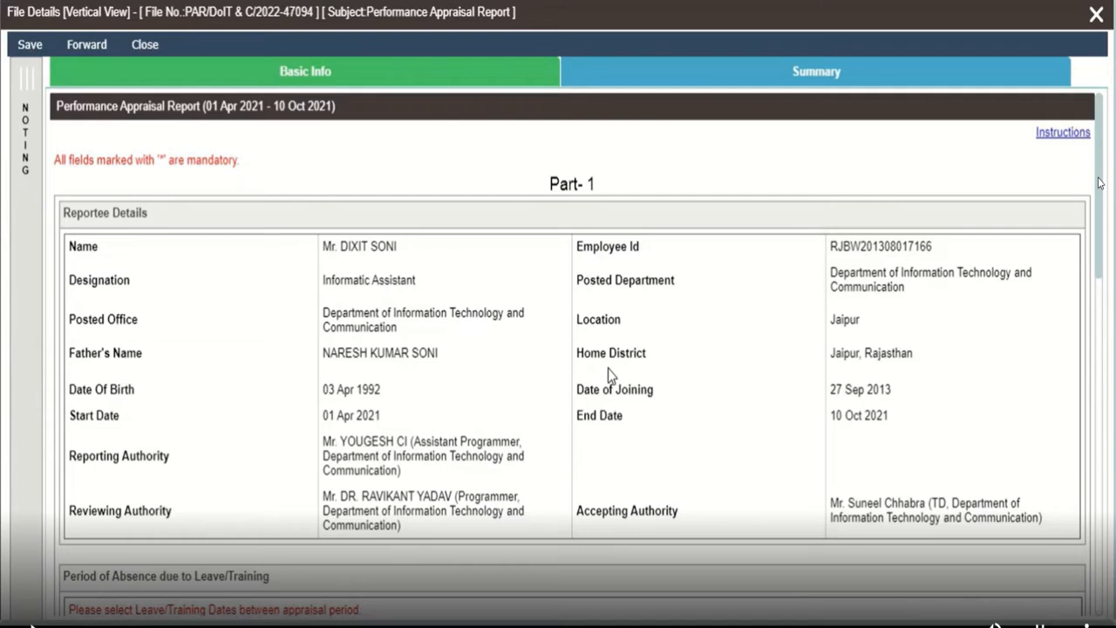
pyautogui.scroll(-2, 488, 227)
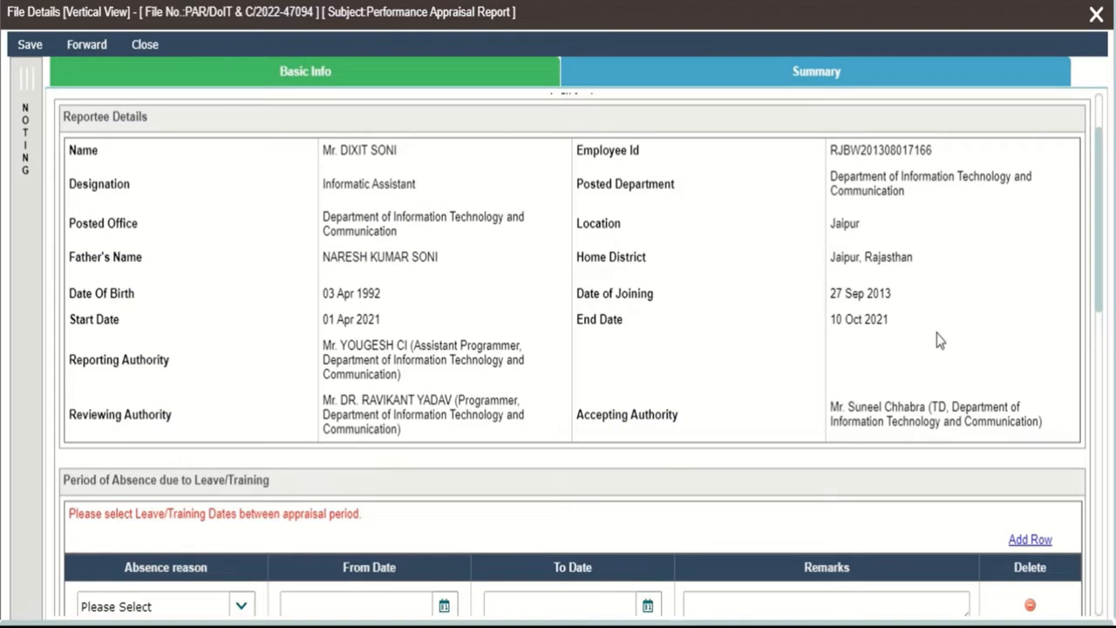
pyautogui.moveTo(833, 257); pyautogui.dragTo(884, 254)
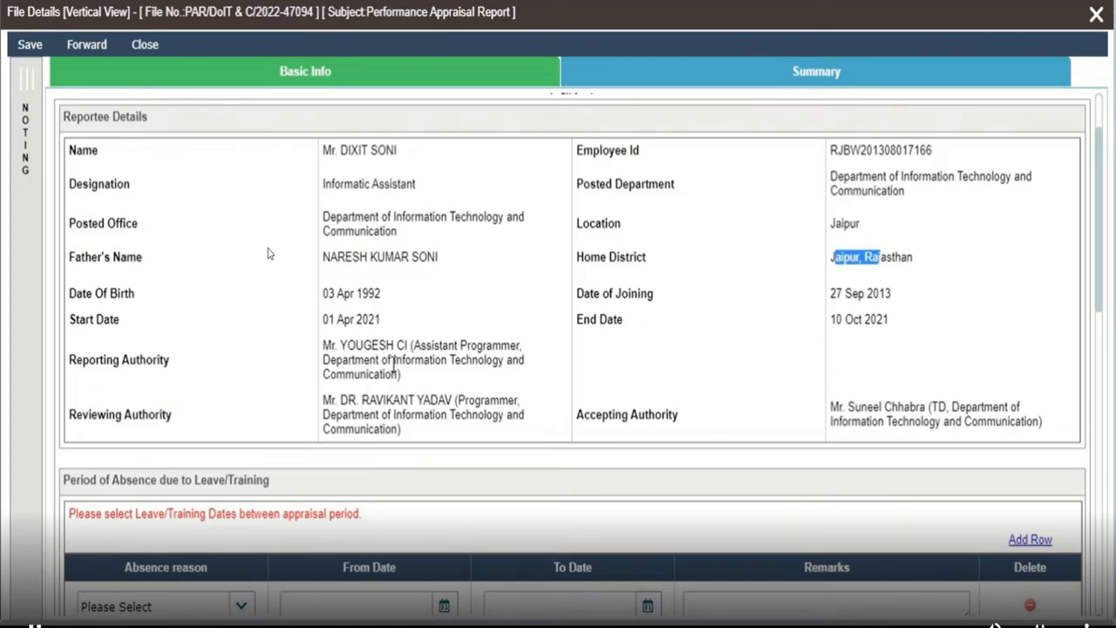
pyautogui.click(310, 303)
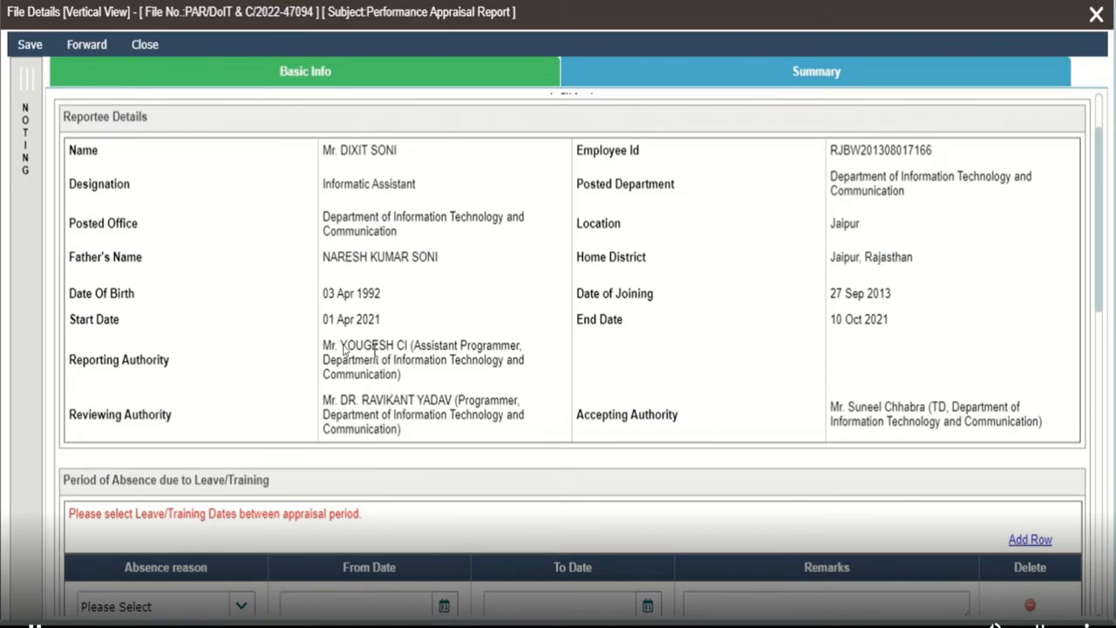
pyautogui.moveTo(372, 350); pyautogui.dragTo(387, 345)
pyautogui.moveTo(384, 400); pyautogui.dragTo(417, 399)
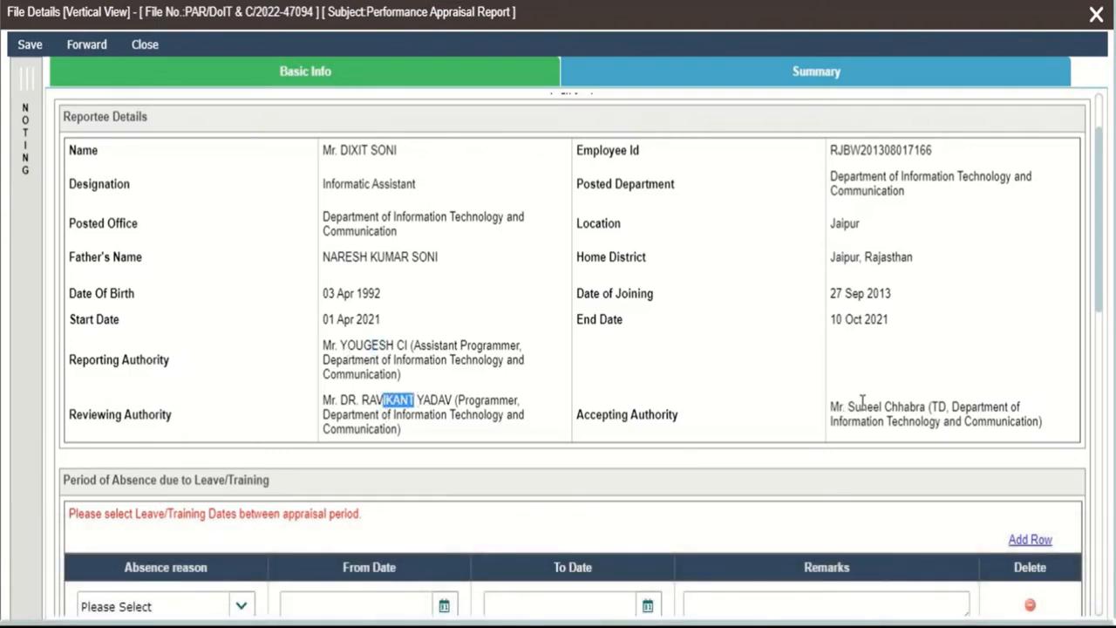
pyautogui.moveTo(852, 407); pyautogui.dragTo(862, 406)
pyautogui.scroll(-2, 573, 406)
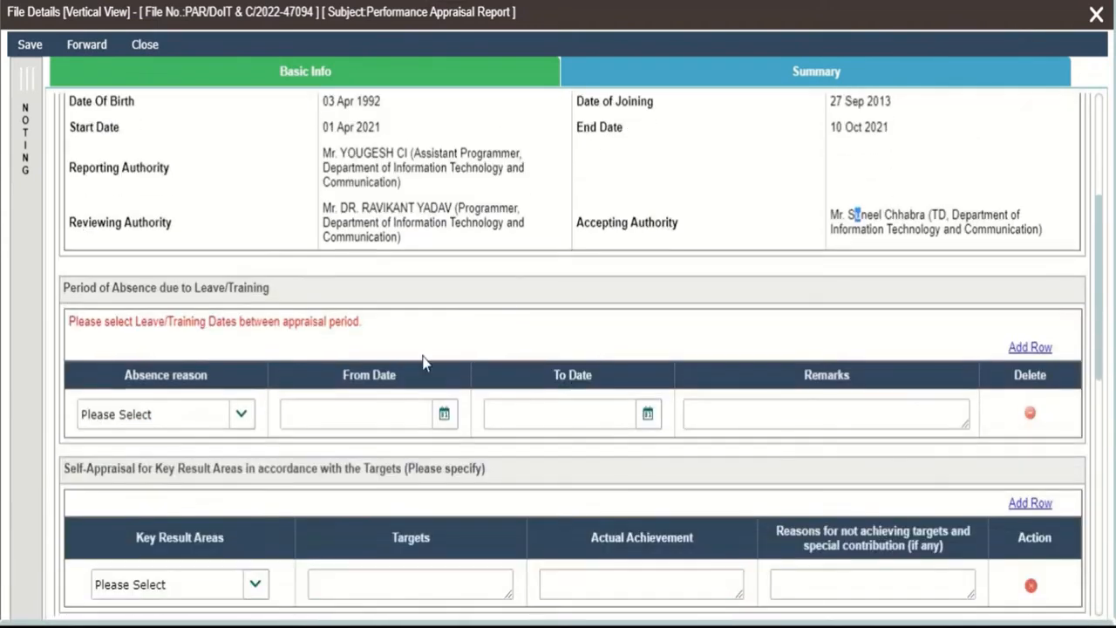
pyautogui.scroll(-1, 448, 306)
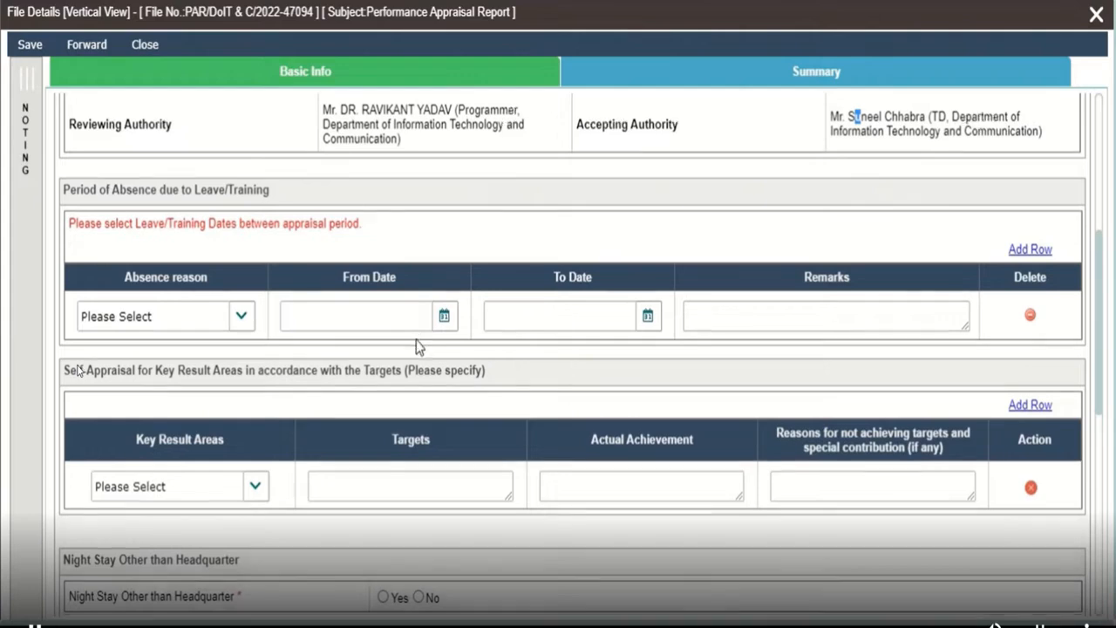
pyautogui.scroll(-1, 77, 370)
pyautogui.scroll(-1, 393, 353)
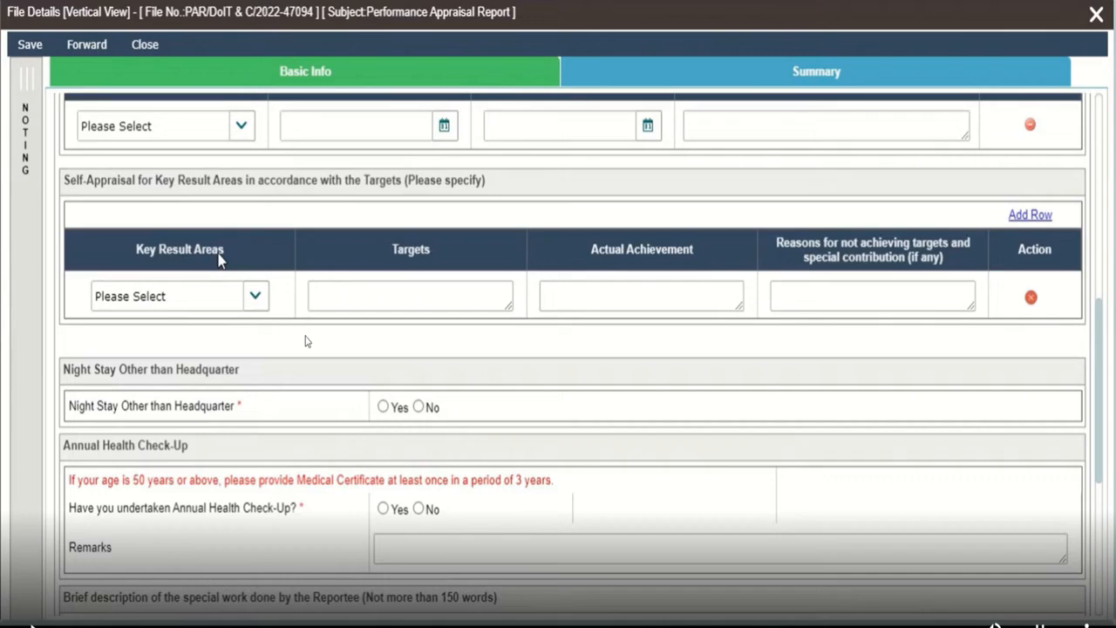
pyautogui.scroll(2, 306, 341)
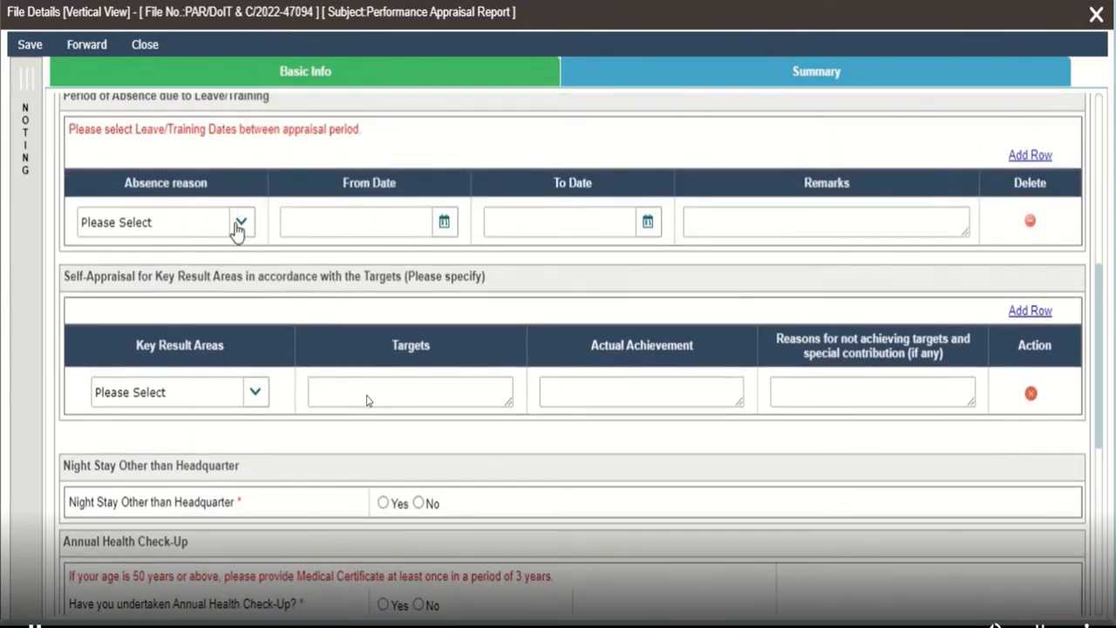
pyautogui.click(244, 228)
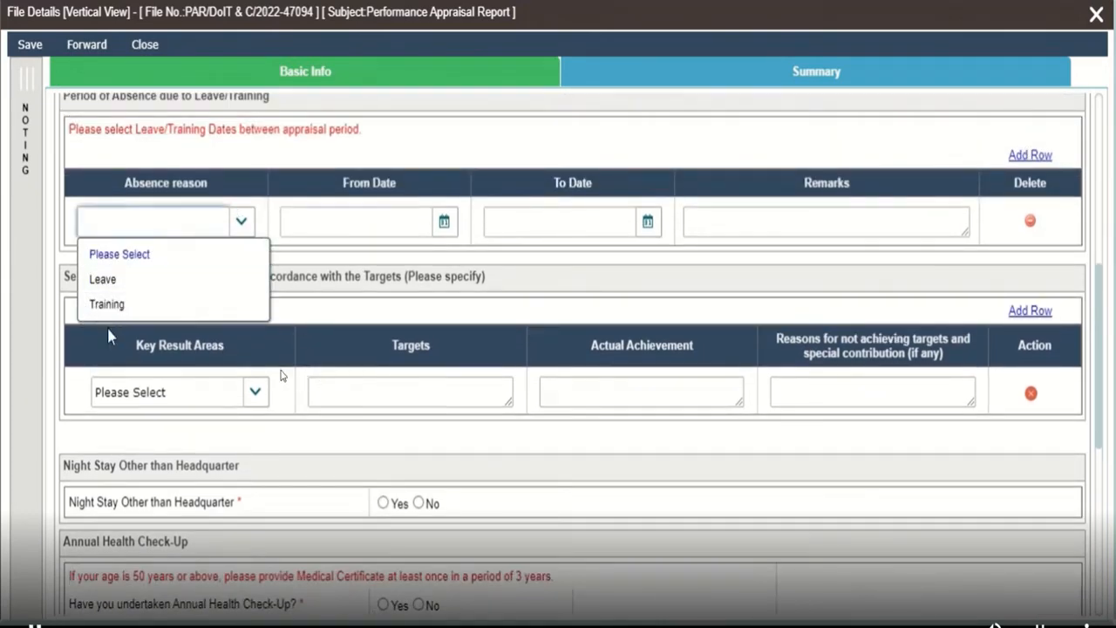
pyautogui.click(106, 279)
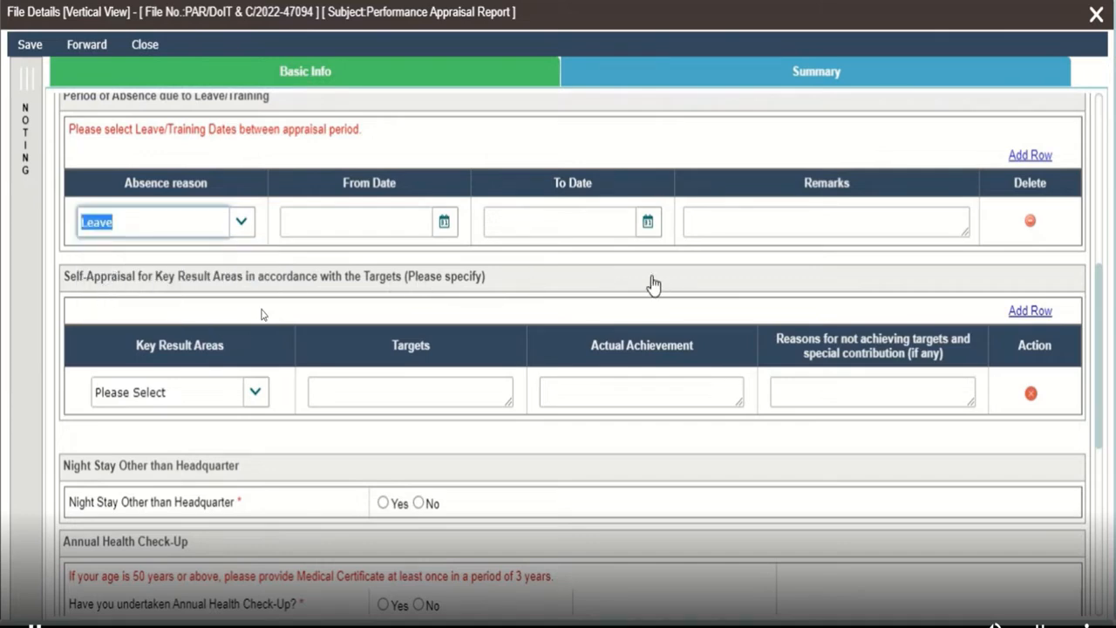
pyautogui.click(244, 228)
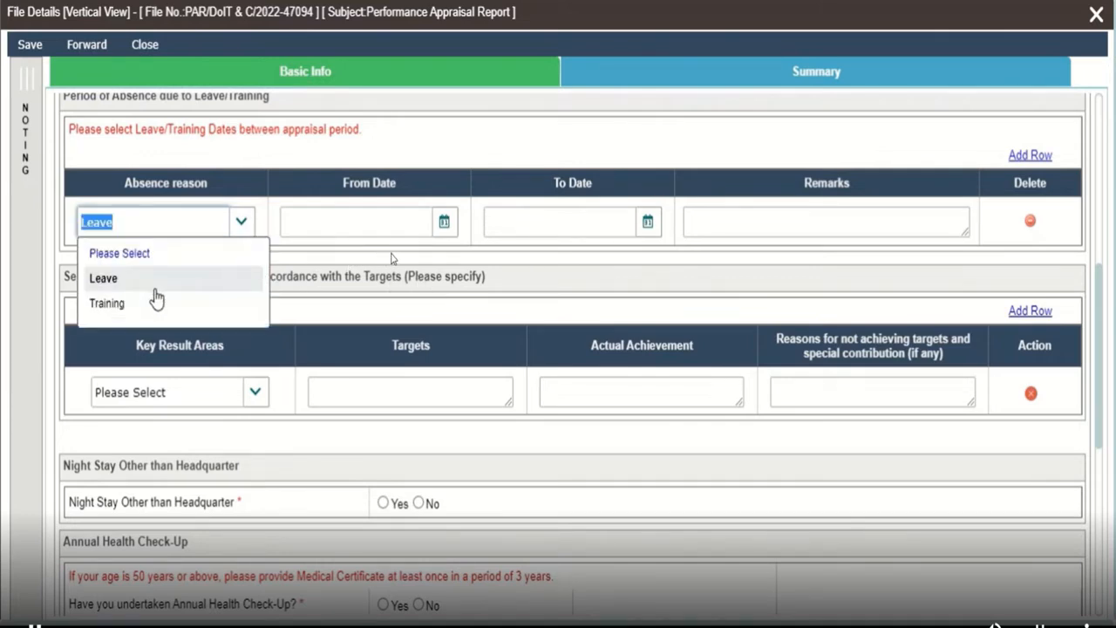
pyautogui.click(107, 304)
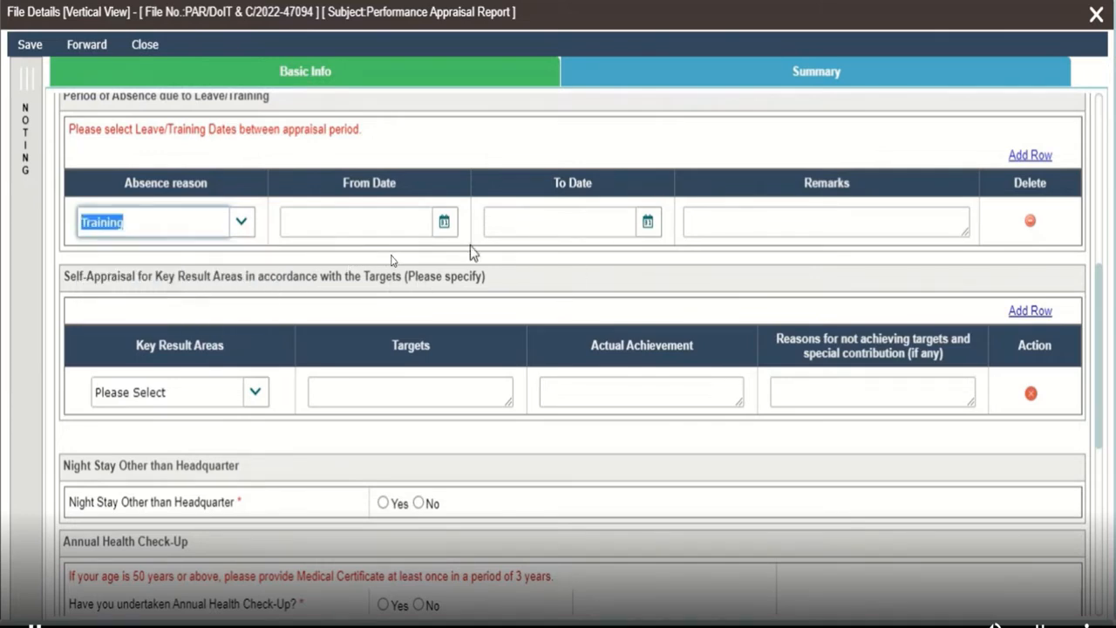
pyautogui.click(229, 224)
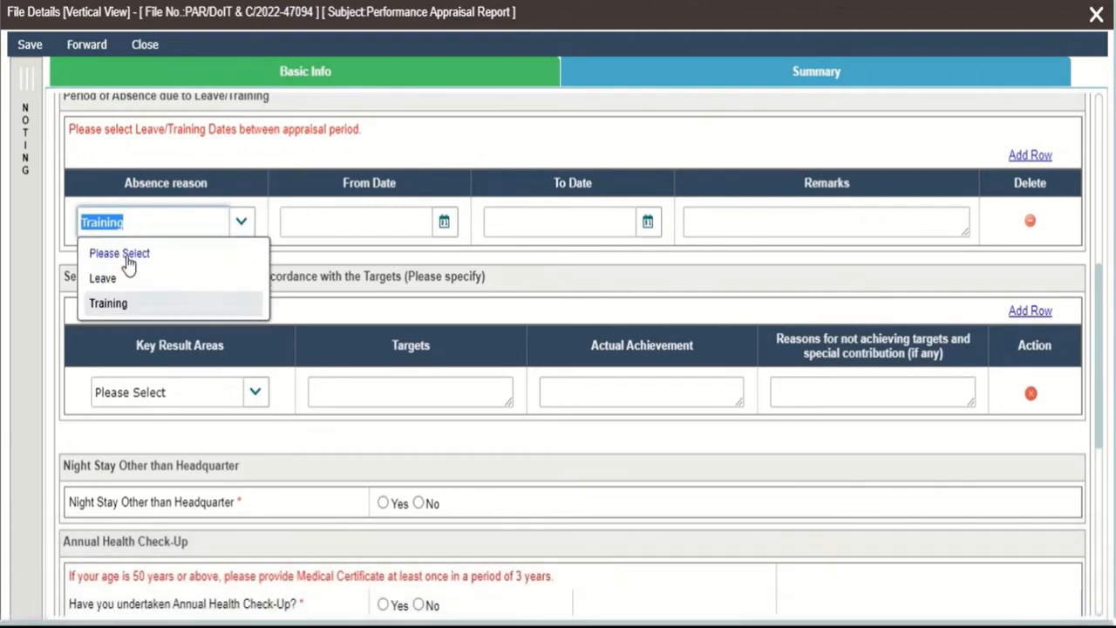
pyautogui.click(150, 260)
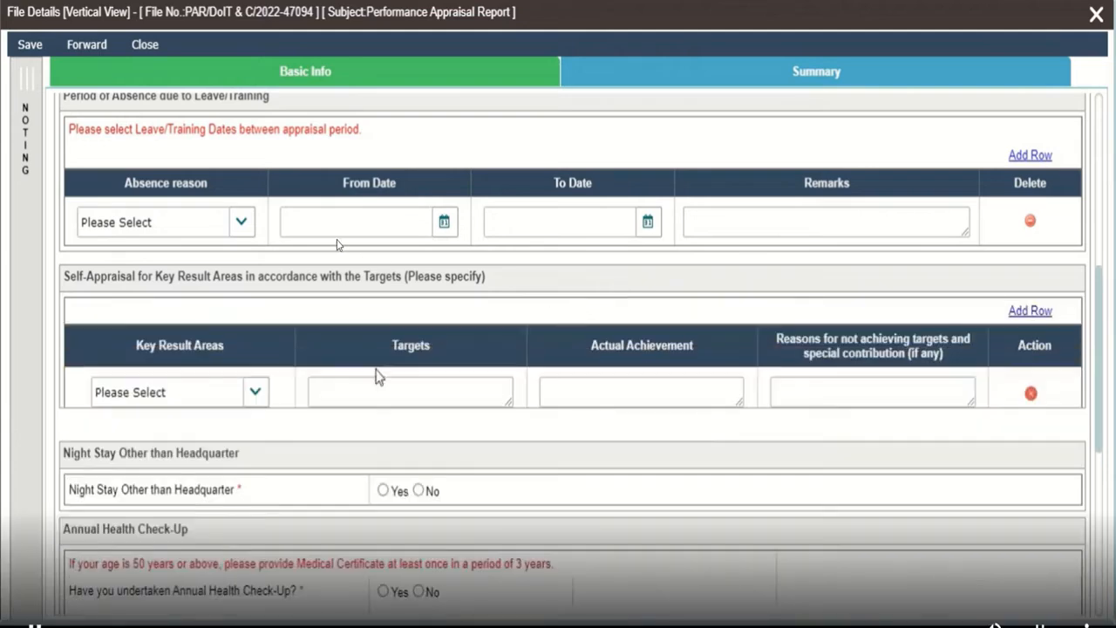
pyautogui.scroll(-1, 389, 247)
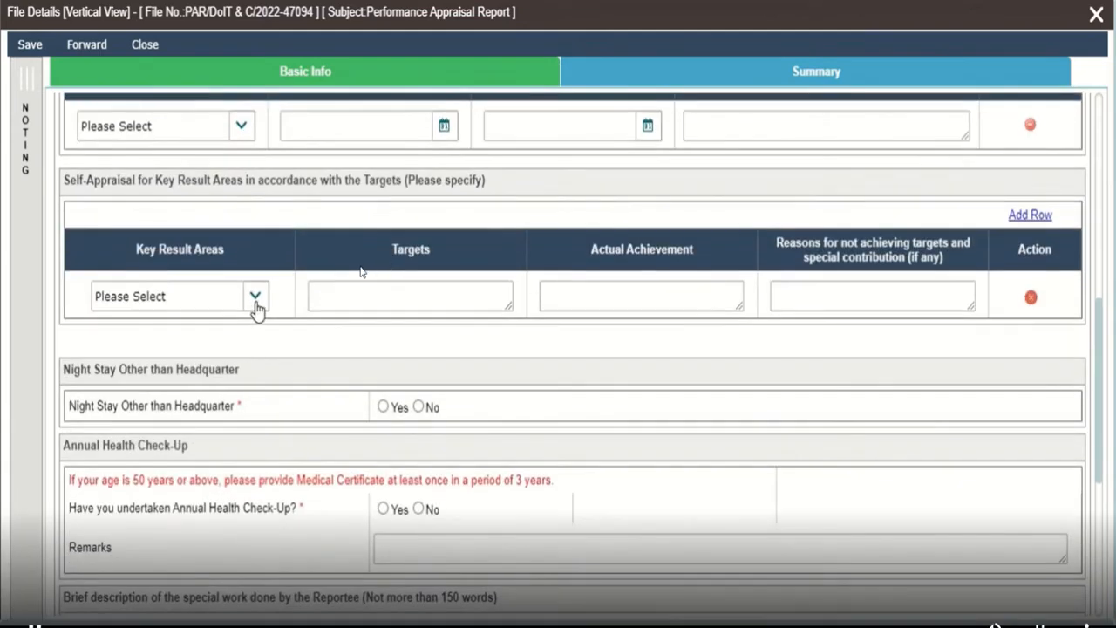
# Choose Financial Targets as the first key result area.
pyautogui.click(253, 305)
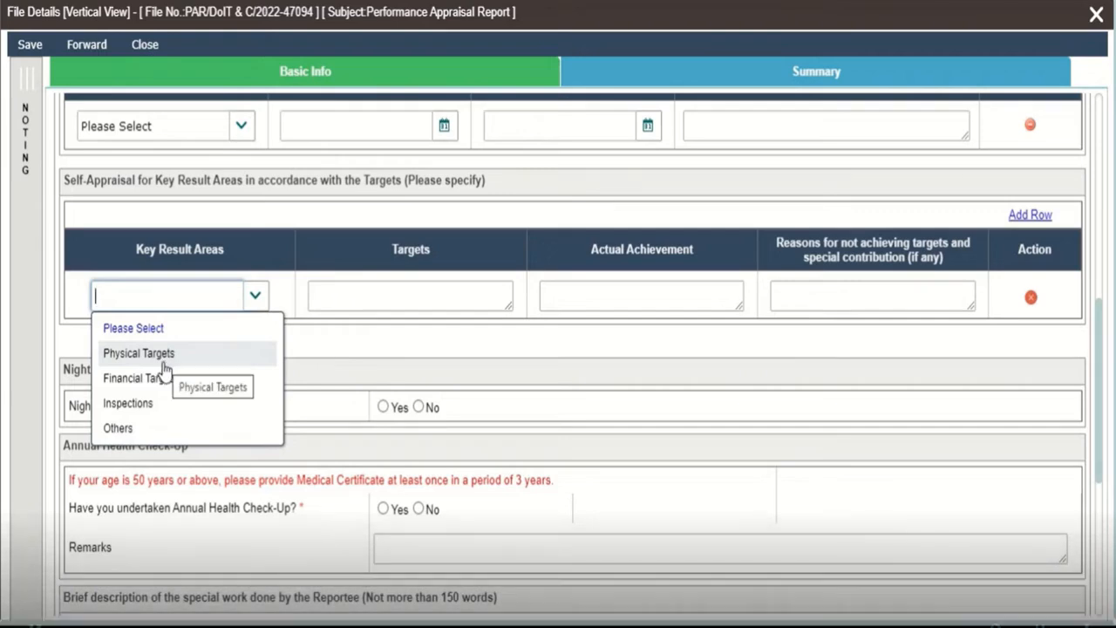
pyautogui.click(164, 382)
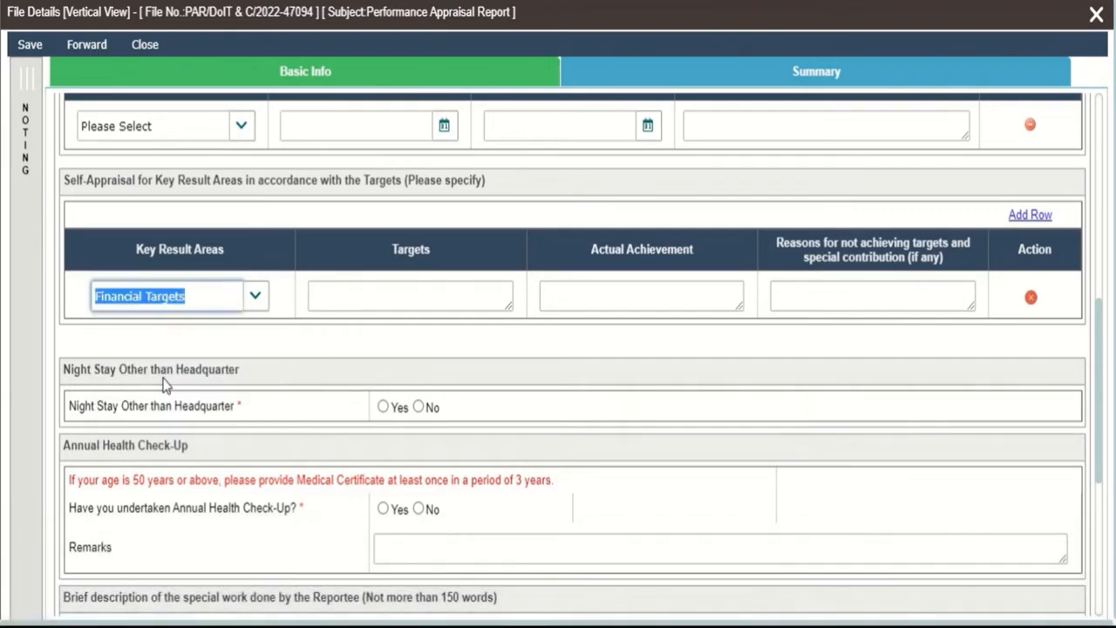
pyautogui.click(448, 294)
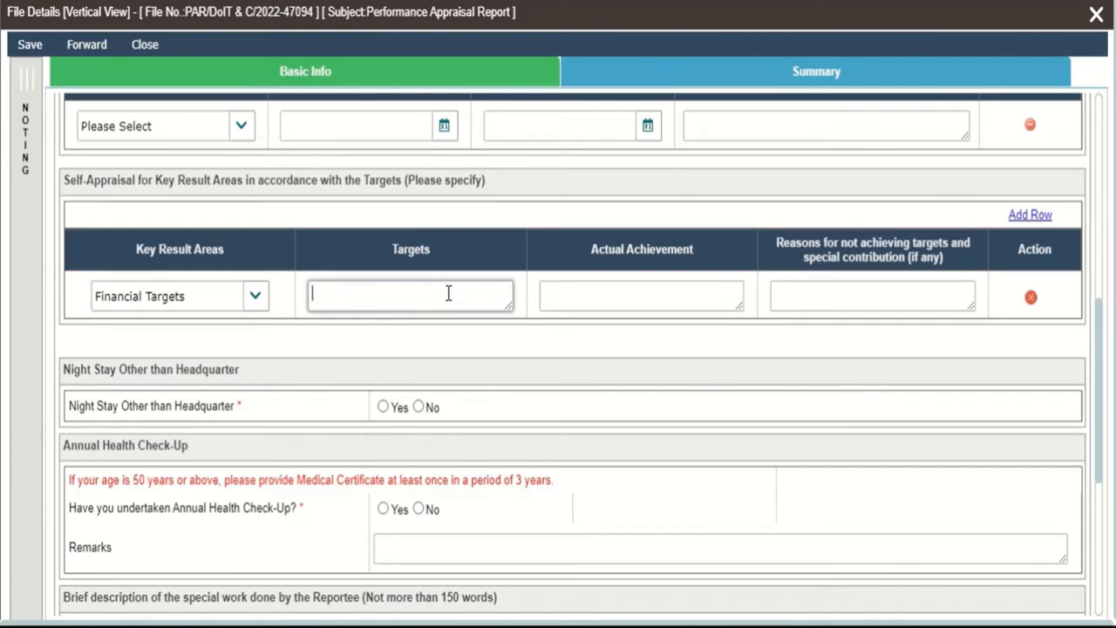
# Enter target 10, actual achievement 8 and reason 'Some targets are under process'.
pyautogui.write('10')
pyautogui.press('Tab')
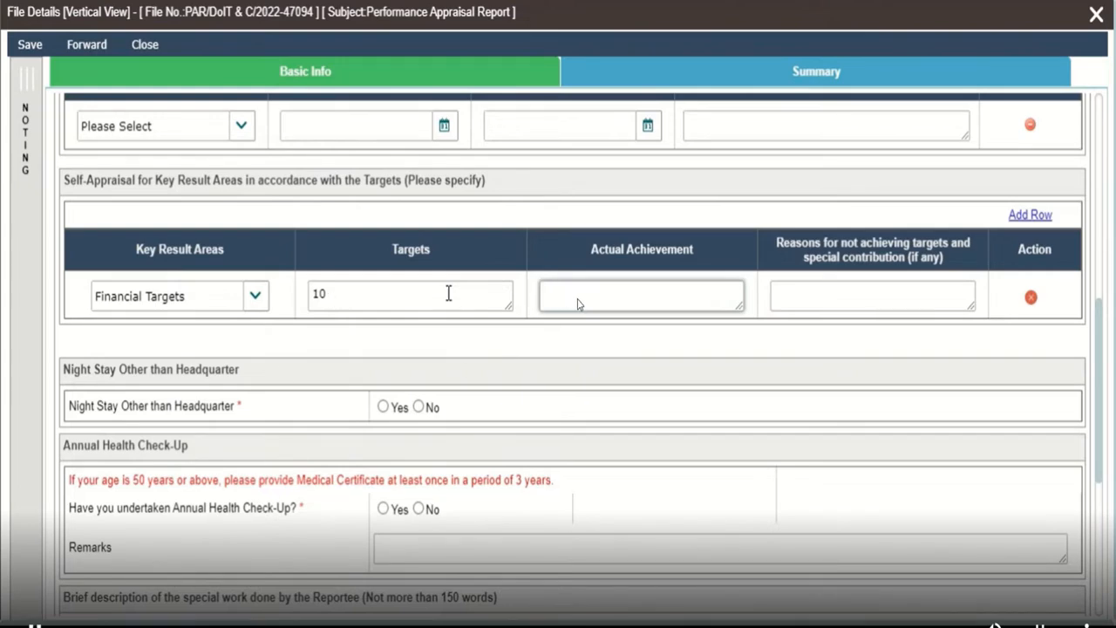
pyautogui.write('8')
pyautogui.press('Tab')
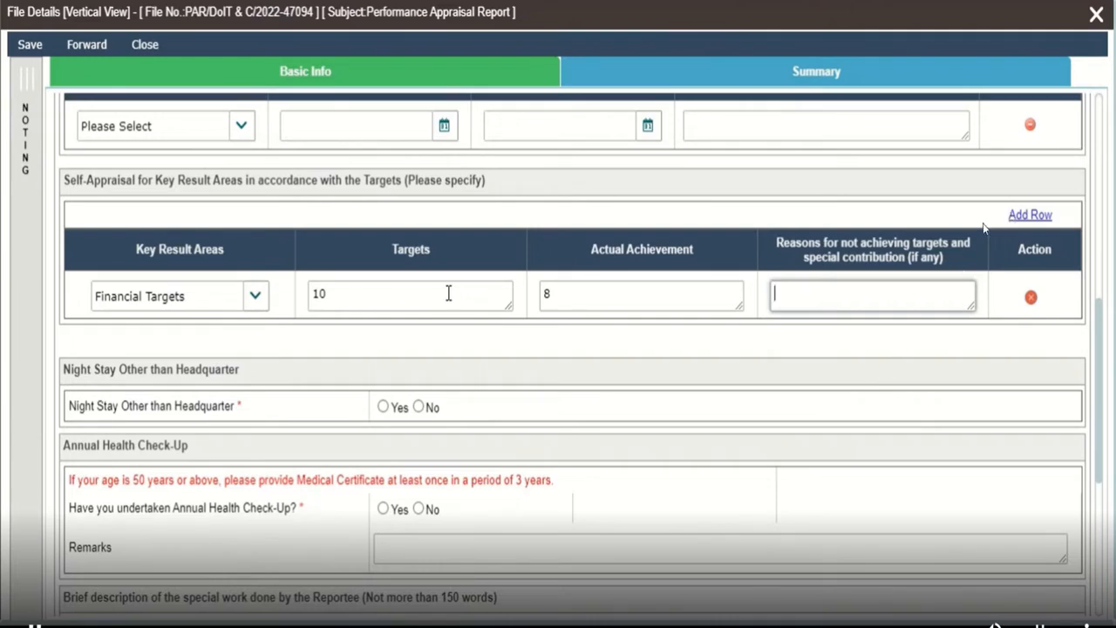
pyautogui.write('Some ')
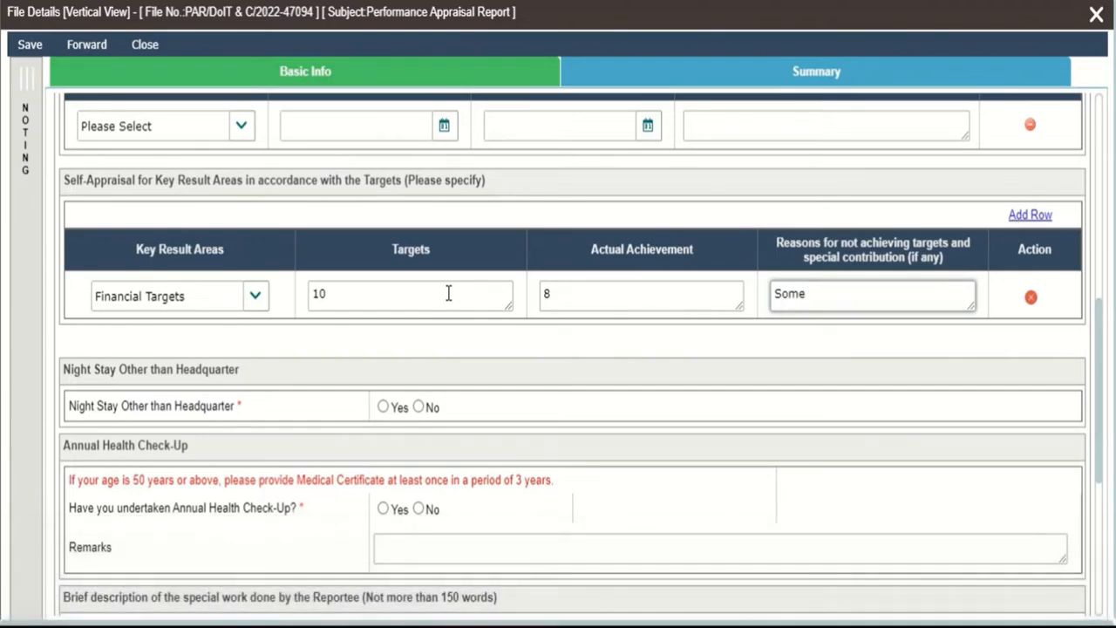
pyautogui.write('targe')
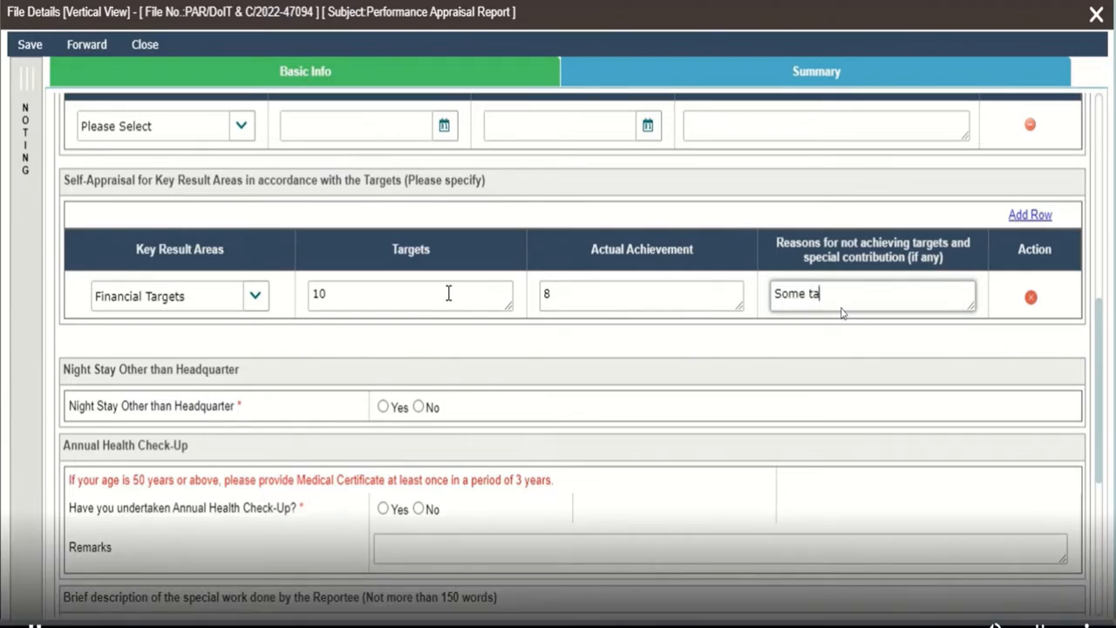
pyautogui.write('are under')
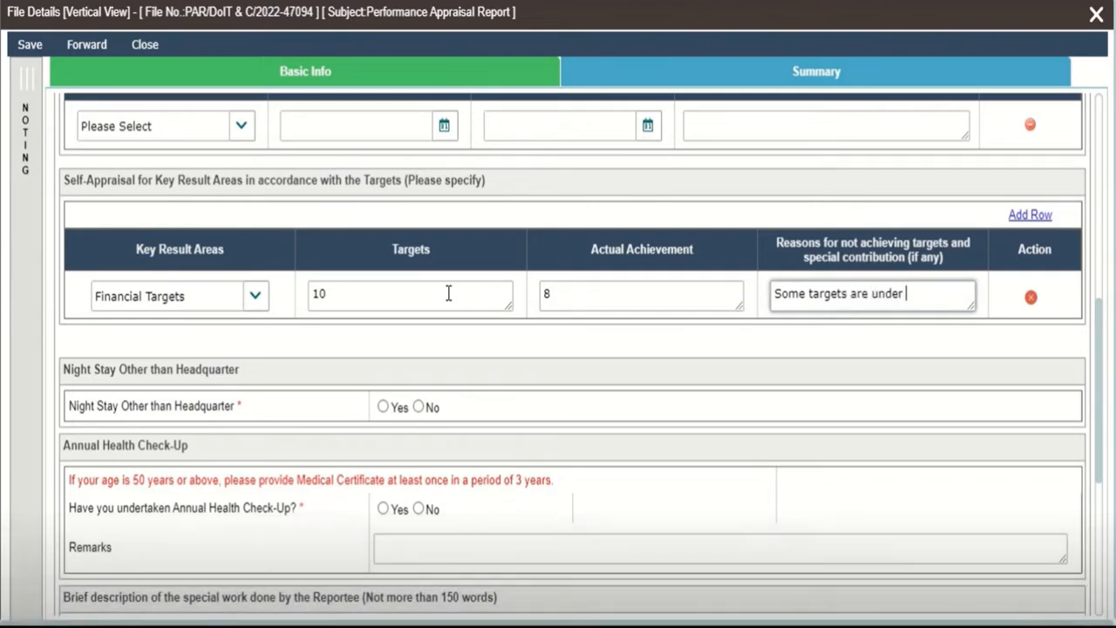
pyautogui.write(' pro')
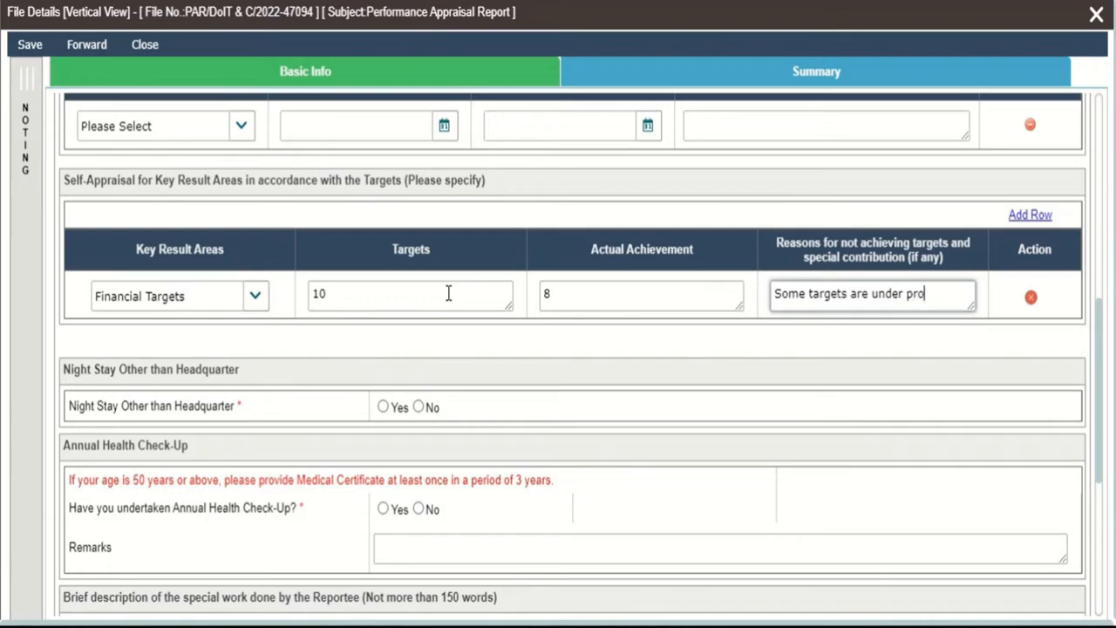
pyautogui.write('cess')
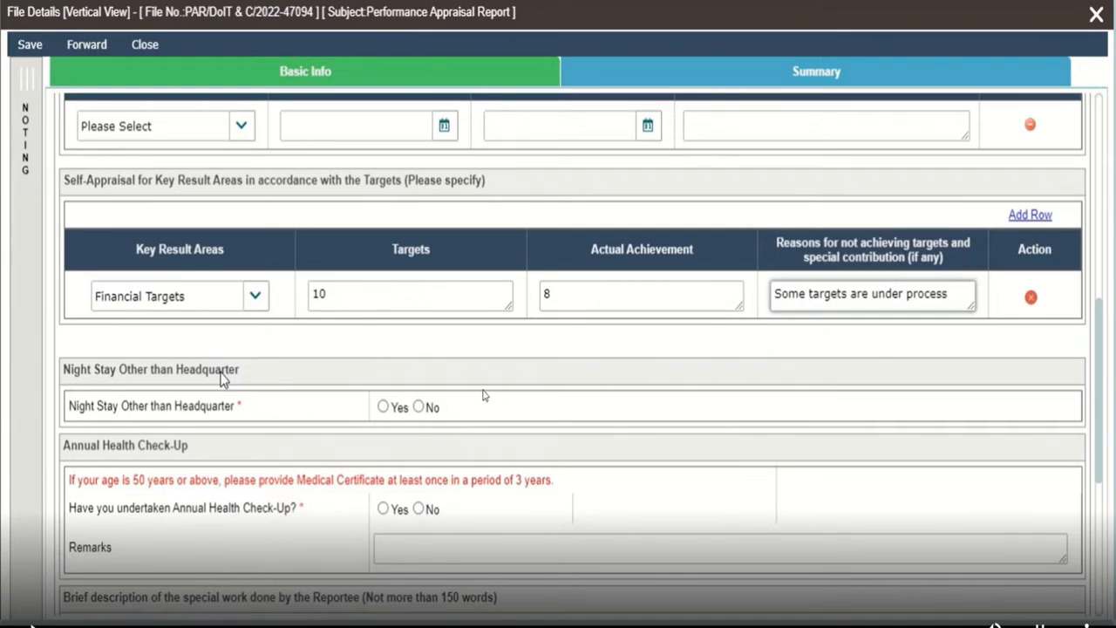
# Answer No for Night Stay Other than Headquarter and for Annual Health Check-Up.
pyautogui.click(420, 406)
pyautogui.scroll(-2, 484, 395)
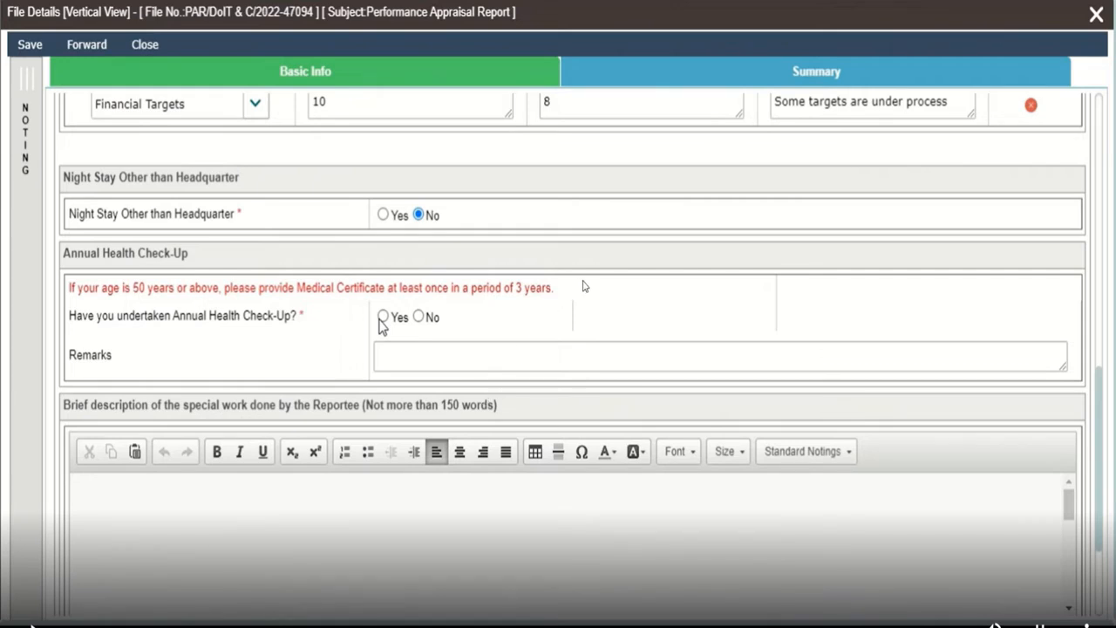
pyautogui.click(382, 319)
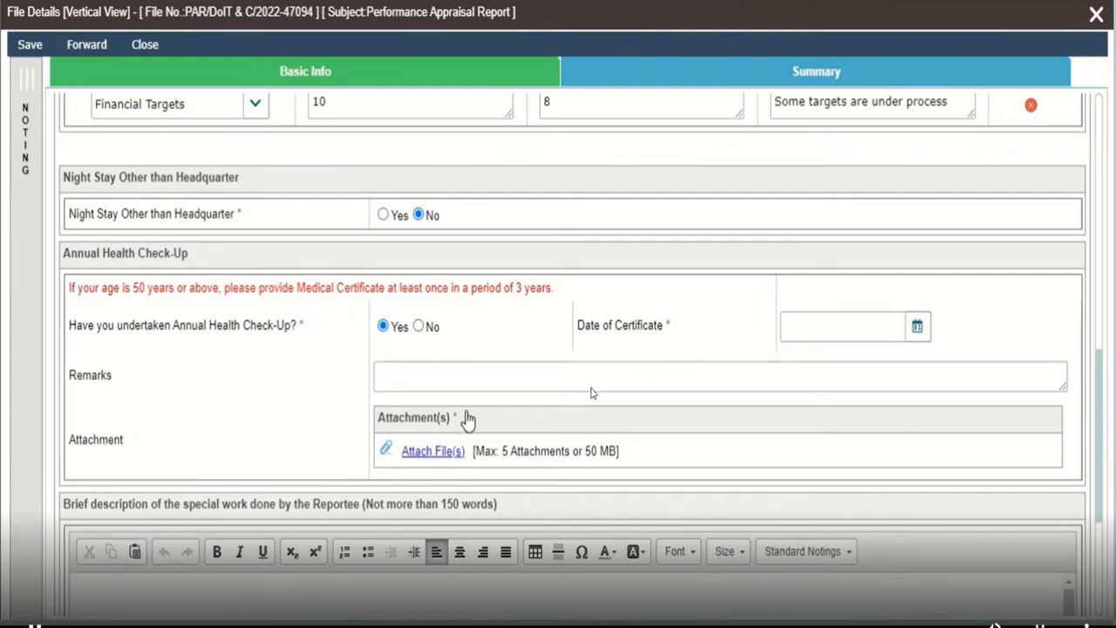
pyautogui.moveTo(466, 419); pyautogui.dragTo(403, 412)
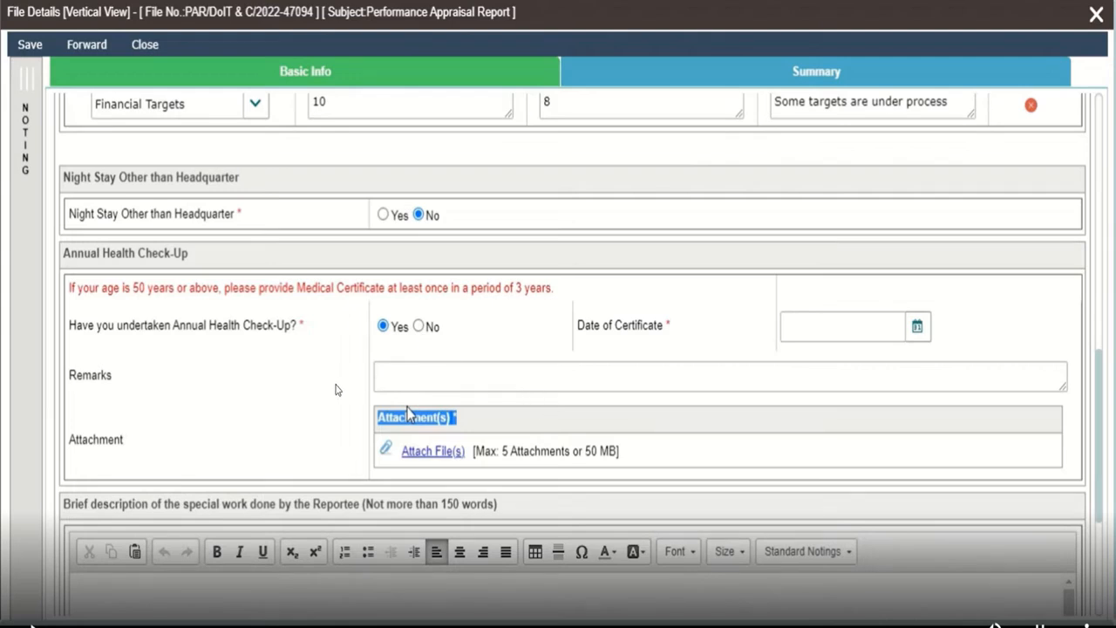
pyautogui.click(483, 348)
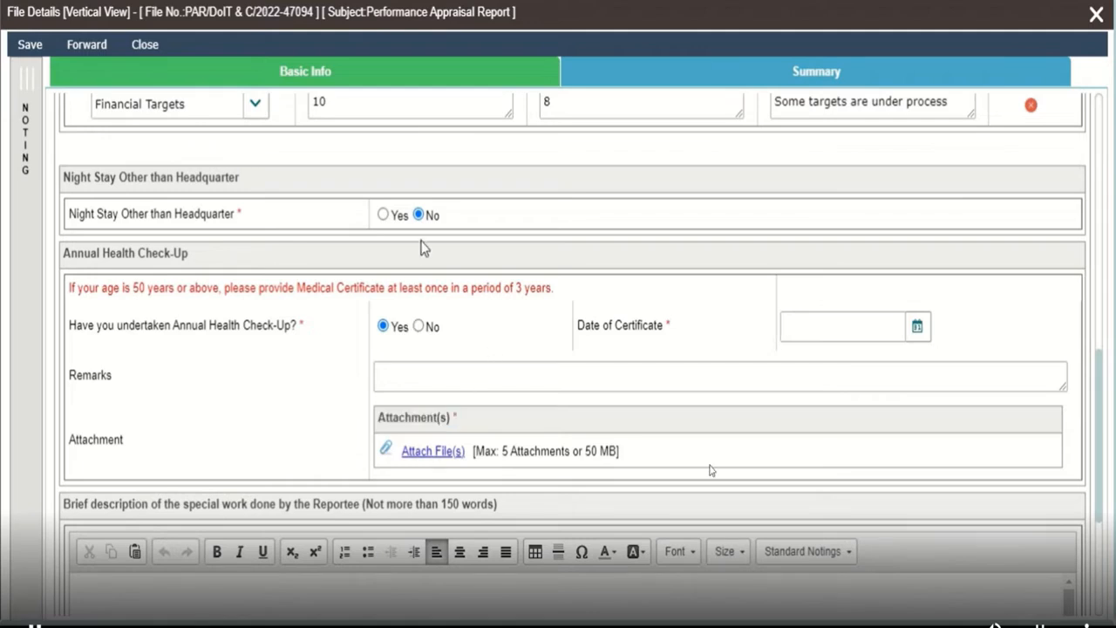
pyautogui.click(419, 326)
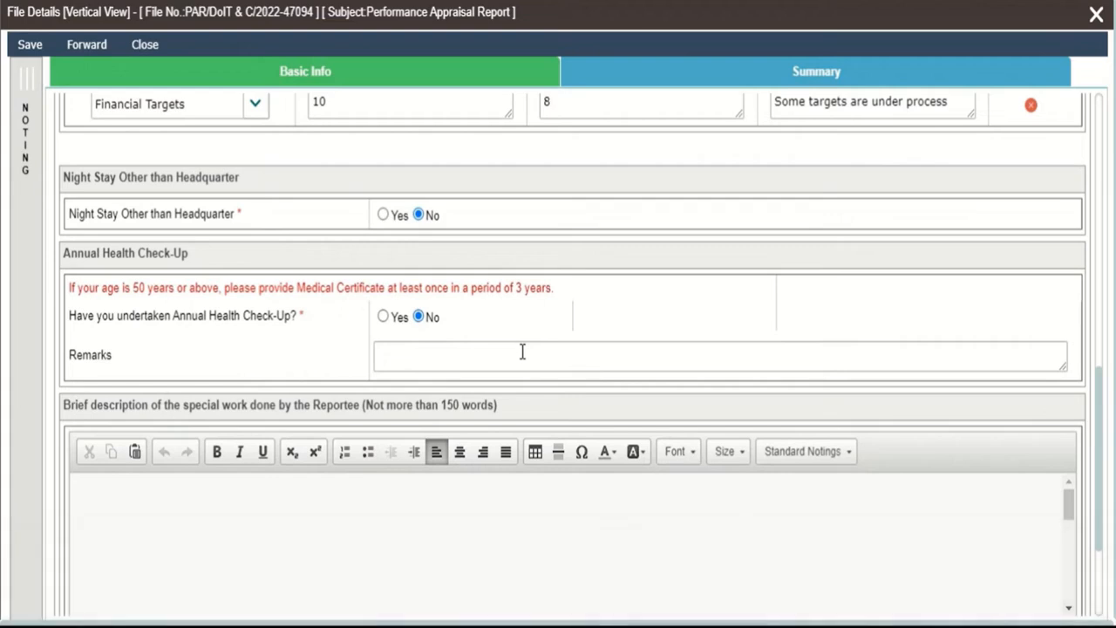
# Type 'Work under Rajkaj Project.... Maximum 150 words.' in the Brief description editor.
pyautogui.scroll(-3, 523, 352)
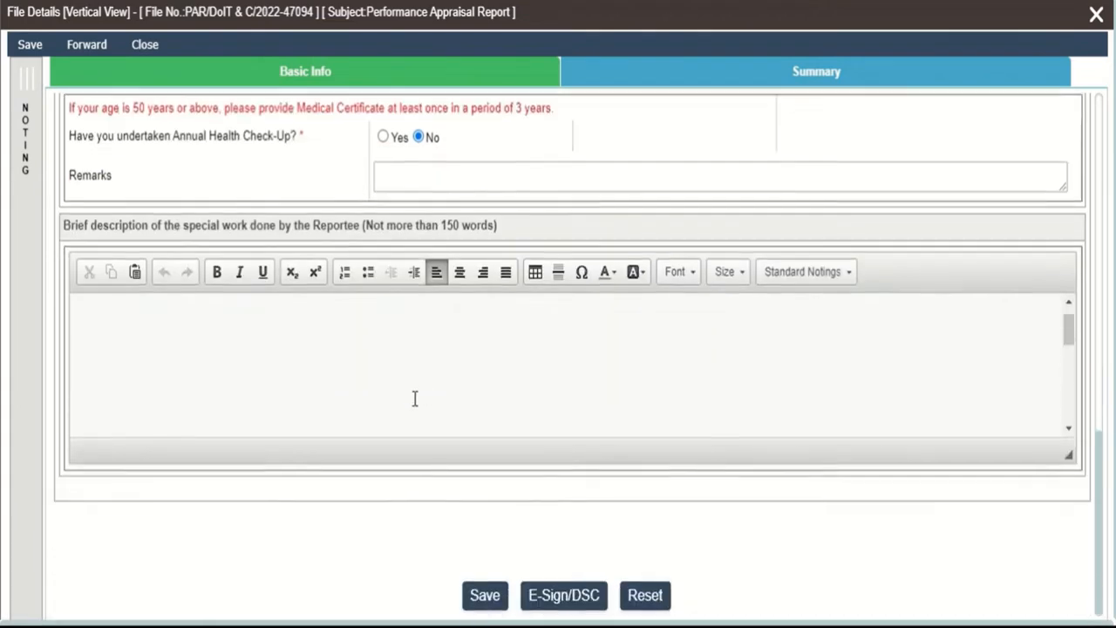
pyautogui.click(608, 384)
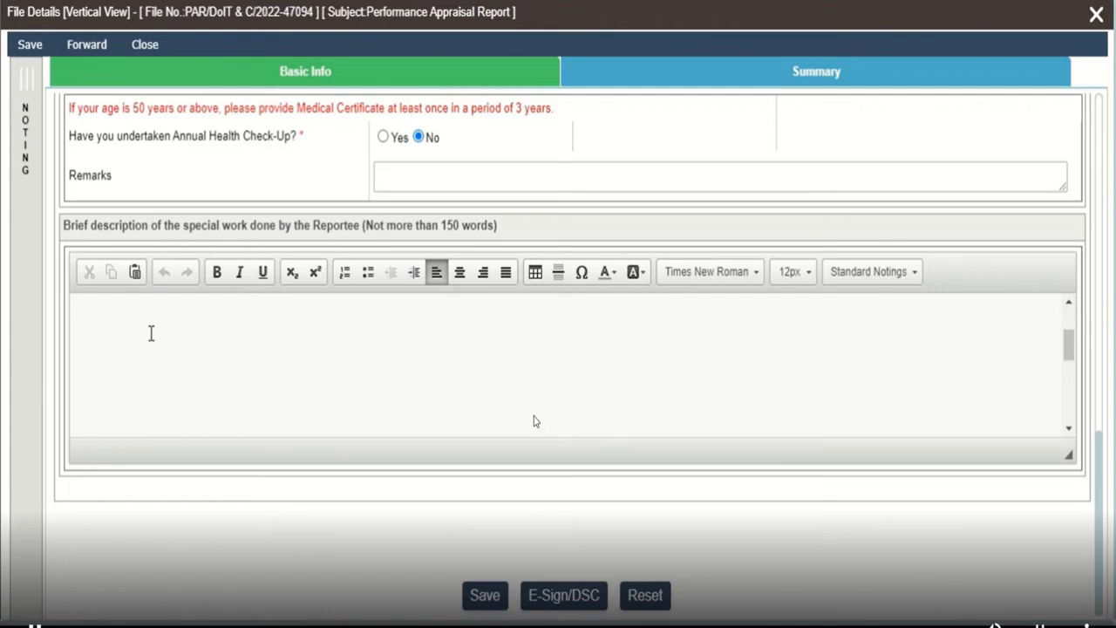
pyautogui.scroll(3, 150, 333)
pyautogui.write('Wo')
pyautogui.press('BackSpace')
pyautogui.write('Wo')
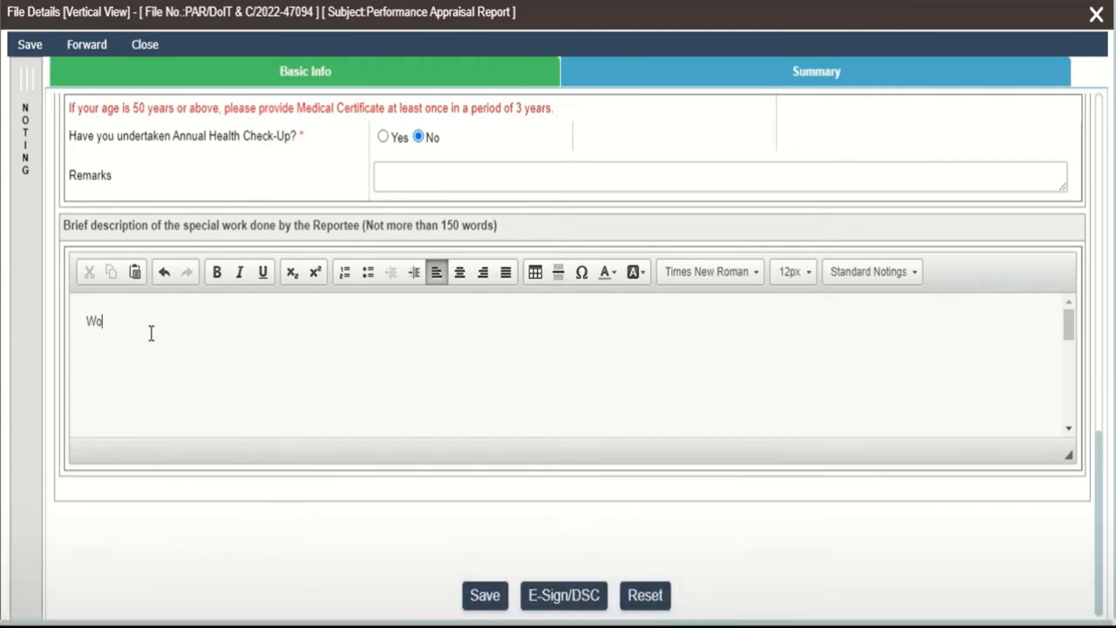
pyautogui.write('r')
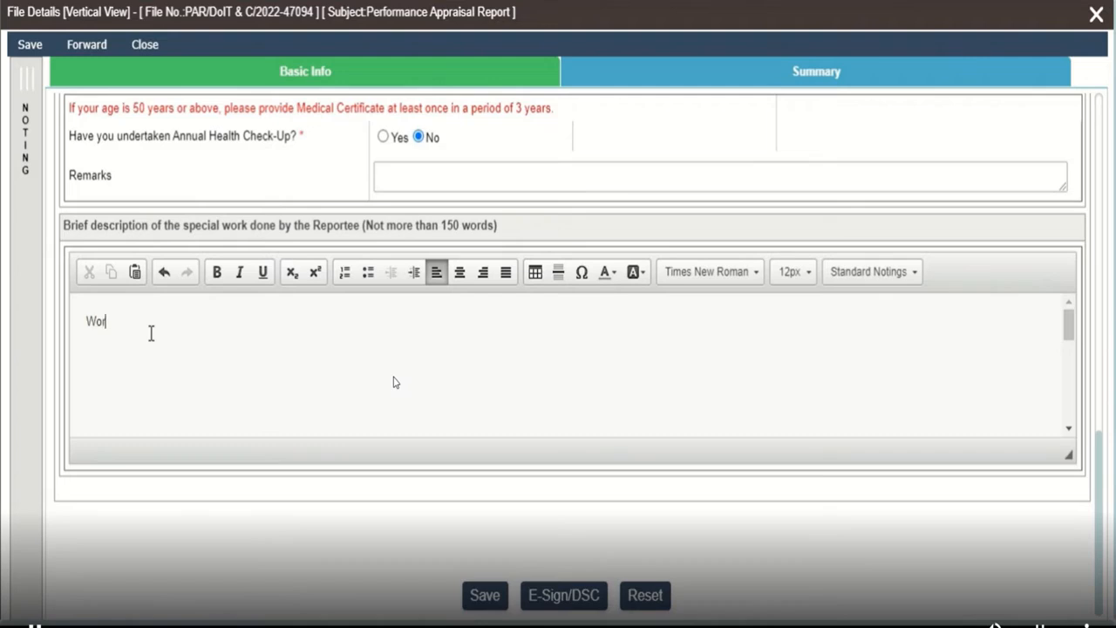
pyautogui.write('k under ')
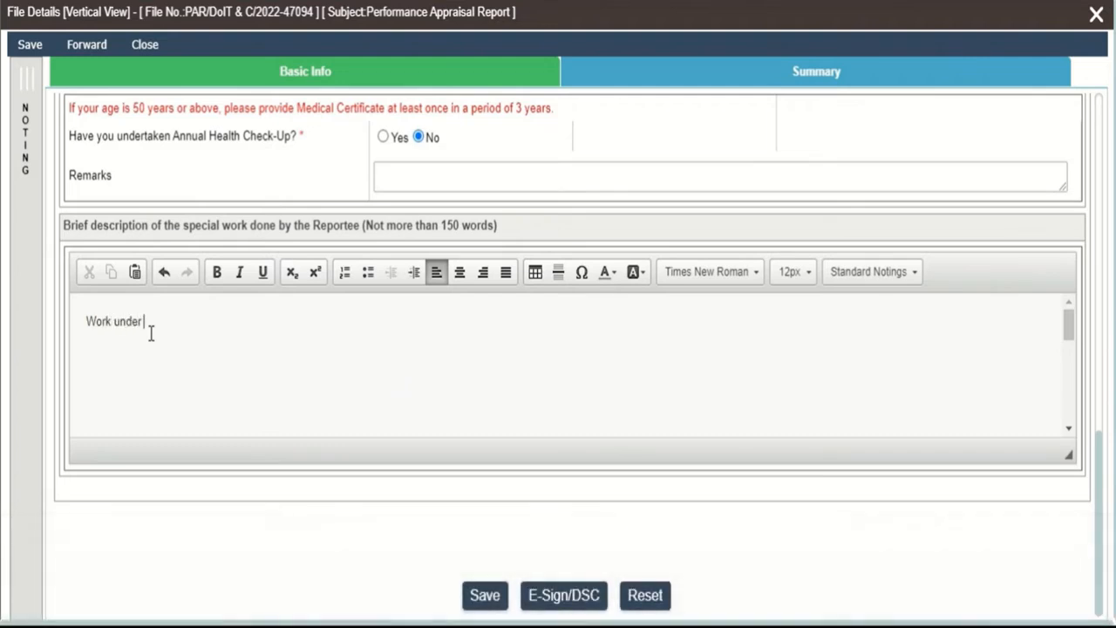
pyautogui.write('RAaj')
pyautogui.press('BackSpace')
pyautogui.press('BackSpace')
pyautogui.press('BackSpace')
pyautogui.write('ajkaj Project. ')
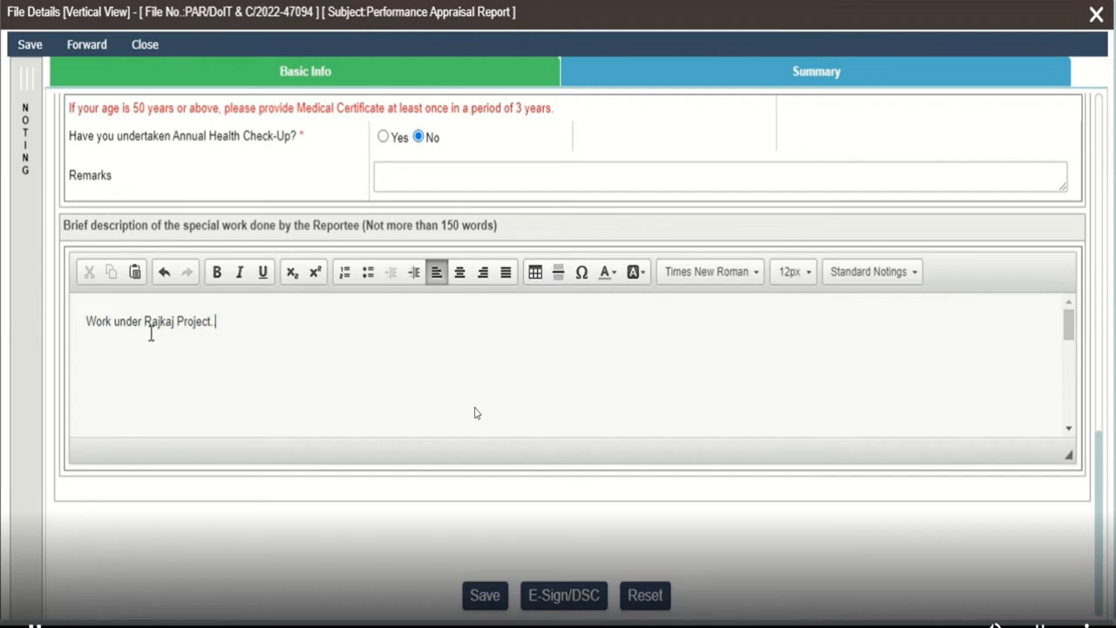
pyautogui.write('...')
pyautogui.write(' Mas')
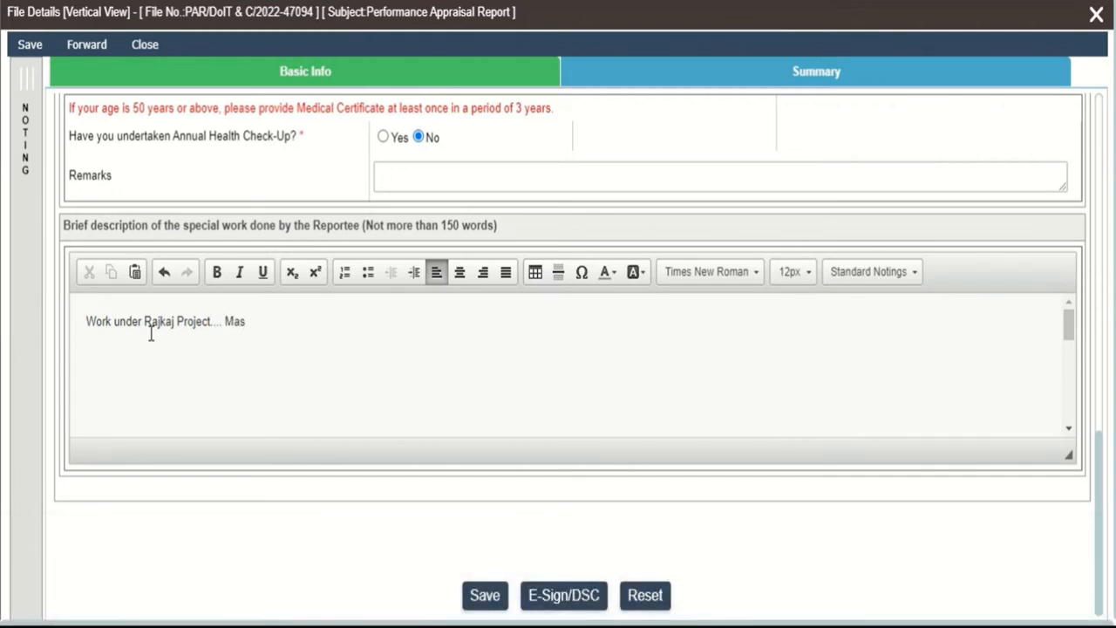
pyautogui.press('BackSpace')
pyautogui.write('ximum 150 words')
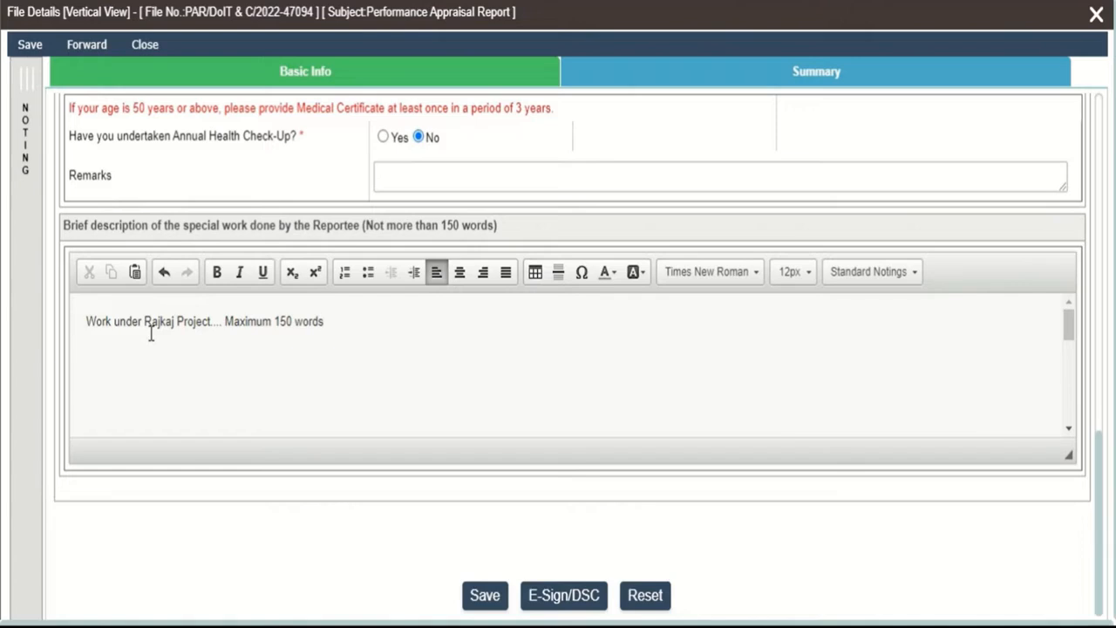
pyautogui.write('.')
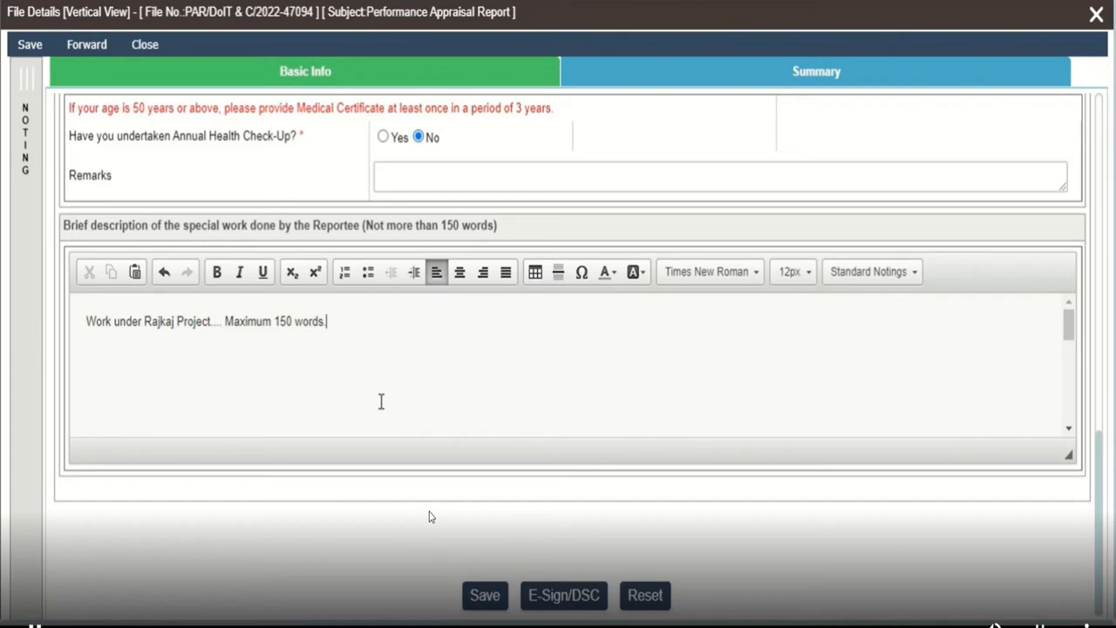
pyautogui.scroll(-2, 381, 401)
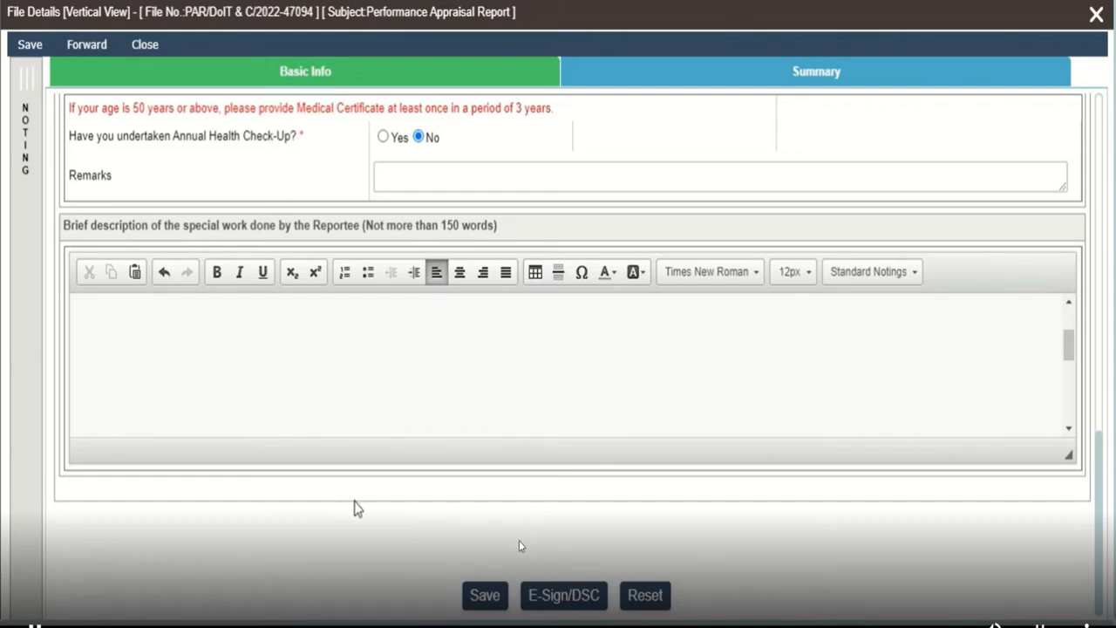
# Save the filled appraisal form and dismiss the saved-successfully notice.
pyautogui.click(485, 598)
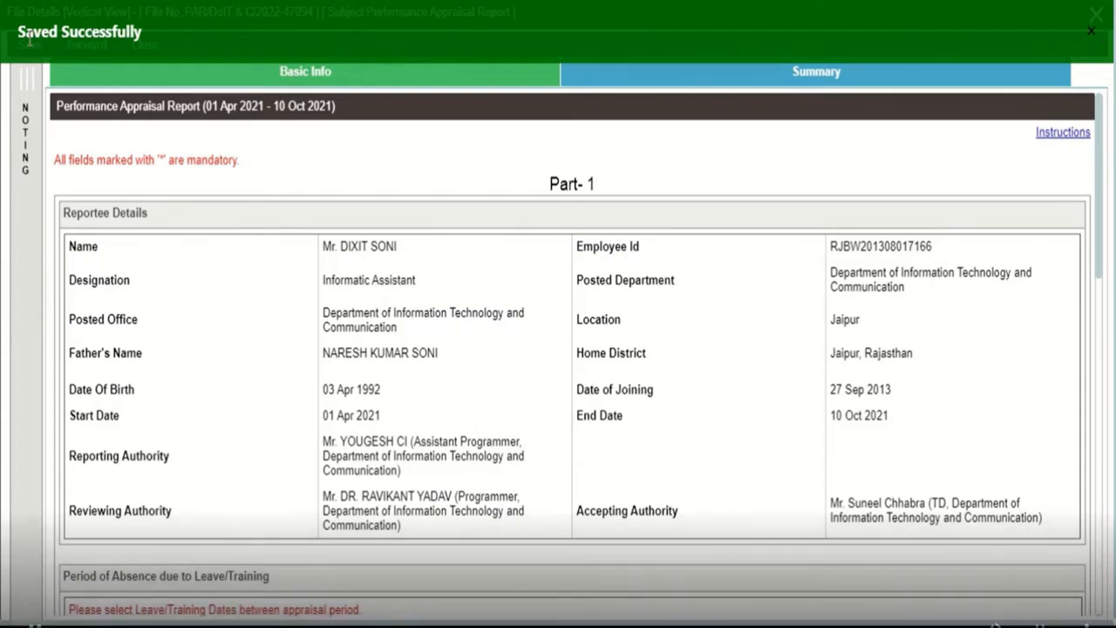
pyautogui.click(1092, 22)
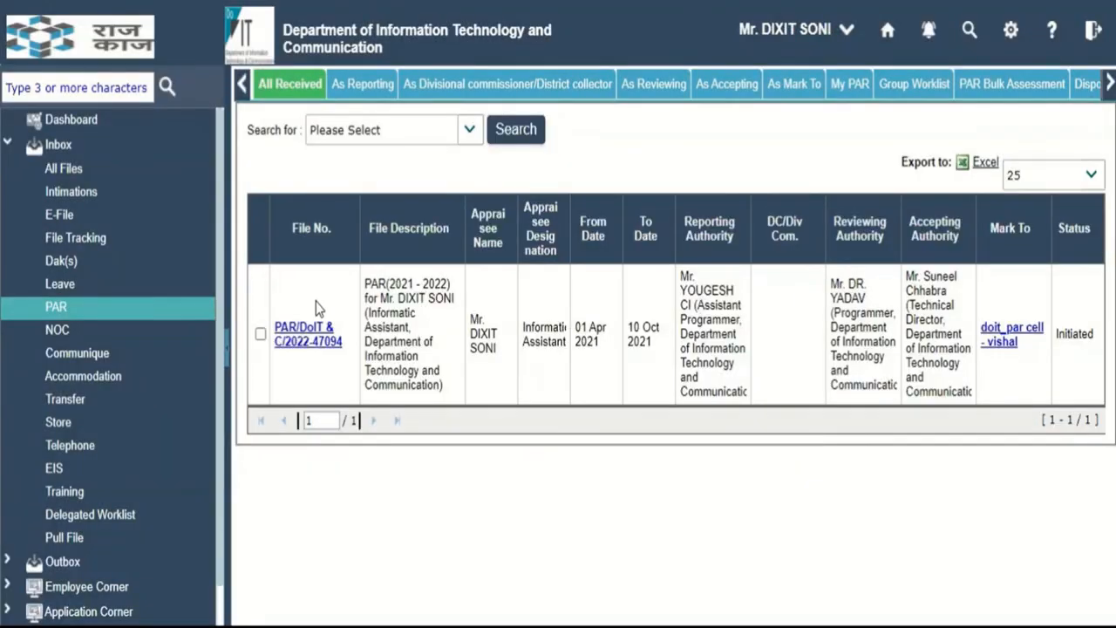
# Reopen the 2021–2022 PAR file and review its saved sections, including the special work description, down to the E-Sign/DSC button.
pyautogui.click(538, 373)
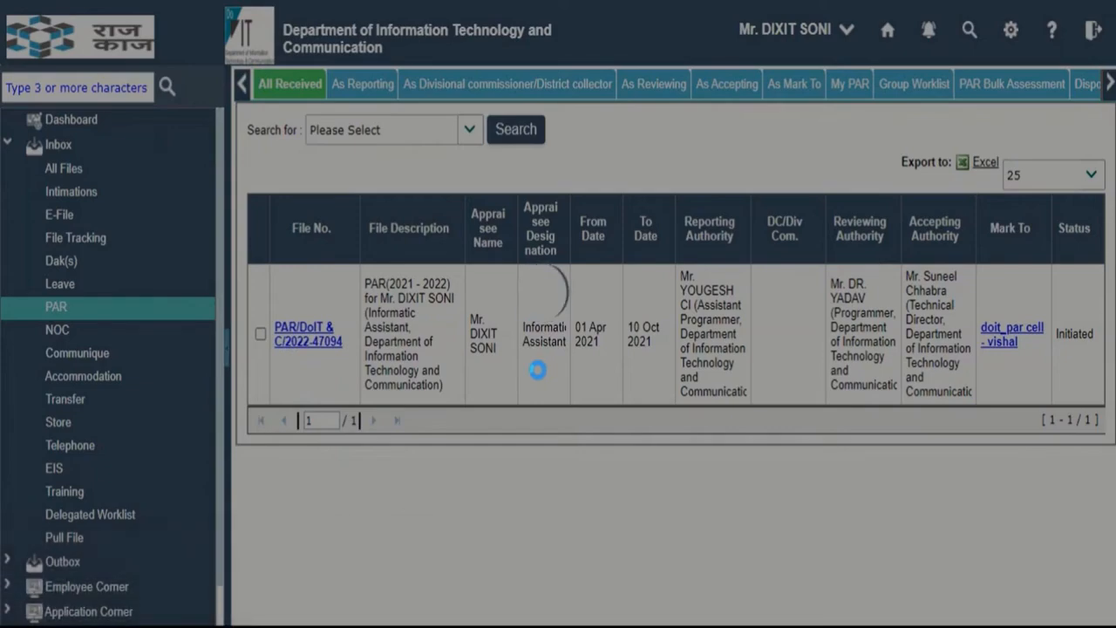
pyautogui.scroll(-5, 538, 372)
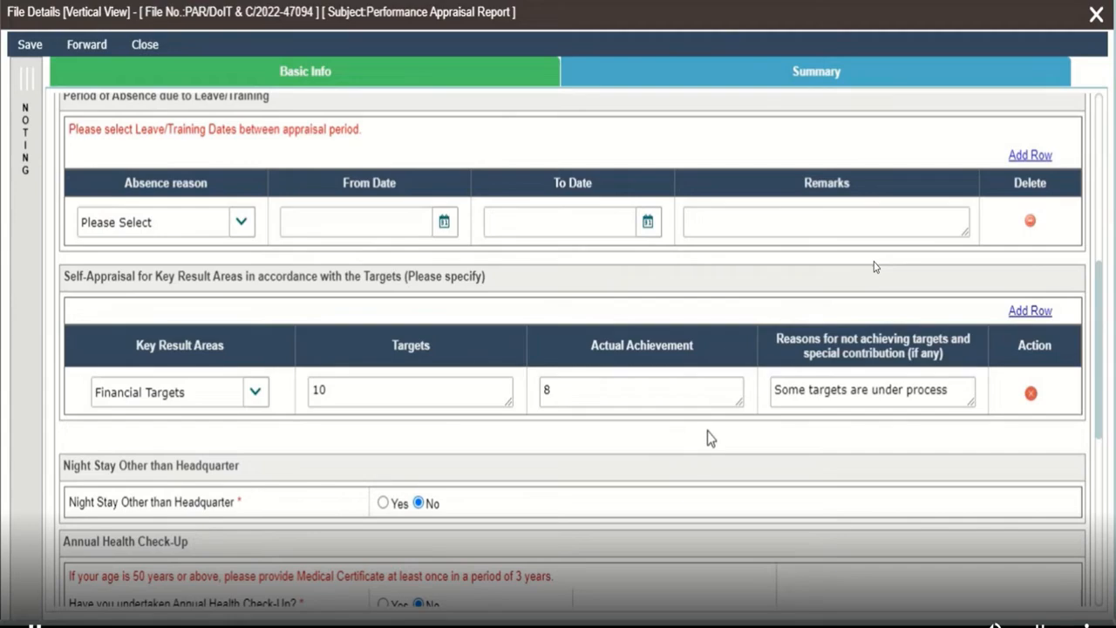
pyautogui.scroll(-4, 689, 438)
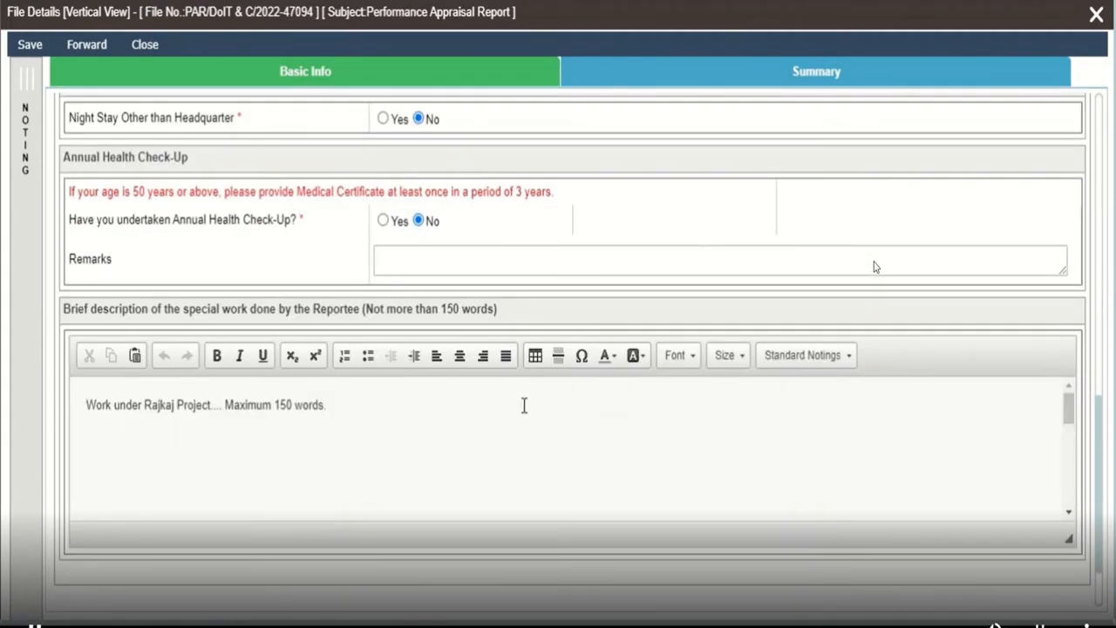
pyautogui.click(608, 404)
pyautogui.scroll(5, 635, 527)
pyautogui.scroll(4, 637, 520)
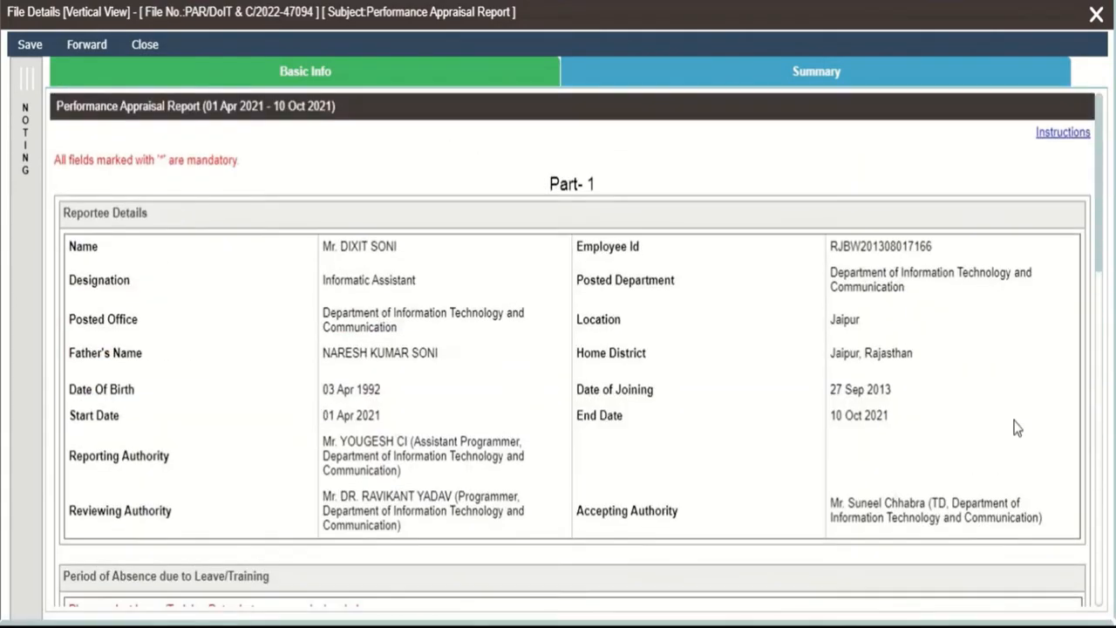
pyautogui.scroll(-1, 1105, 315)
pyautogui.scroll(-10, 1106, 316)
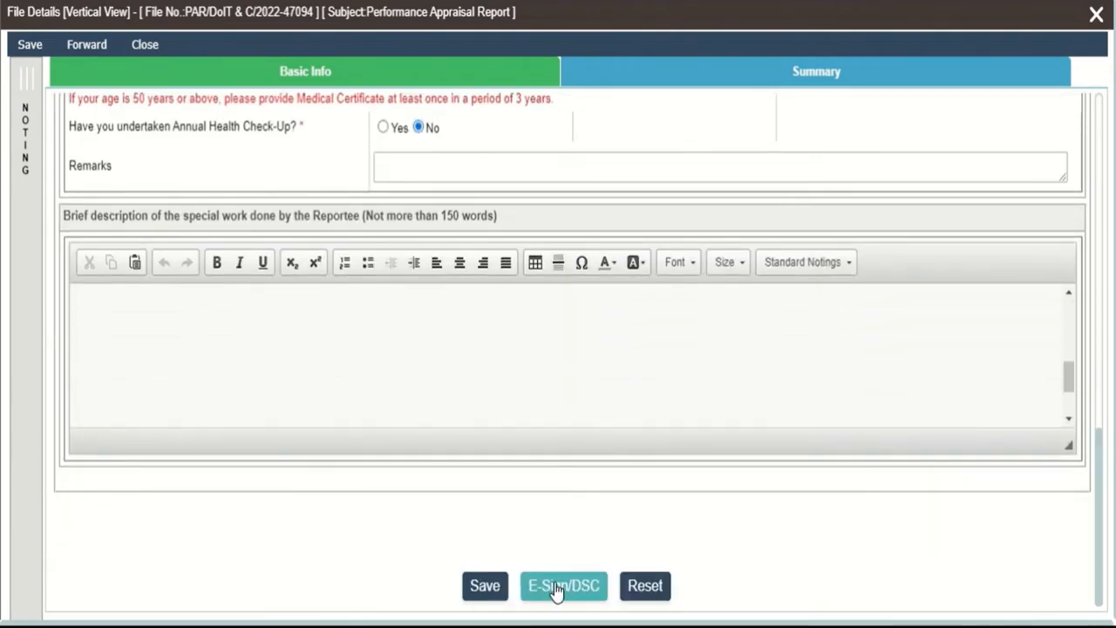
# Choose E-Sign/DSC and accept that the eSigned PAR can no longer be edited.
pyautogui.click(558, 589)
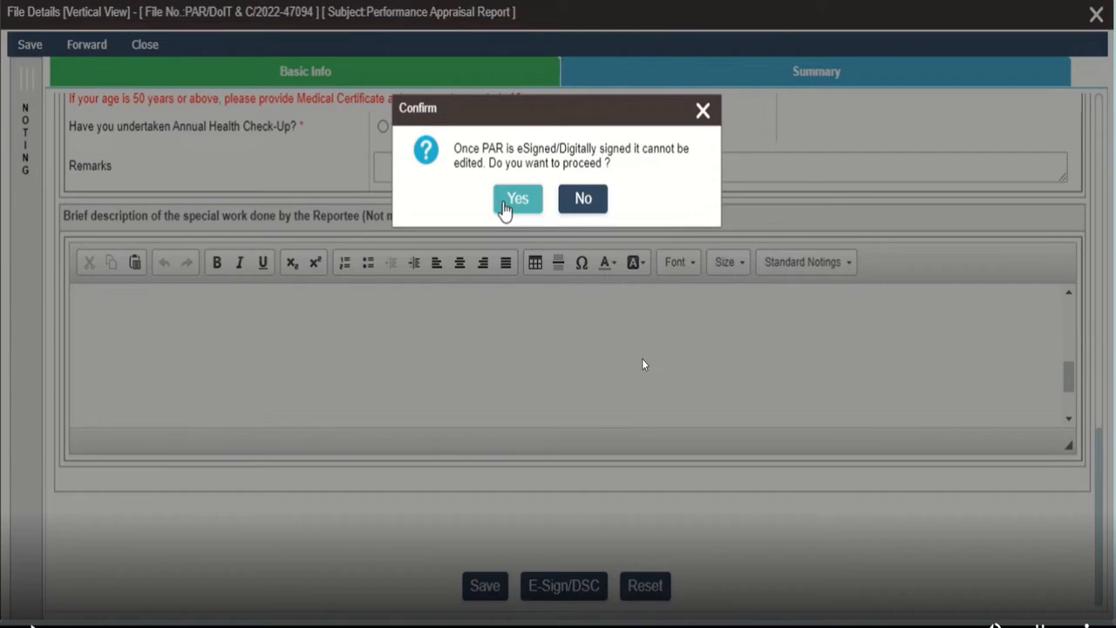
pyautogui.click(515, 200)
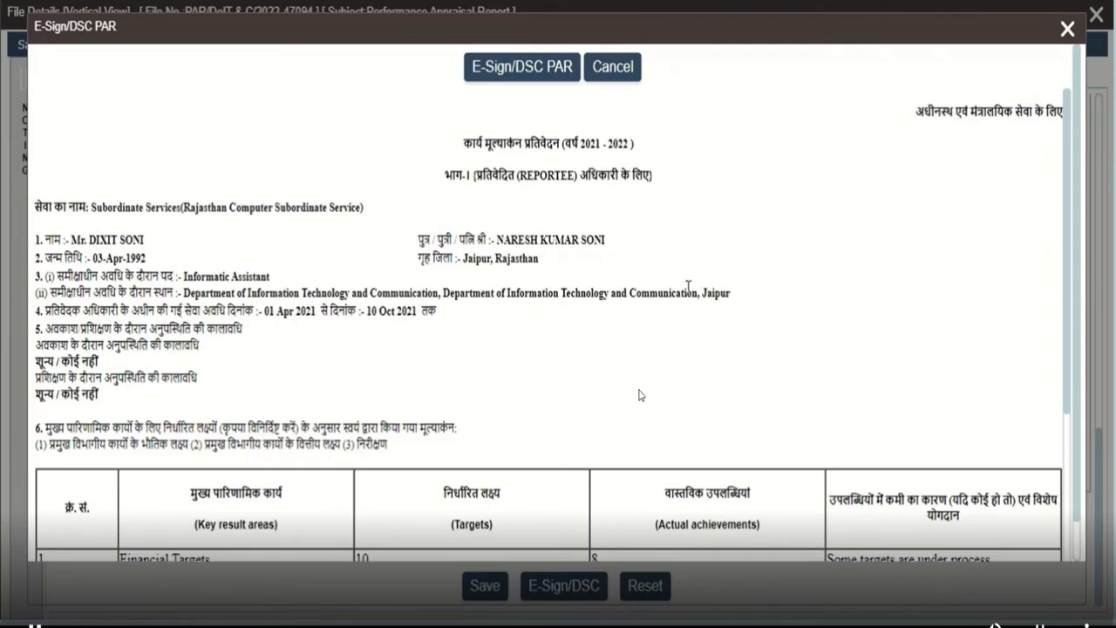
# Read the previewed PAR down to the signature block, checking Financial Targets 10 and achievement 8.
pyautogui.scroll(-1, 639, 395)
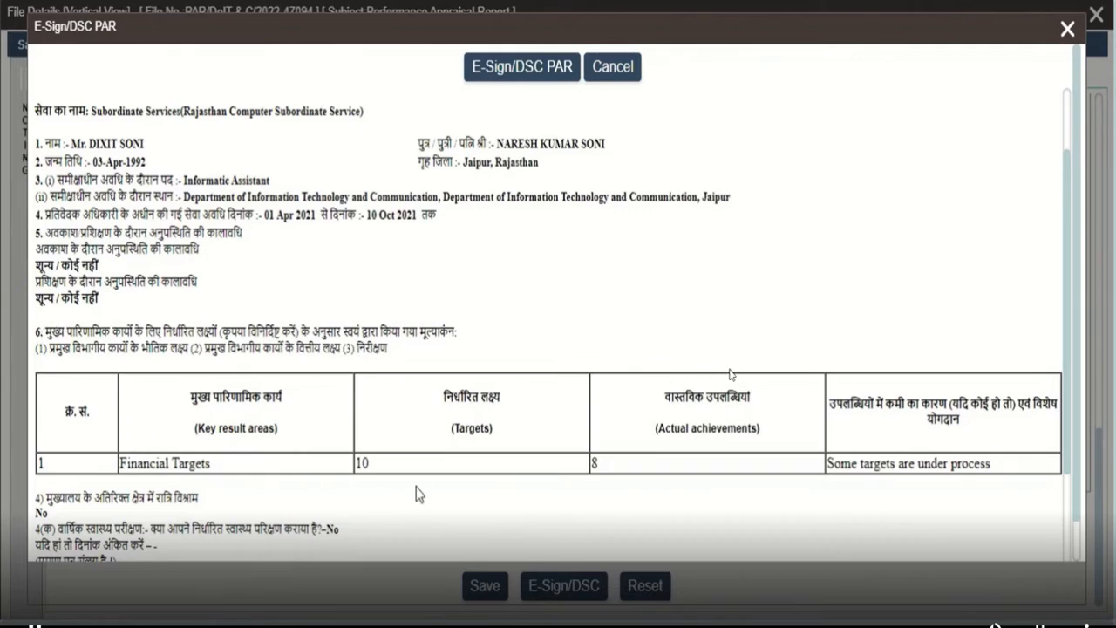
pyautogui.scroll(-1, 889, 472)
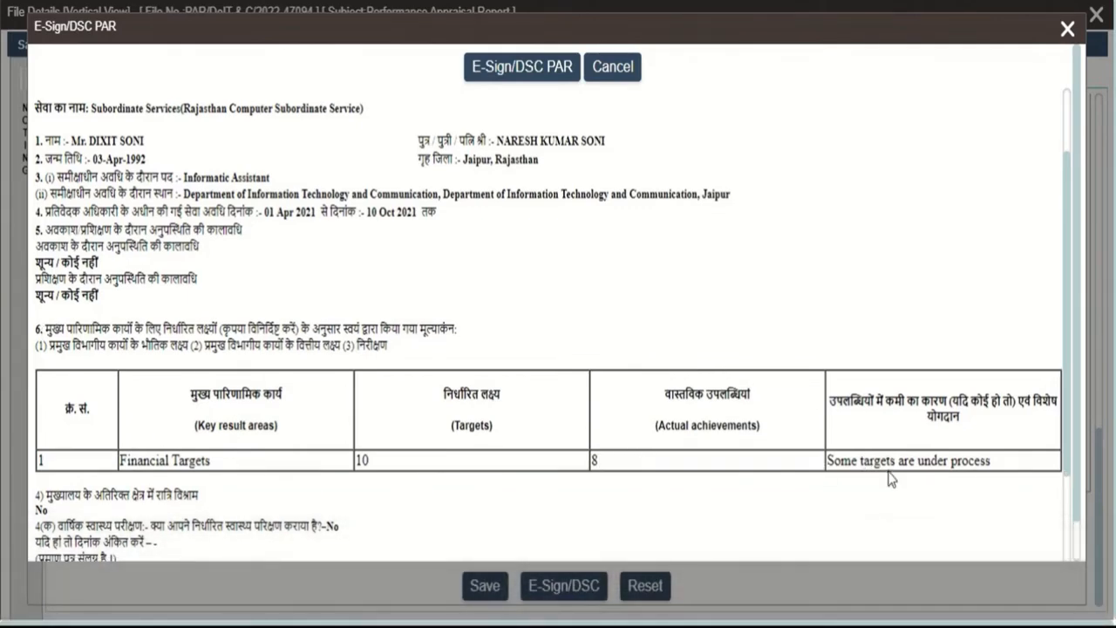
pyautogui.scroll(-3, 889, 477)
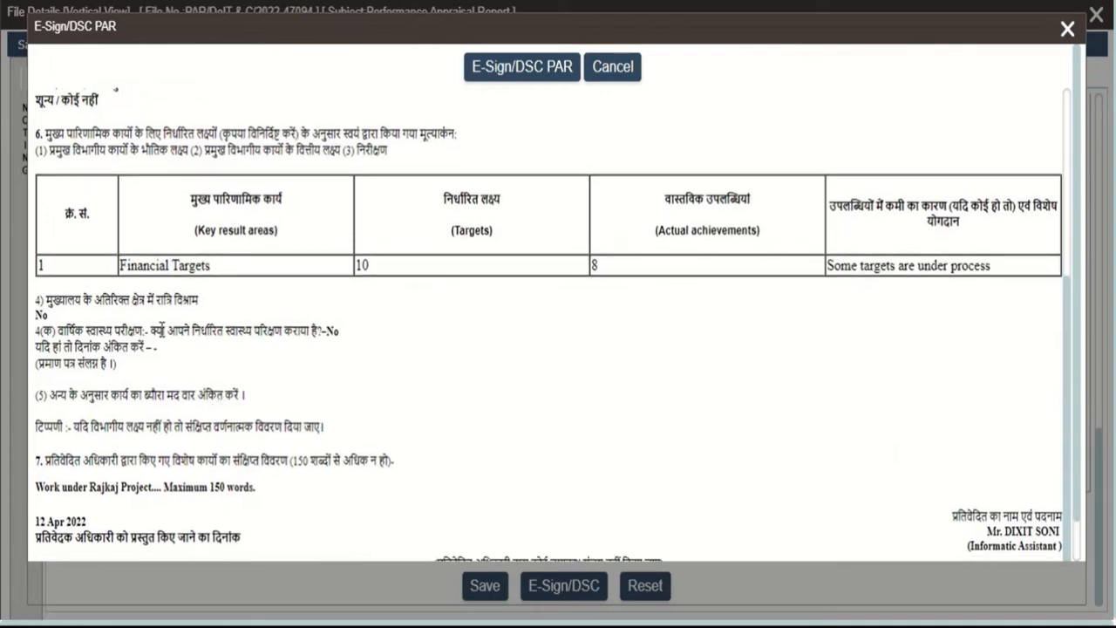
pyautogui.scroll(-1, 968, 516)
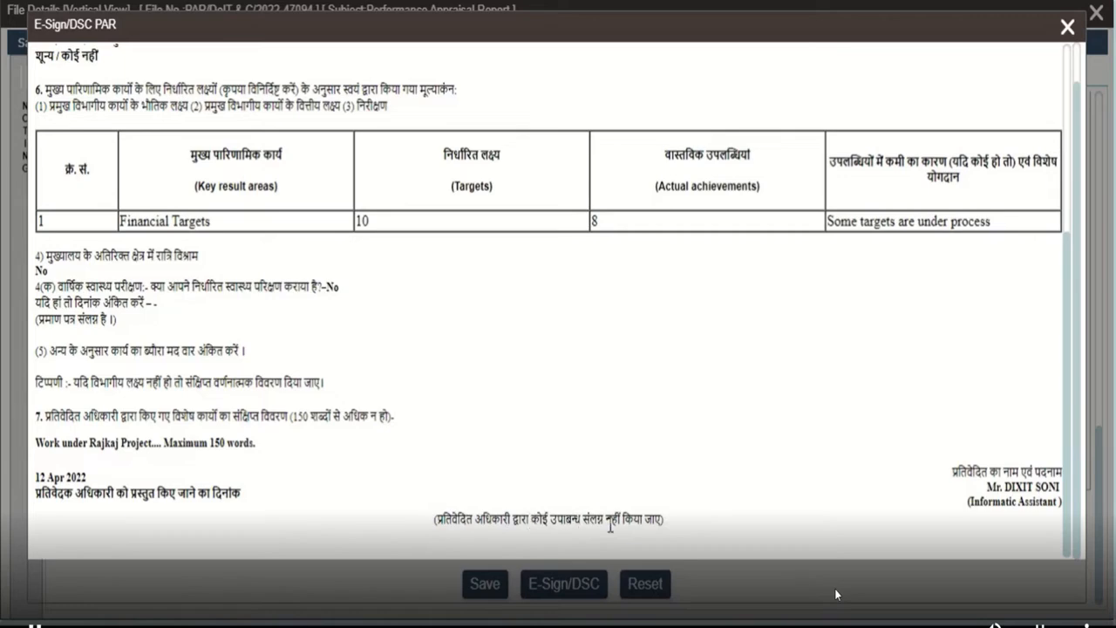
pyautogui.scroll(4, 505, 399)
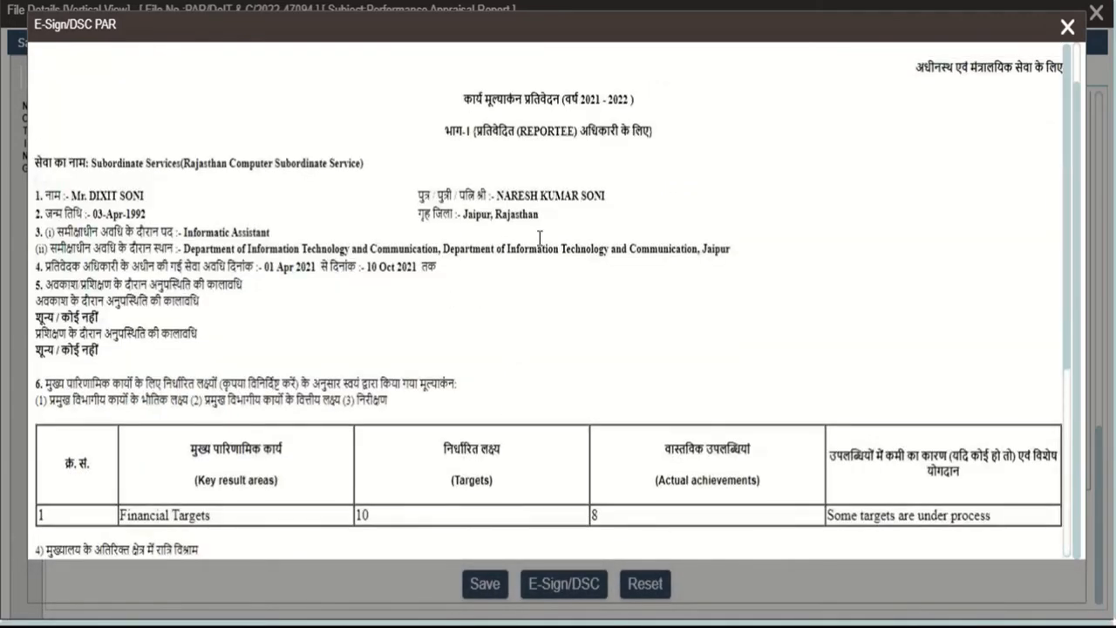
pyautogui.scroll(1, 537, 276)
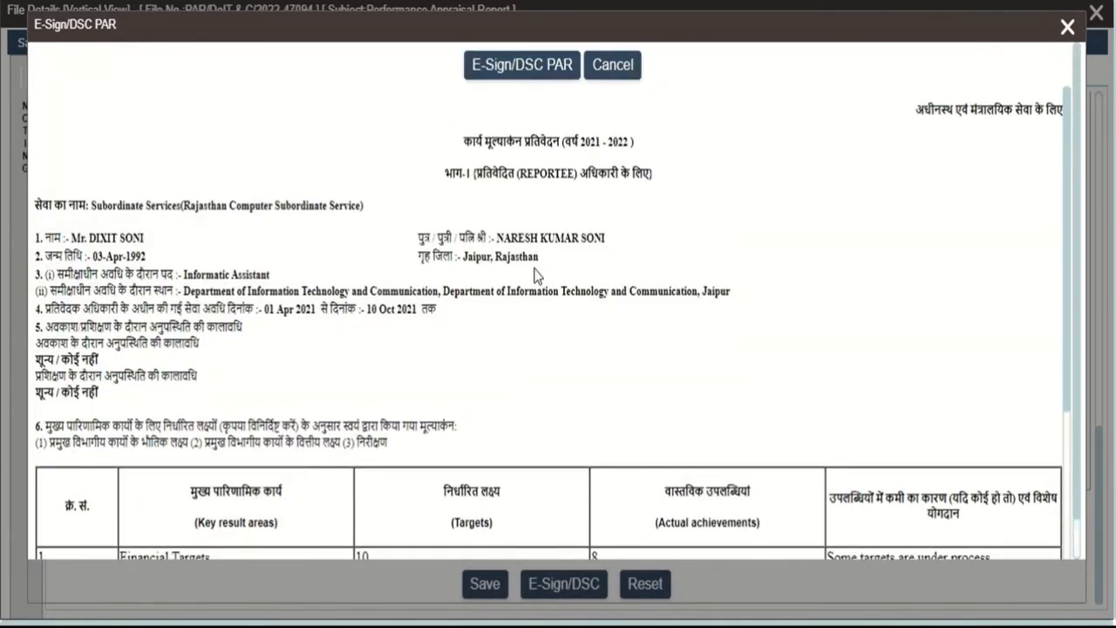
# Sign the PAR with Aadhaar eSign, entering the Aadhaar number, then submitting the received OTP.
pyautogui.click(539, 75)
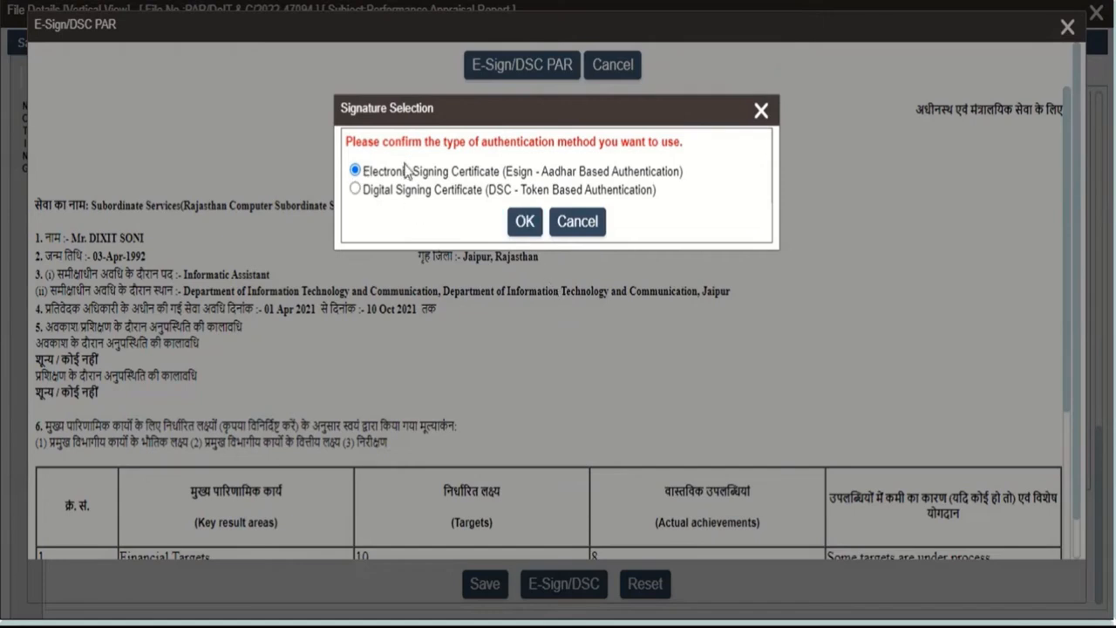
pyautogui.click(523, 223)
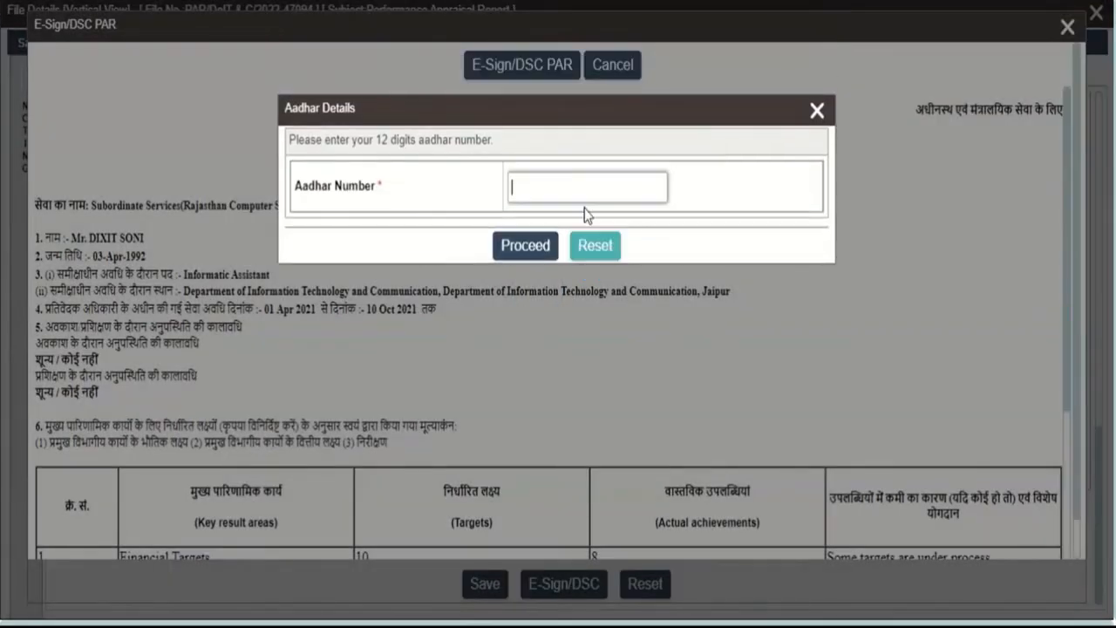
pyautogui.click(578, 187)
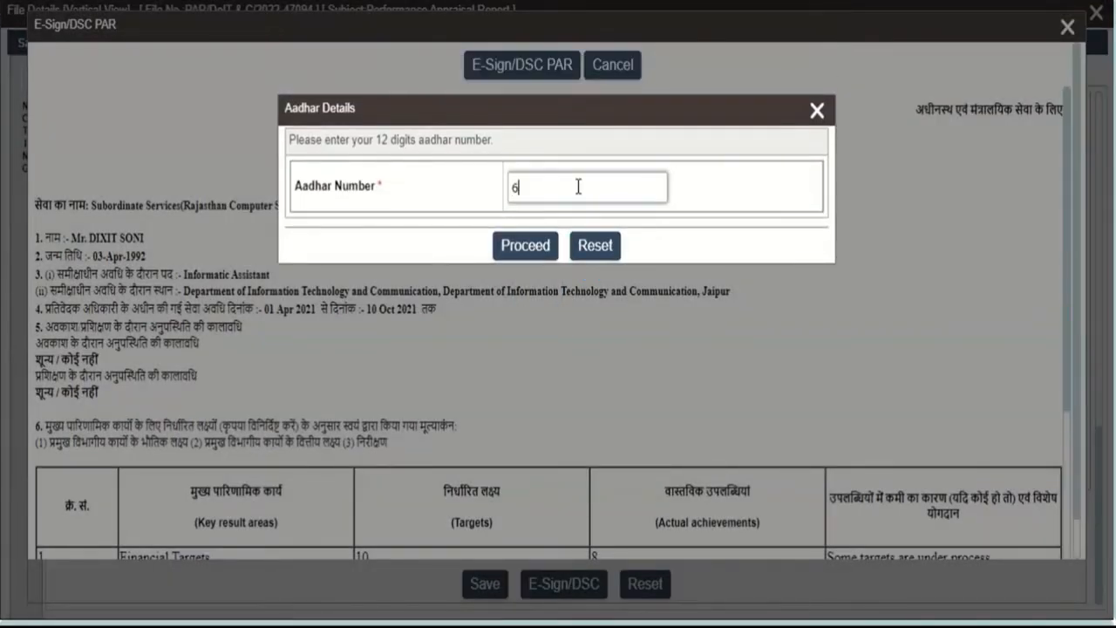
pyautogui.click(529, 245)
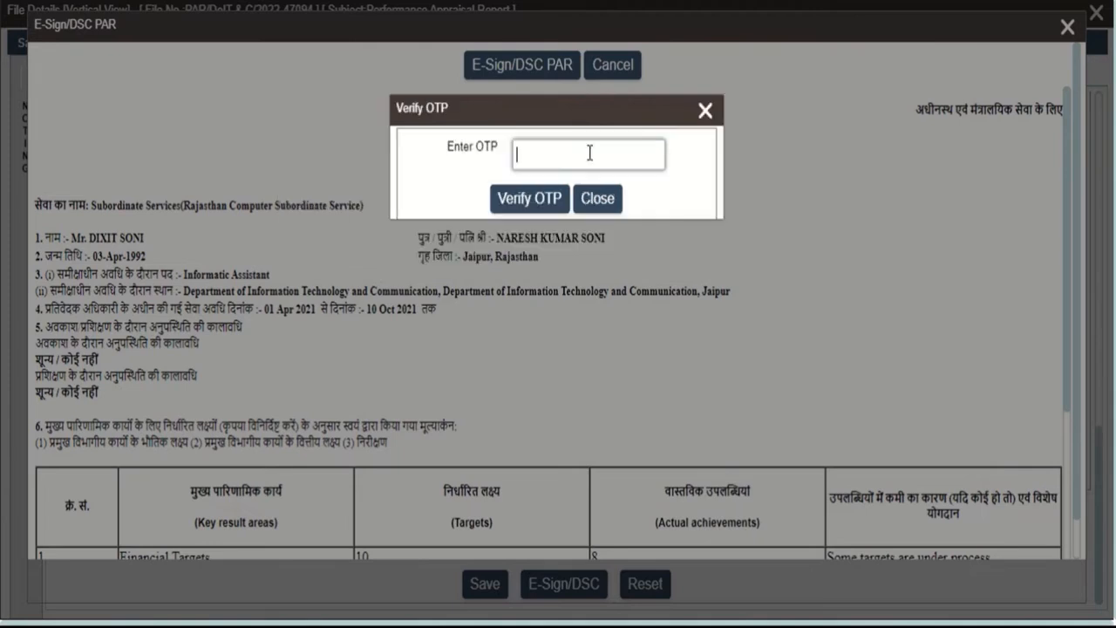
pyautogui.click(531, 209)
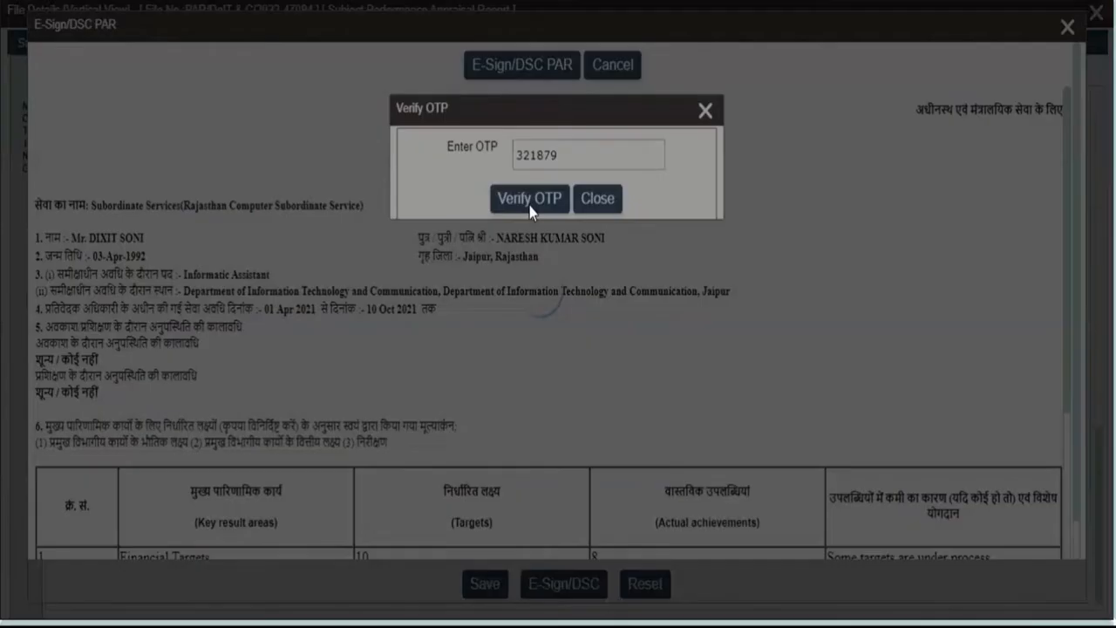
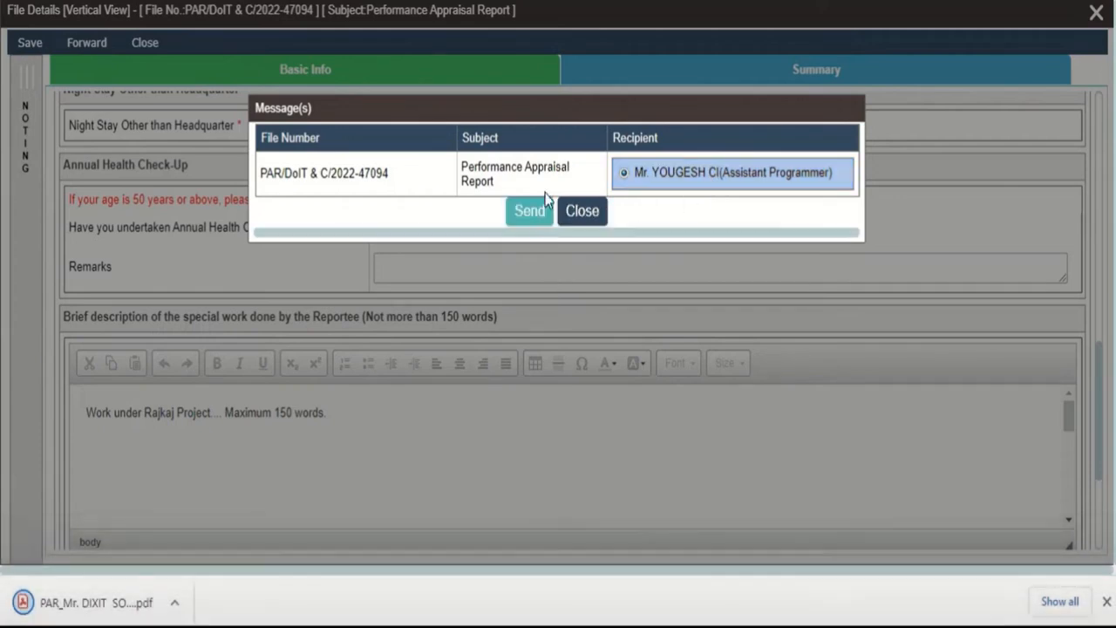
# Send the PAR file to the Assistant Programmer reporting authority from the Message(s) dialog.
pyautogui.click(540, 200)
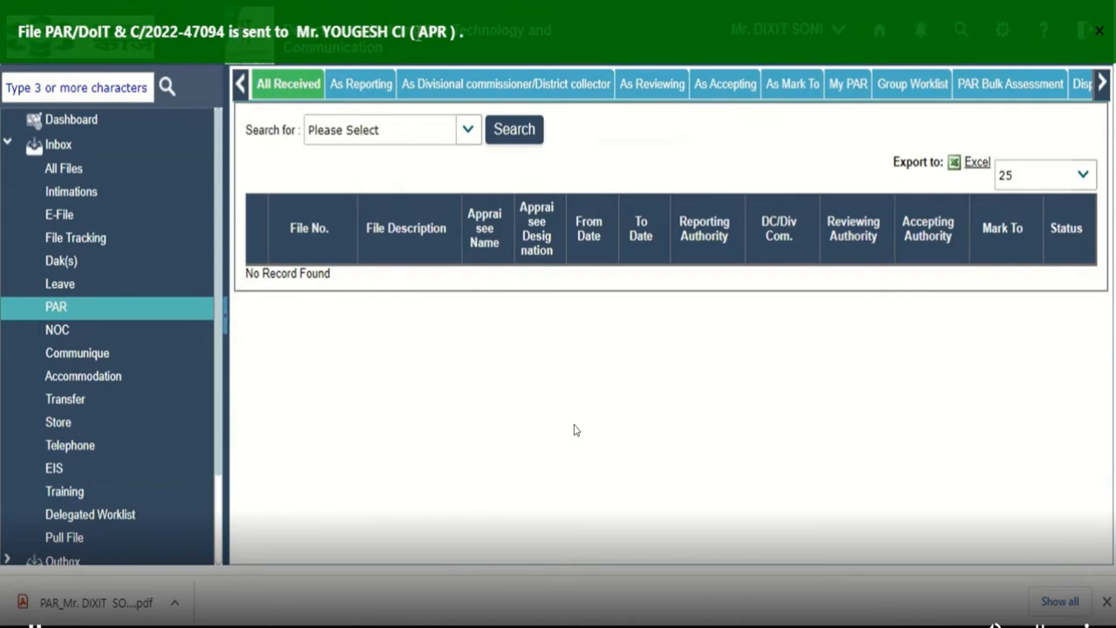
pyautogui.click(118, 601)
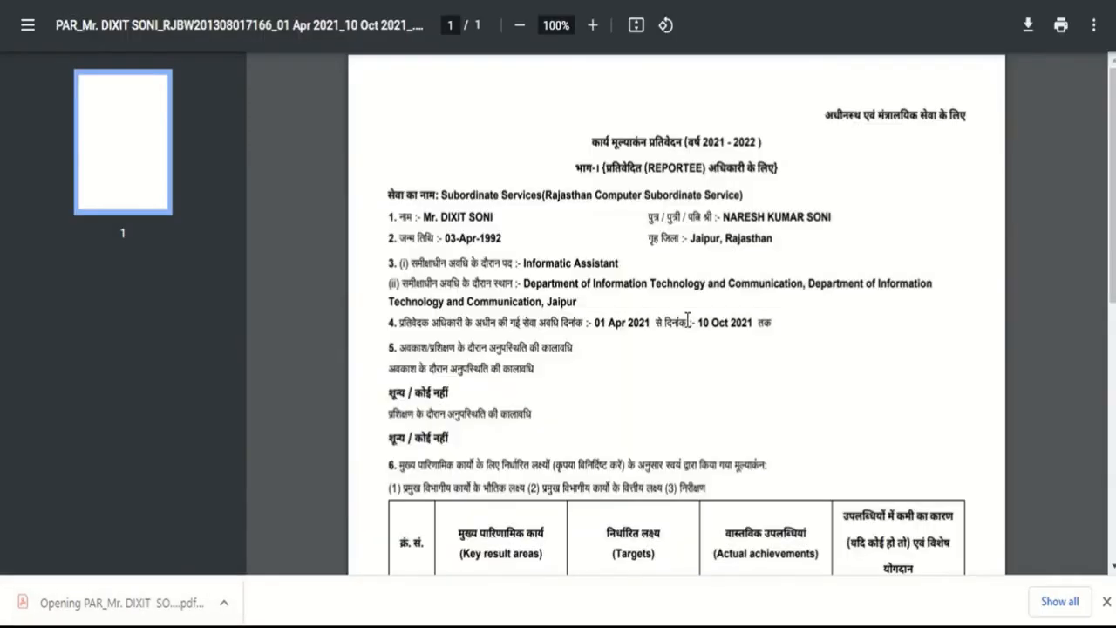
pyautogui.scroll(-1, 709, 307)
pyautogui.scroll(-6, 709, 312)
pyautogui.scroll(6, 708, 312)
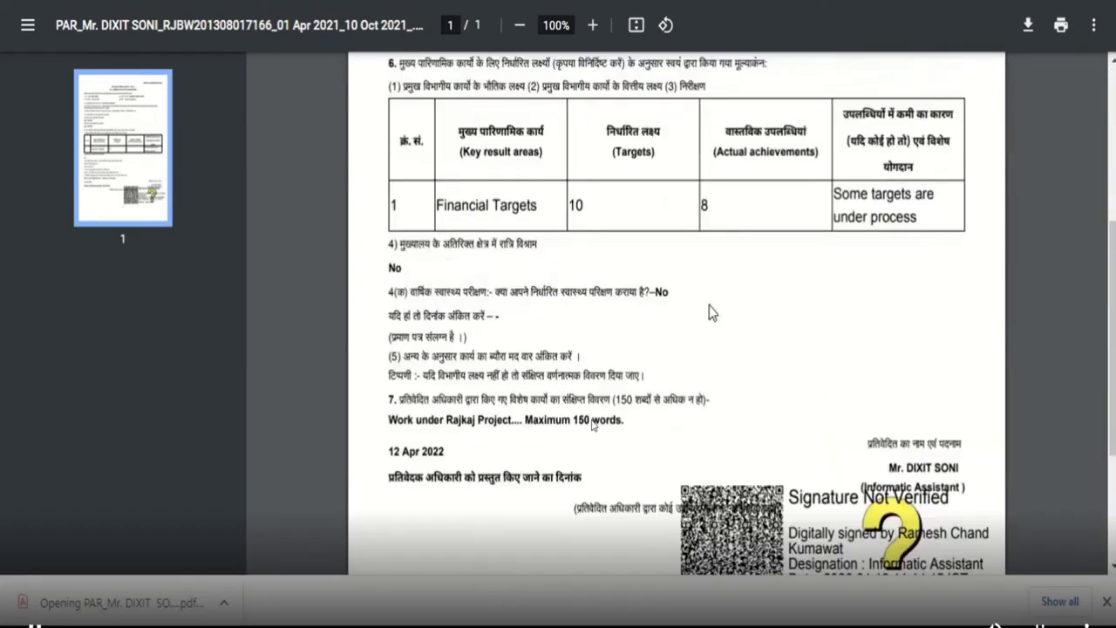
pyautogui.scroll(3, 652, 423)
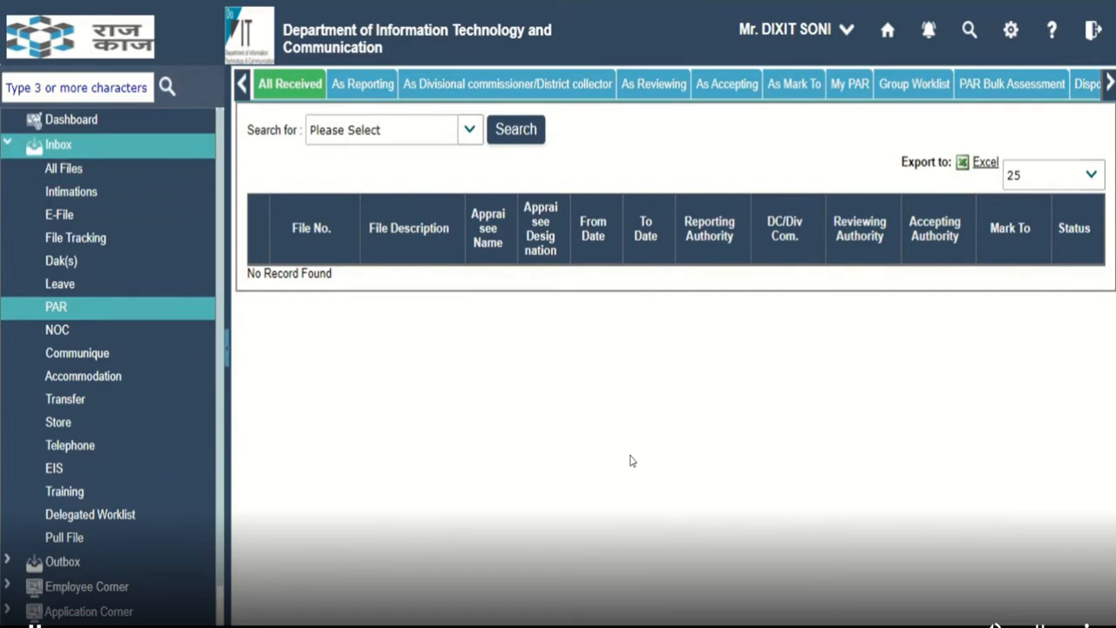
# Generate the Track PAR report under Employee Corner > PAR, listing both appraisal periods.
pyautogui.click(31, 144)
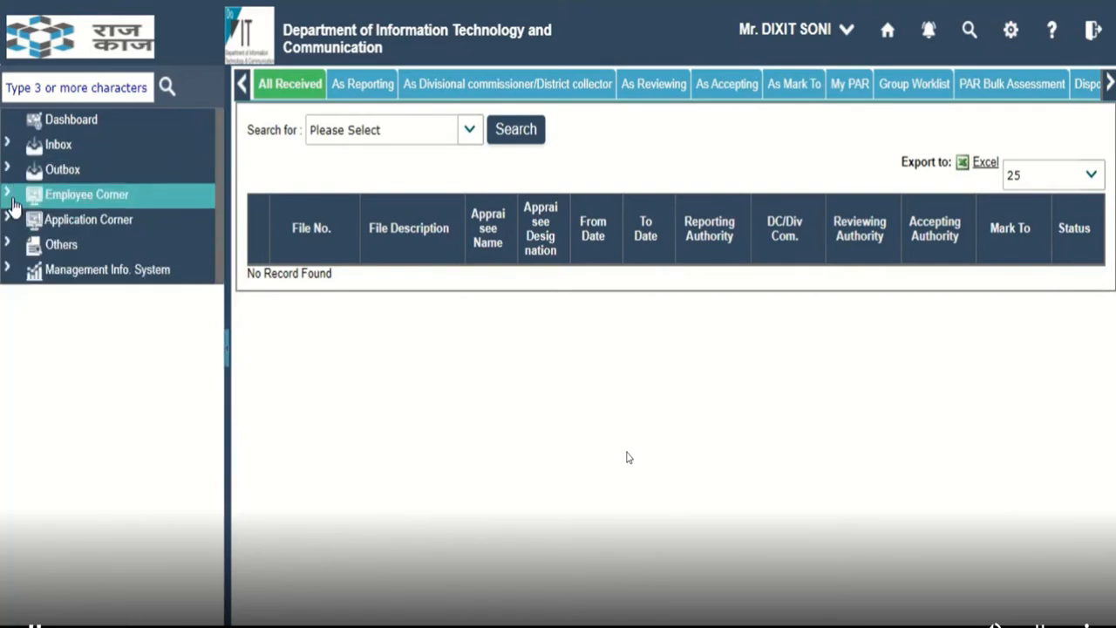
pyautogui.click(9, 203)
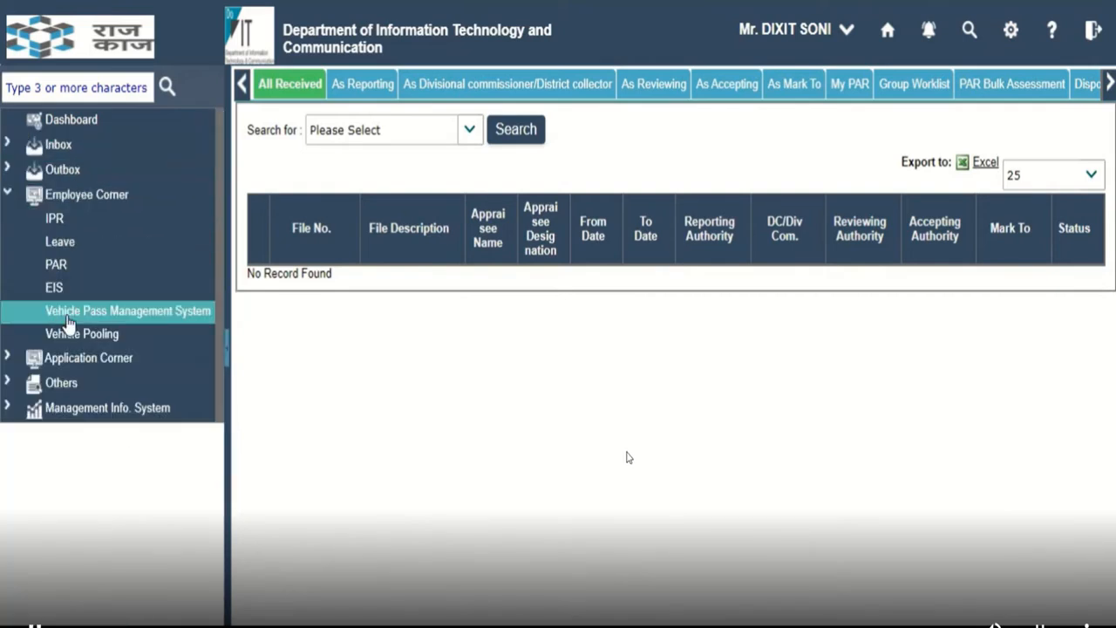
pyautogui.click(52, 272)
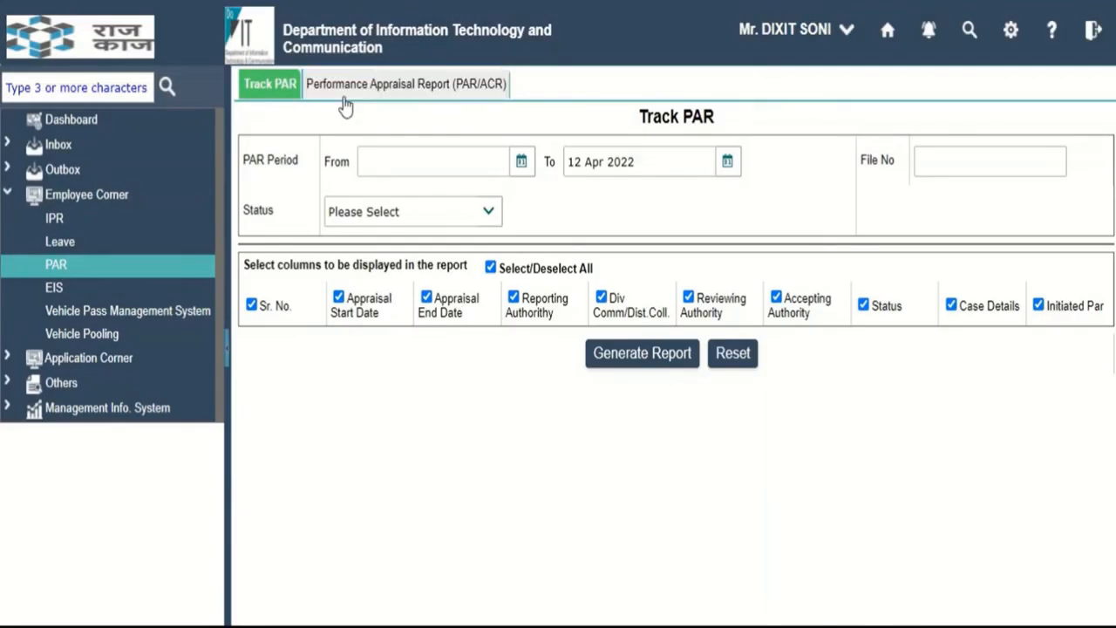
pyautogui.click(279, 84)
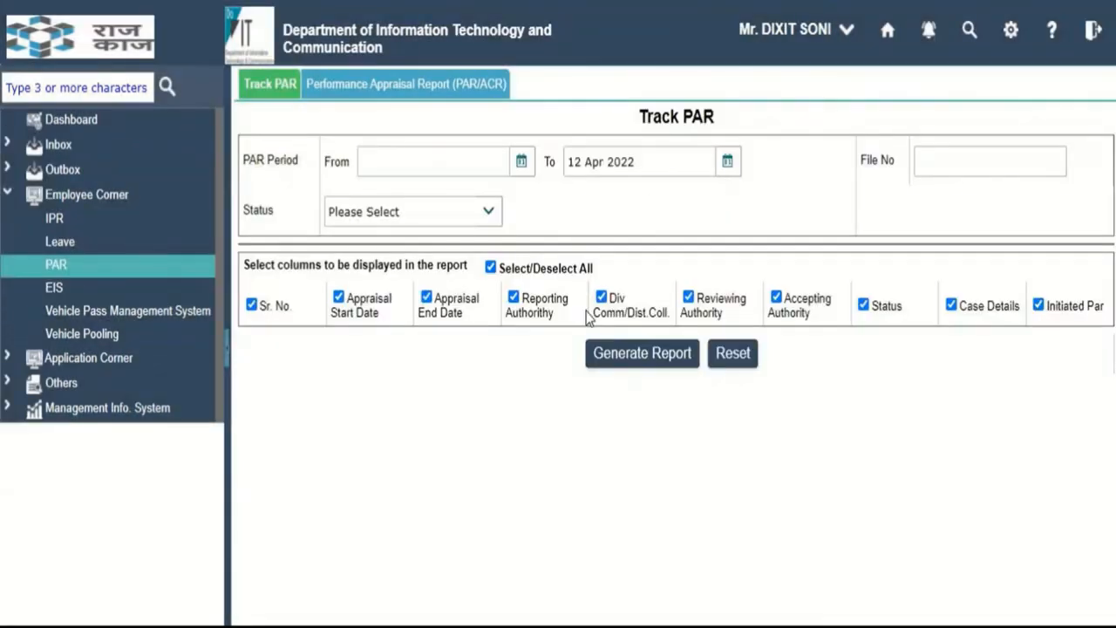
pyautogui.click(642, 356)
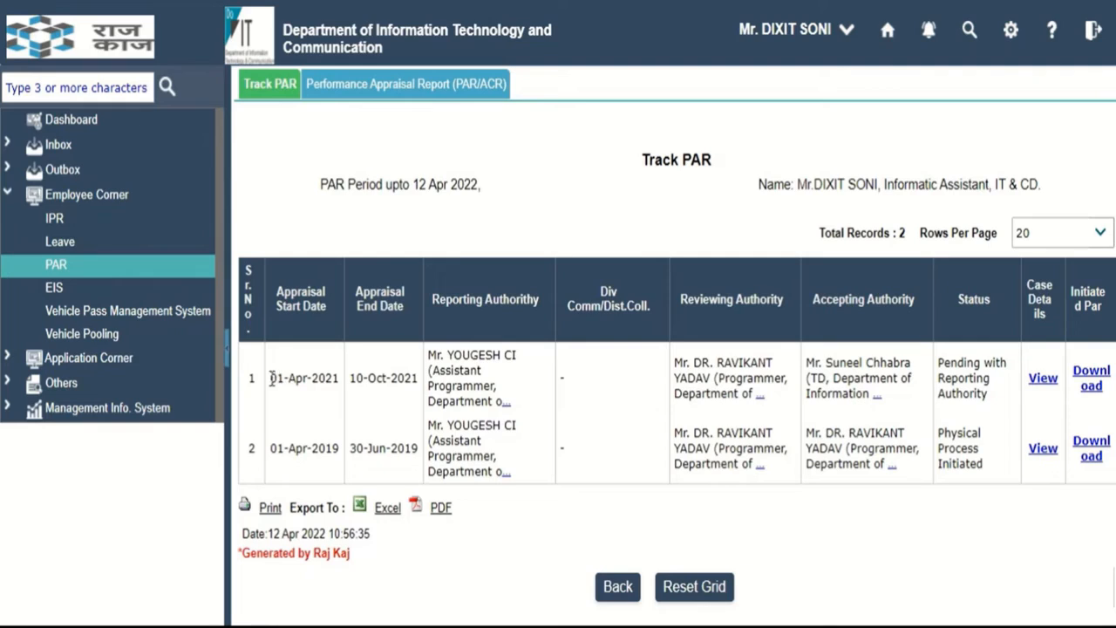
# Highlight the first record's appraisal period dates in the Track PAR report.
pyautogui.moveTo(270, 377); pyautogui.dragTo(408, 378)
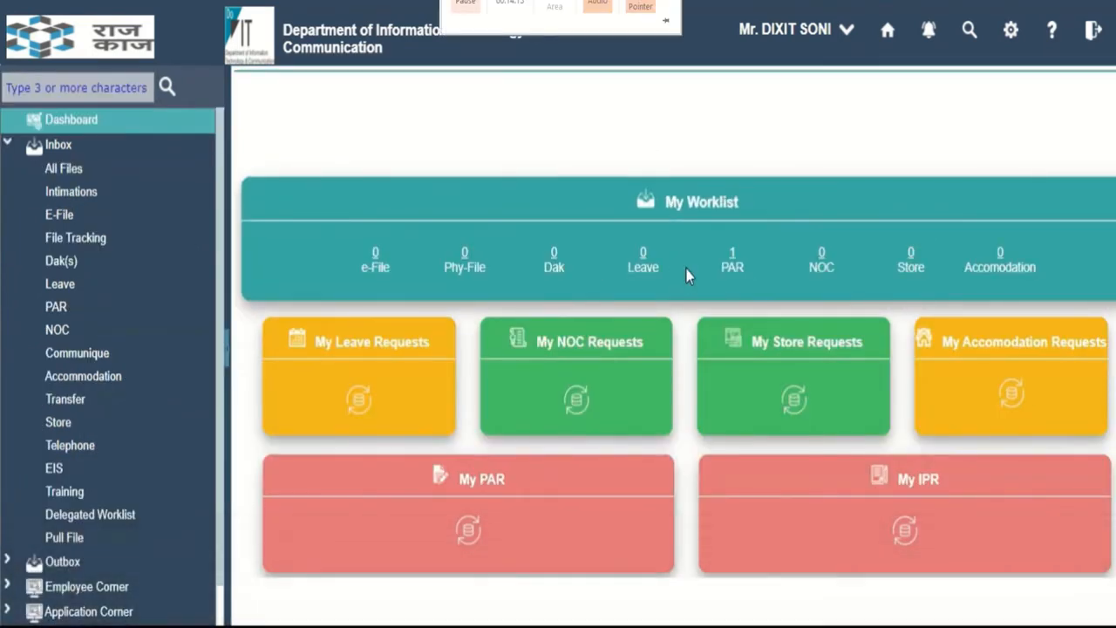
# Open the single pending PAR from My Worklist, then switch to the reporting officer's recorded login.
pyautogui.click(730, 263)
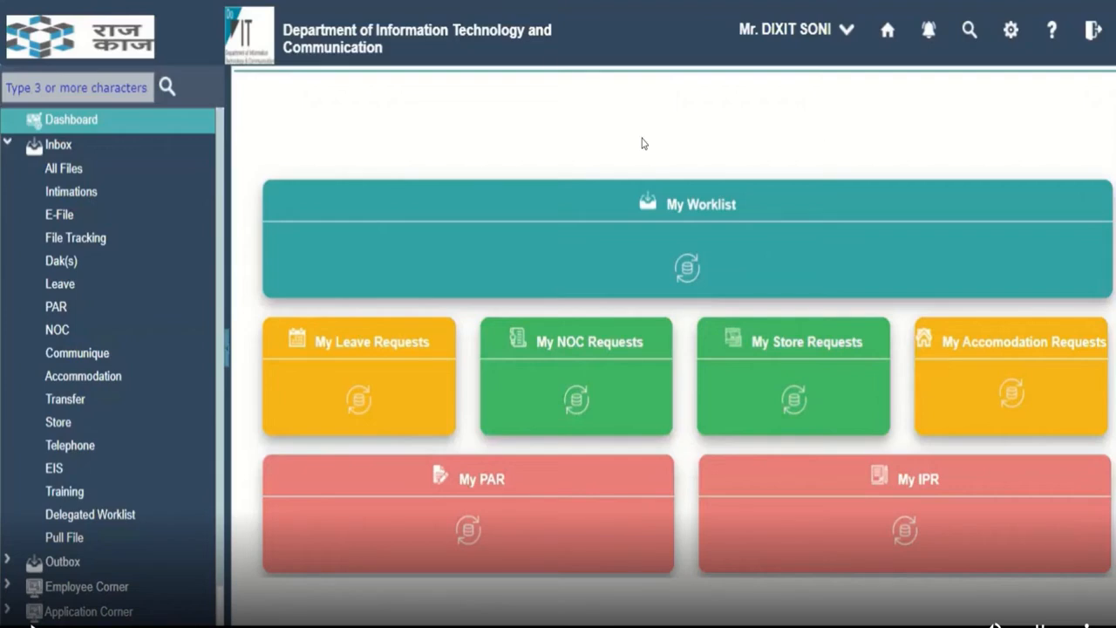
pyautogui.moveTo(561, 2)
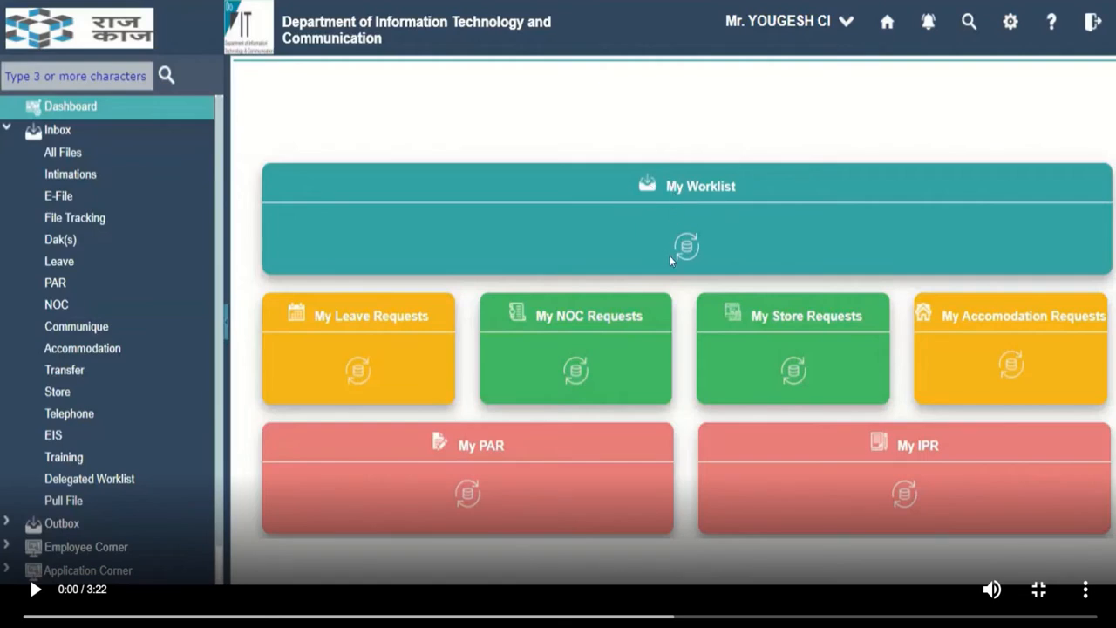
# Play the recording through Inbox > PAR > All Received to the file's Basic Info and mapping question.
pyautogui.click(35, 588)
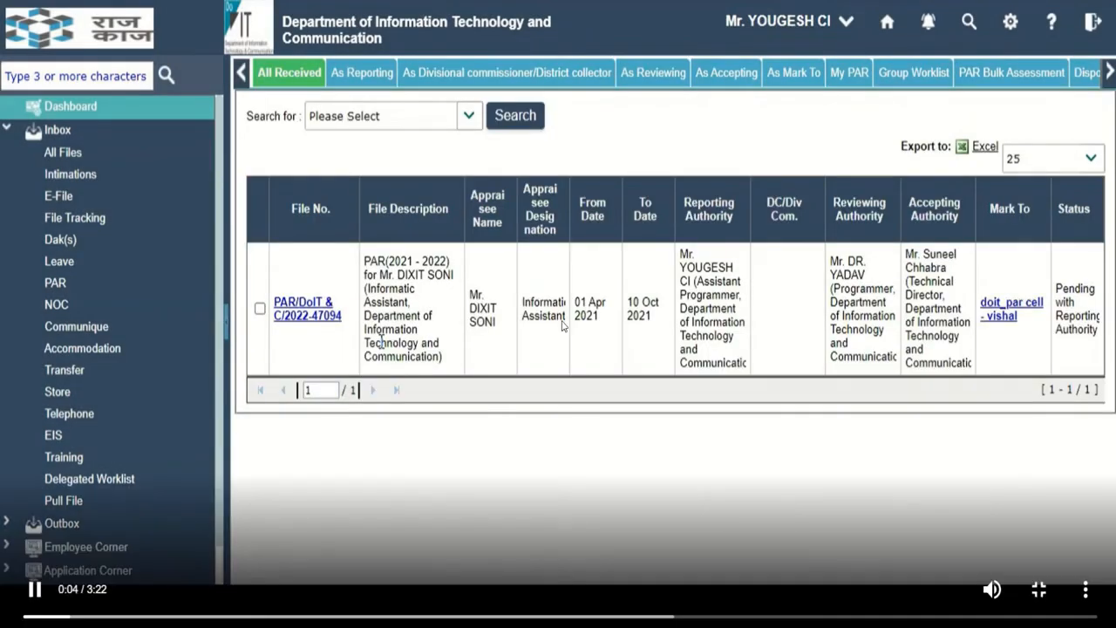
pyautogui.click(543, 463)
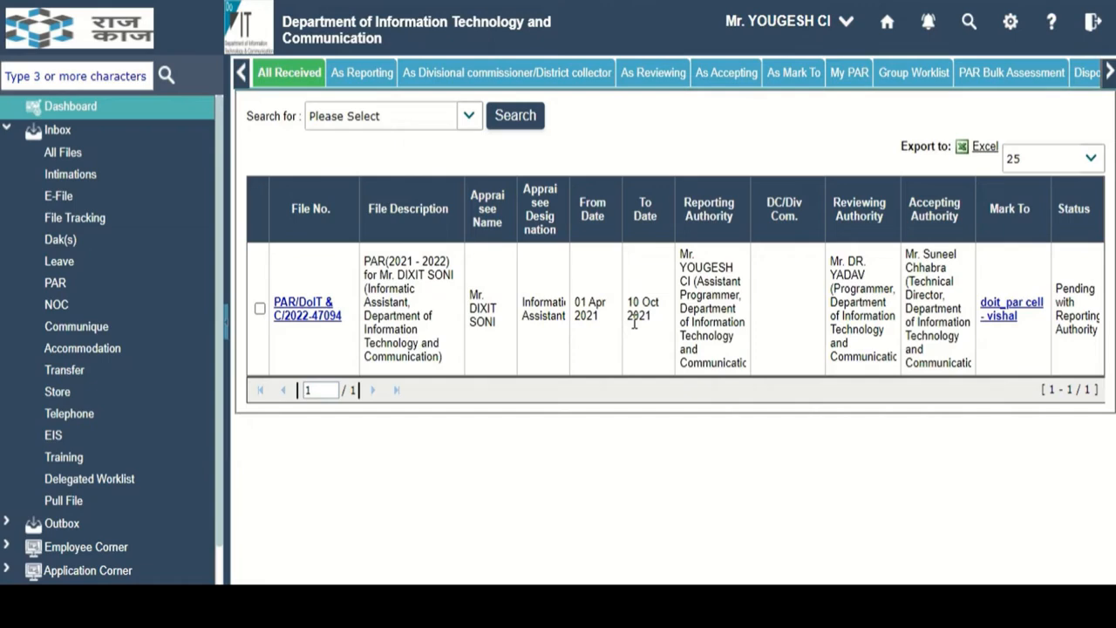
pyautogui.moveTo(305, 481)
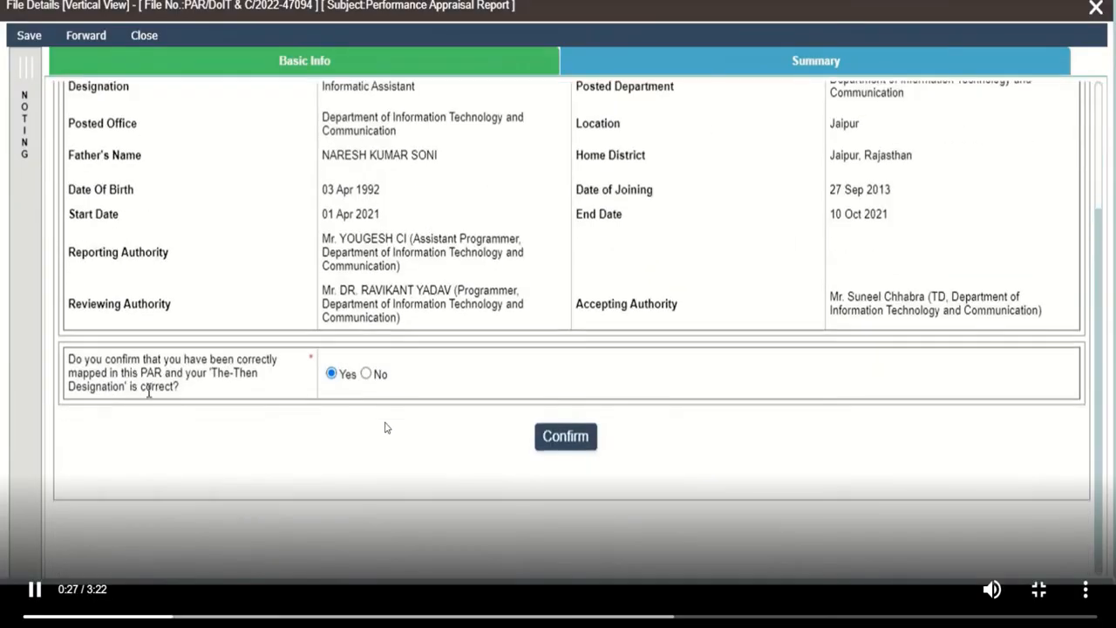
# Step through the mapping confirmation and Part-1 self-appraisal targets down to Part-2 assessment grades.
pyautogui.click(381, 429)
pyautogui.click(449, 468)
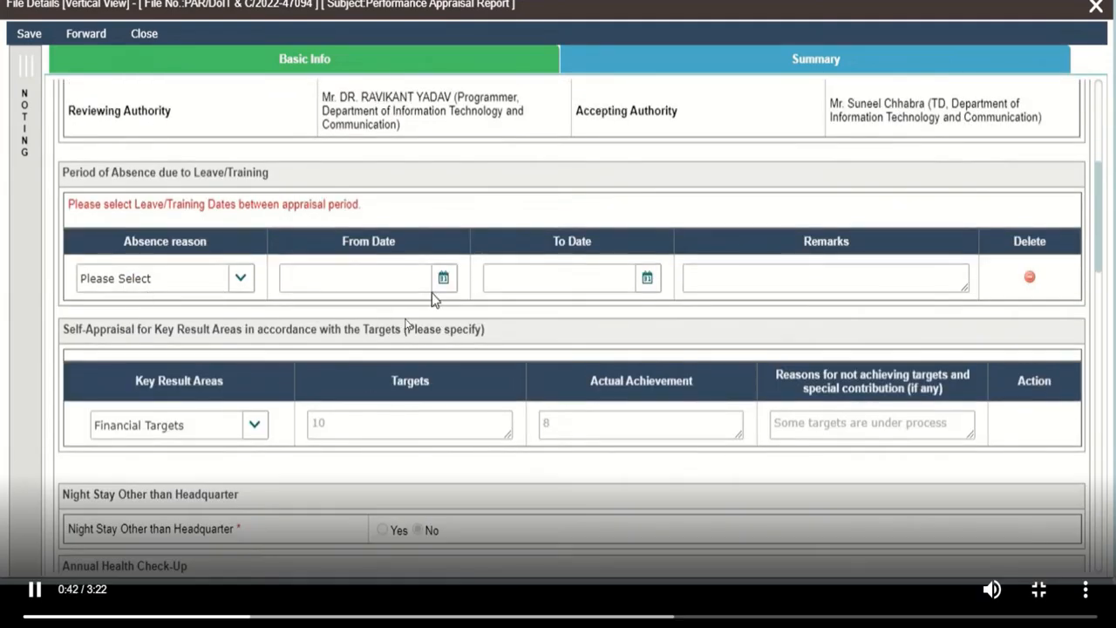
pyautogui.click(555, 309)
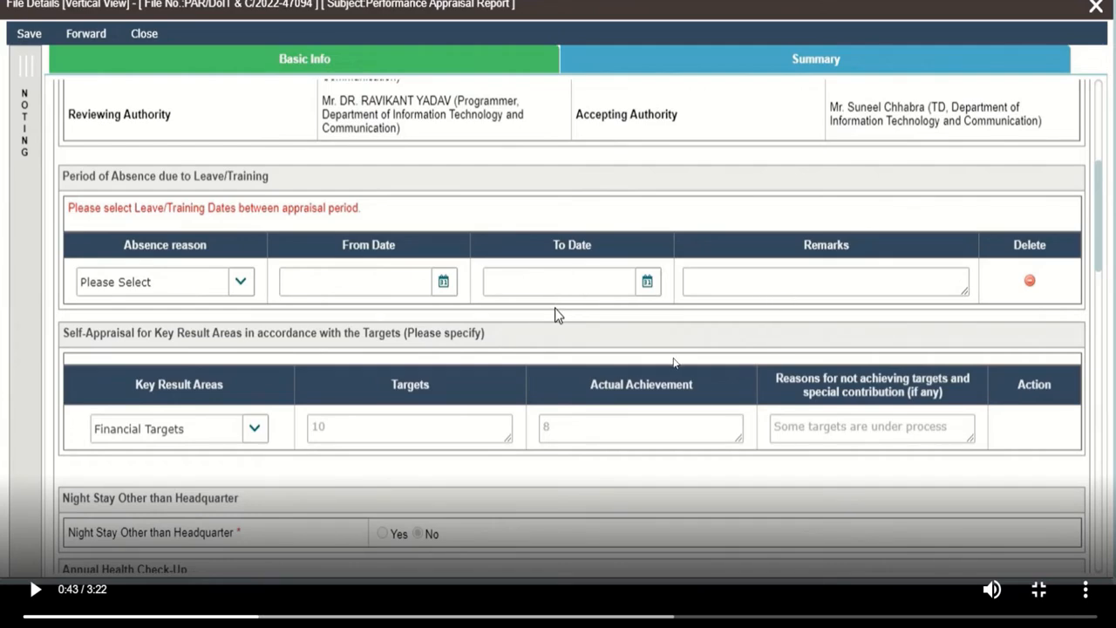
pyautogui.click(521, 378)
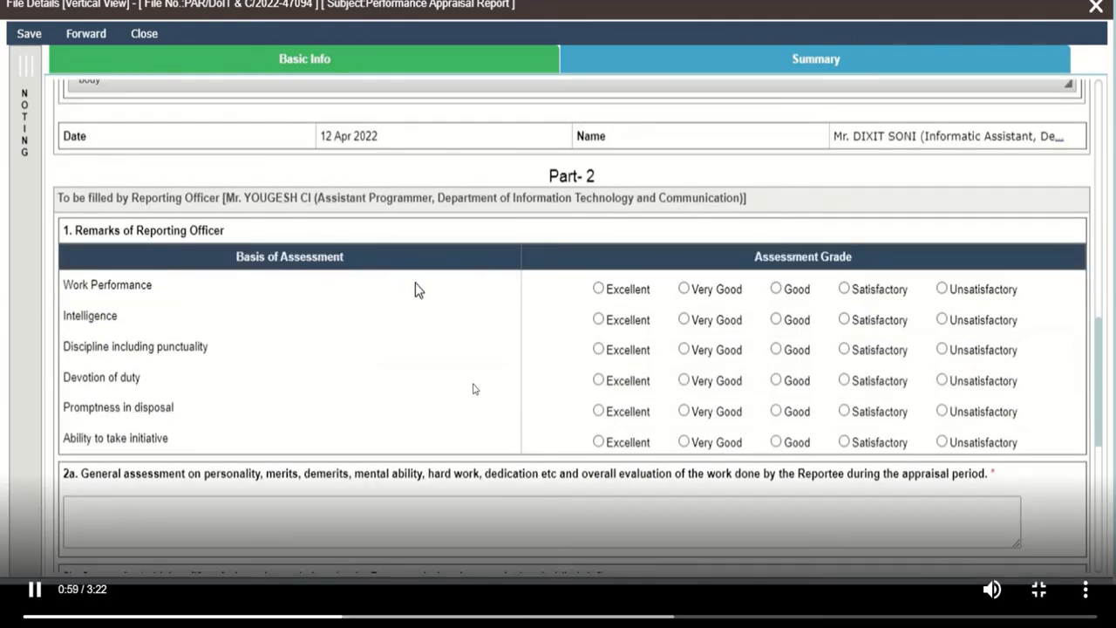
# Study the form as the PAR is forwarded, OTP e-signed, to the Programmer reviewing authority.
pyautogui.click(515, 218)
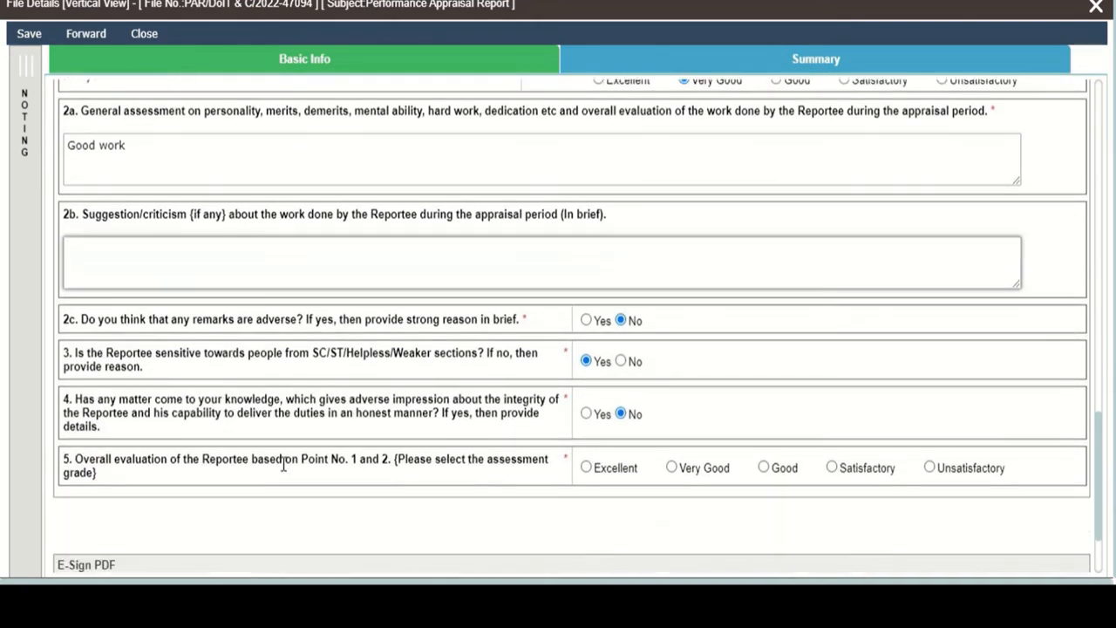
pyautogui.moveTo(690, 269)
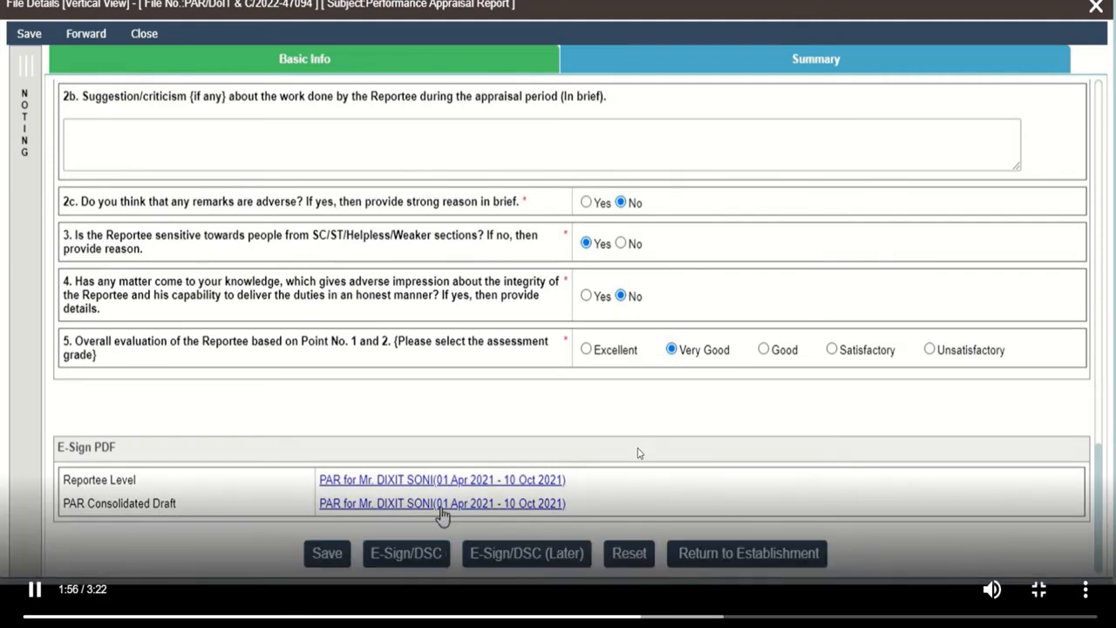
pyautogui.click(704, 502)
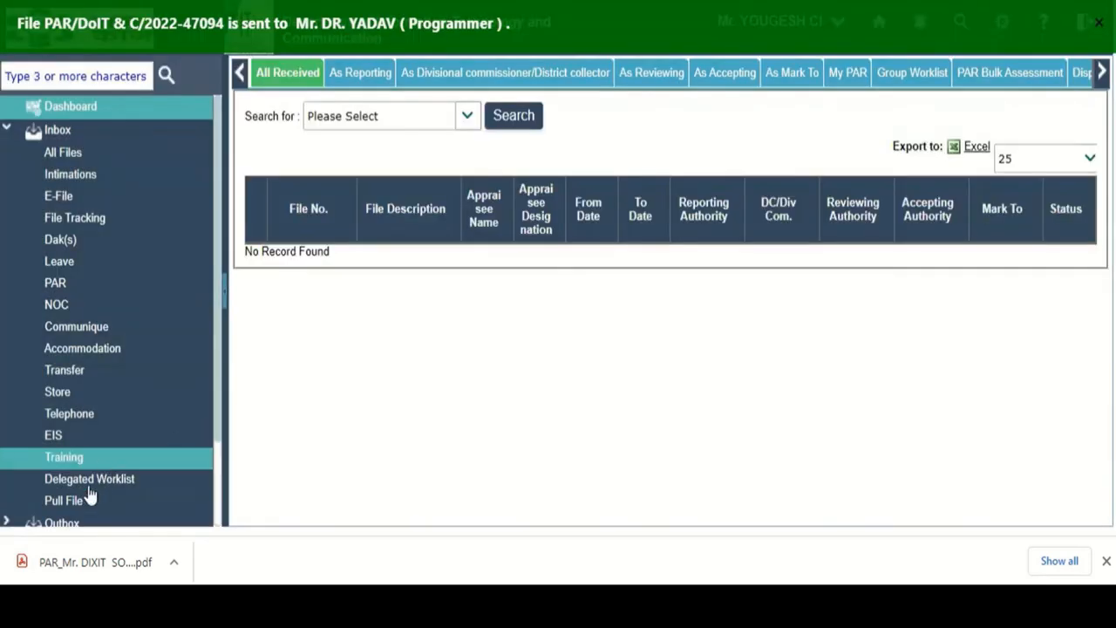
# Open and scroll the downloaded PAR PDF, then bring up the reviewing authority's RajKaj dashboard.
pyautogui.click(97, 565)
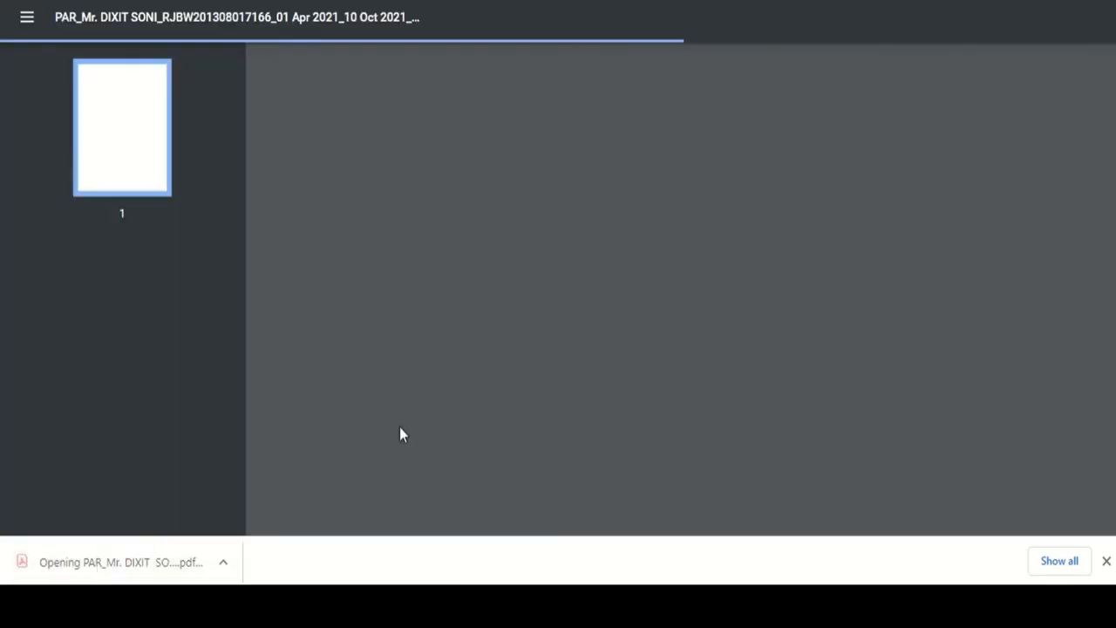
pyautogui.scroll(-5, 503, 375)
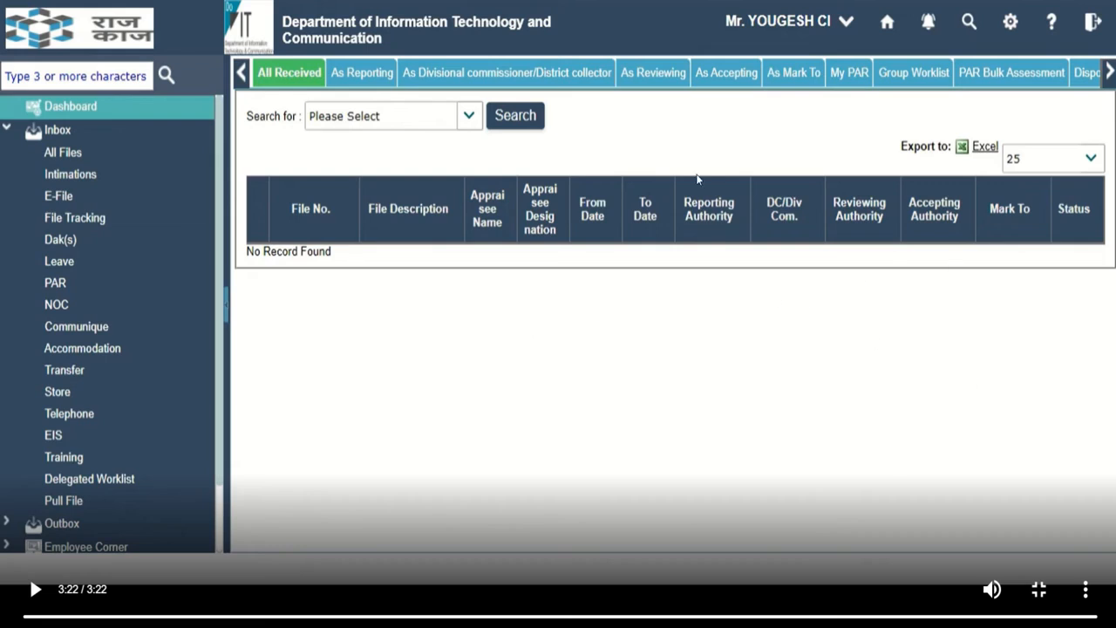
pyautogui.moveTo(559, 2)
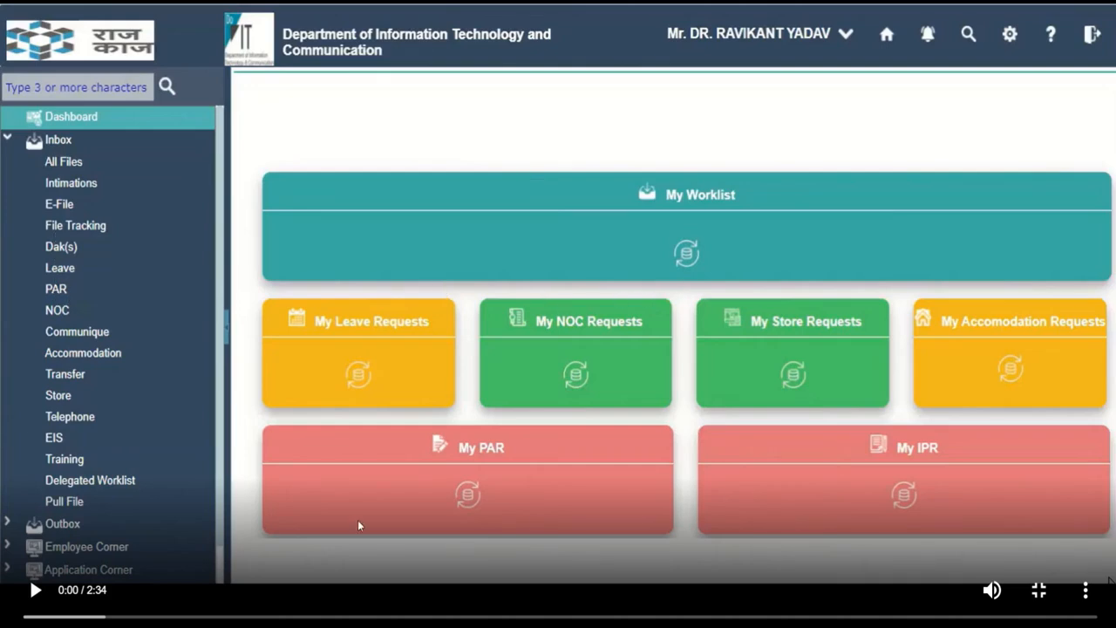
# Review the reportee details and mapping confirmation, reaching Financial Targets of 10 targeted, 8 achieved.
pyautogui.click(35, 590)
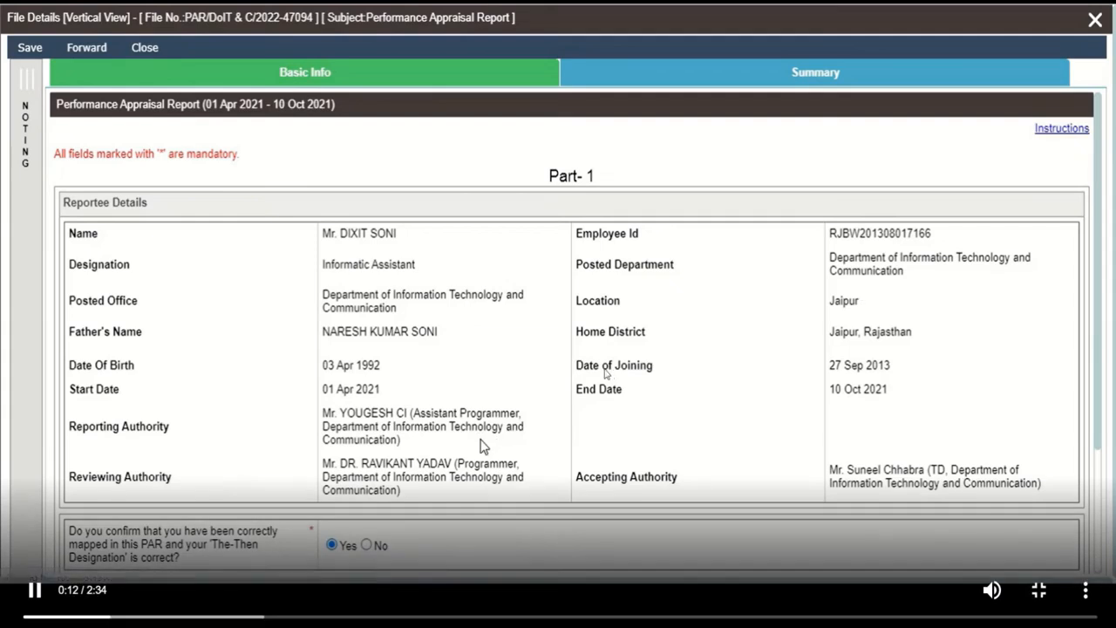
pyautogui.click(605, 373)
pyautogui.click(322, 340)
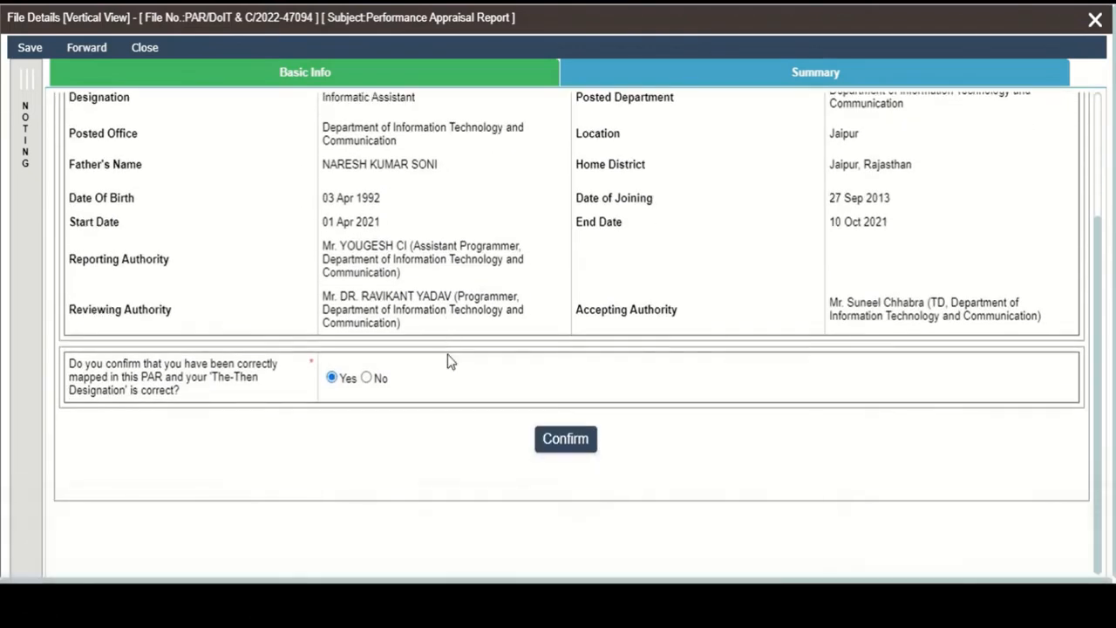
pyautogui.click(527, 349)
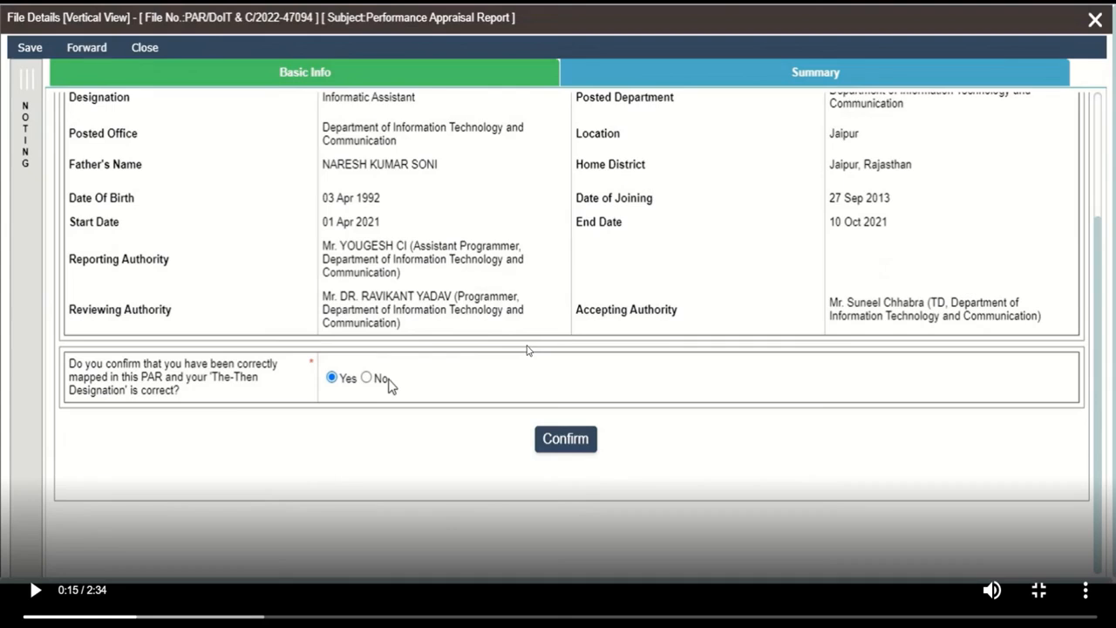
pyautogui.click(558, 358)
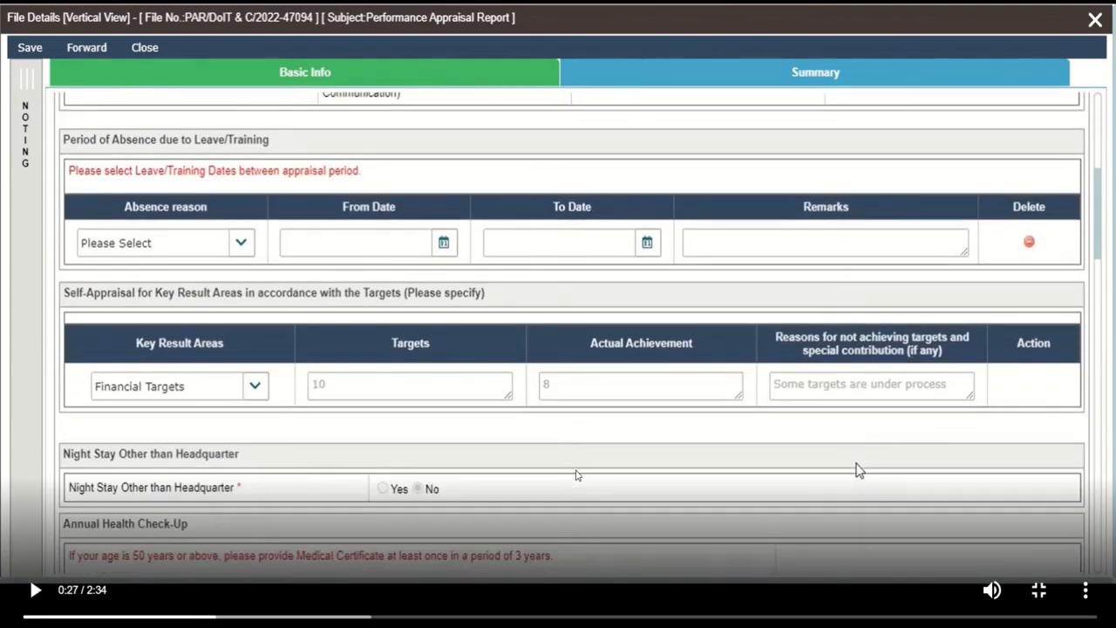
# In Part-3, leave adverse remarks at No and agree with the reporting officer's Very Good assessment.
pyautogui.click(856, 464)
pyautogui.click(36, 591)
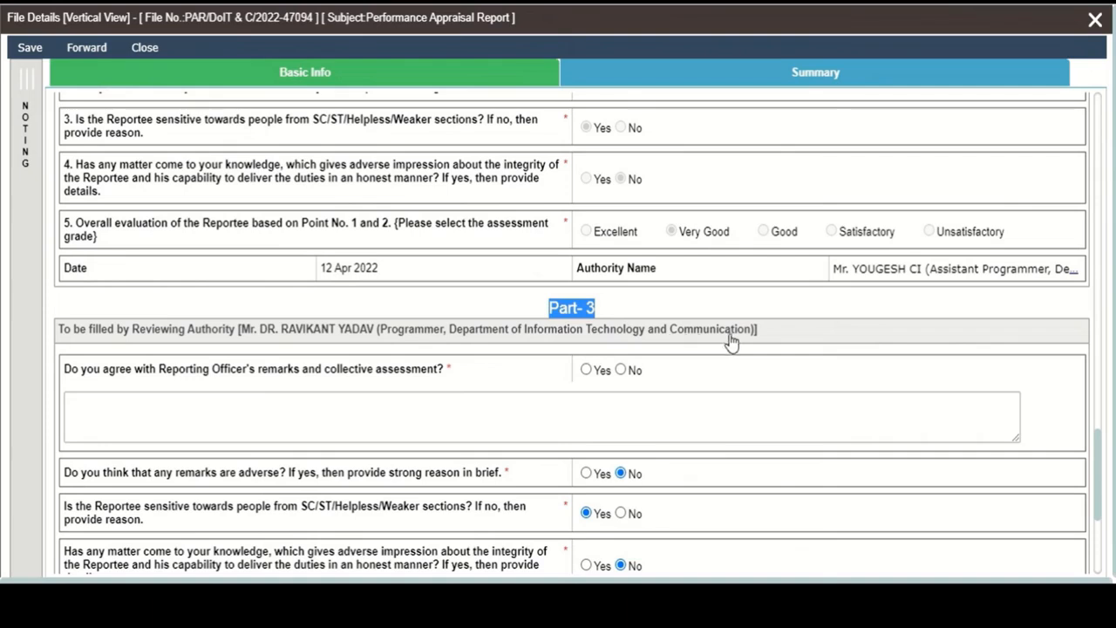
pyautogui.scroll(-1, 737, 340)
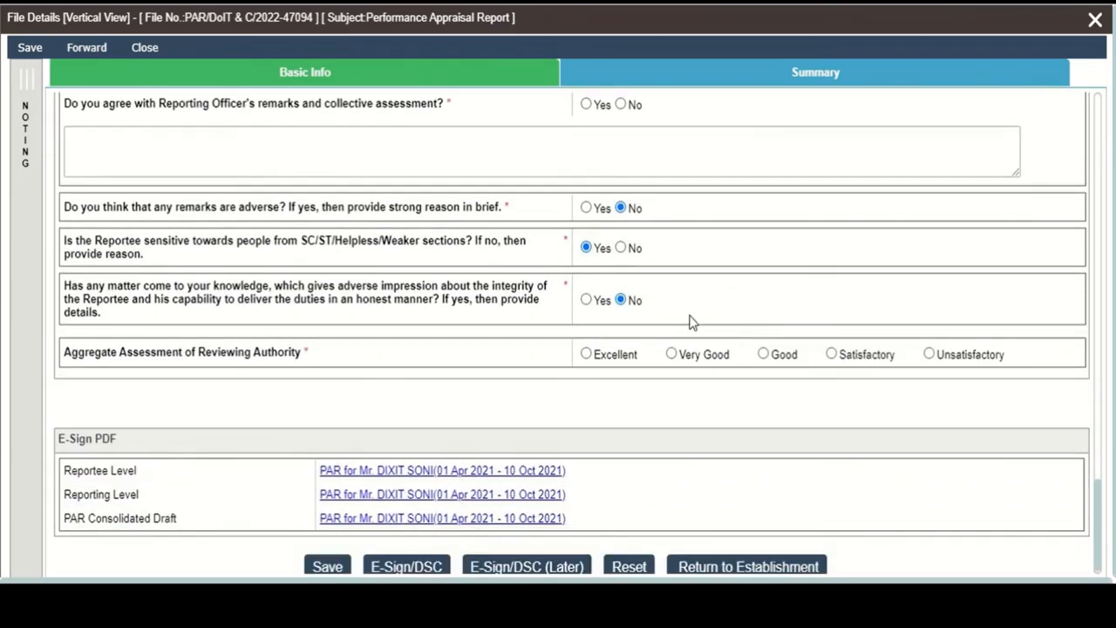
pyautogui.click(588, 210)
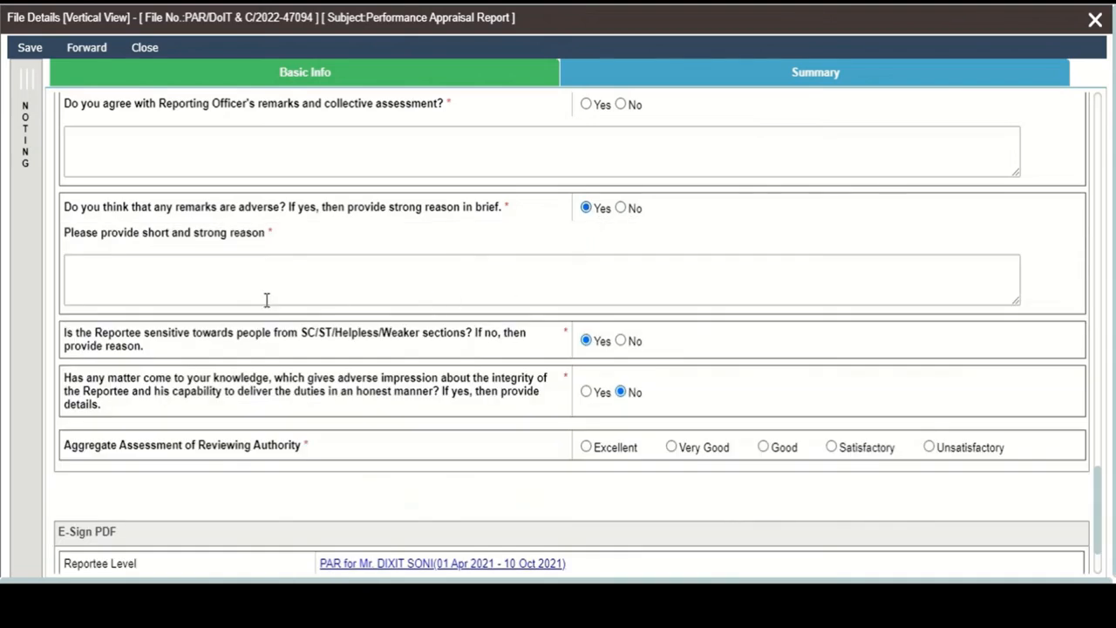
pyautogui.click(620, 209)
pyautogui.scroll(4, 602, 216)
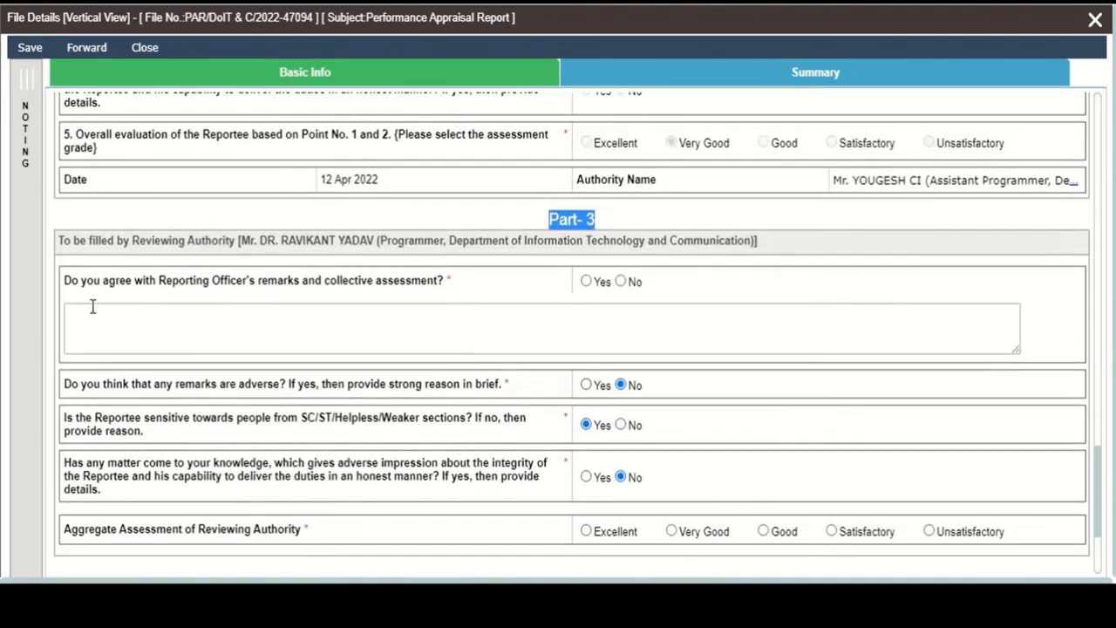
pyautogui.click(586, 282)
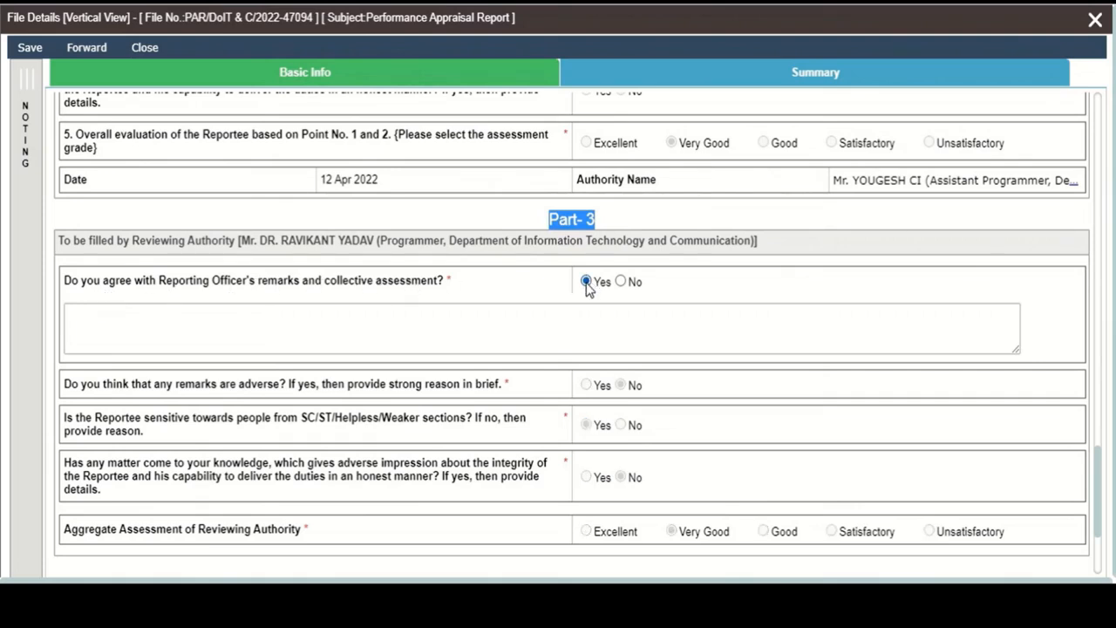
pyautogui.scroll(-3, 586, 287)
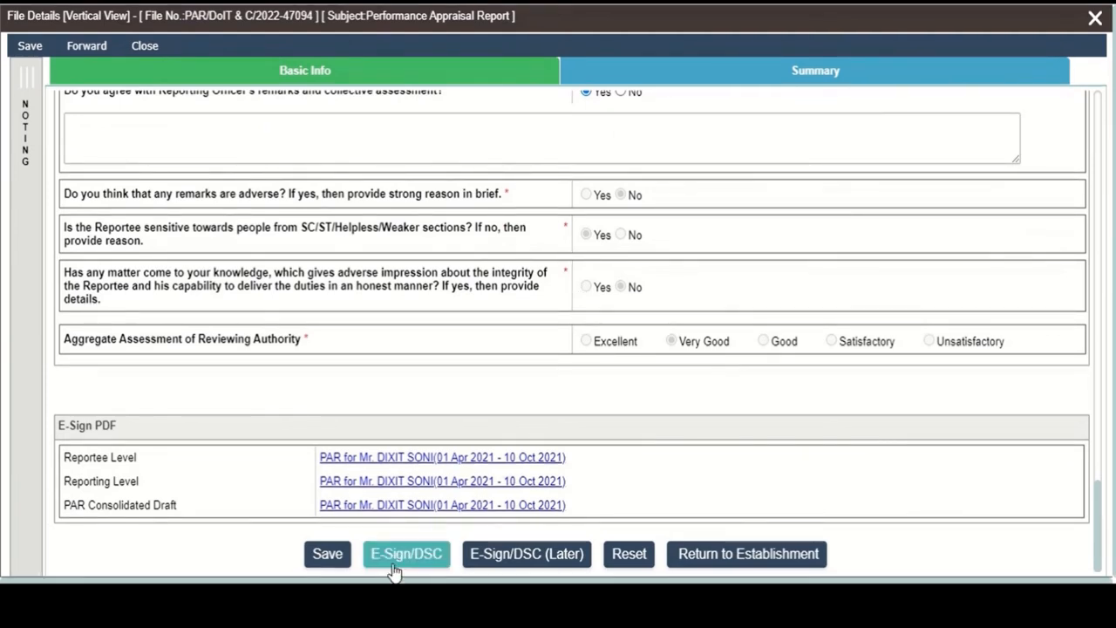
# Choose to e-sign the reviewed PAR later and confirm with Yes.
pyautogui.click(559, 564)
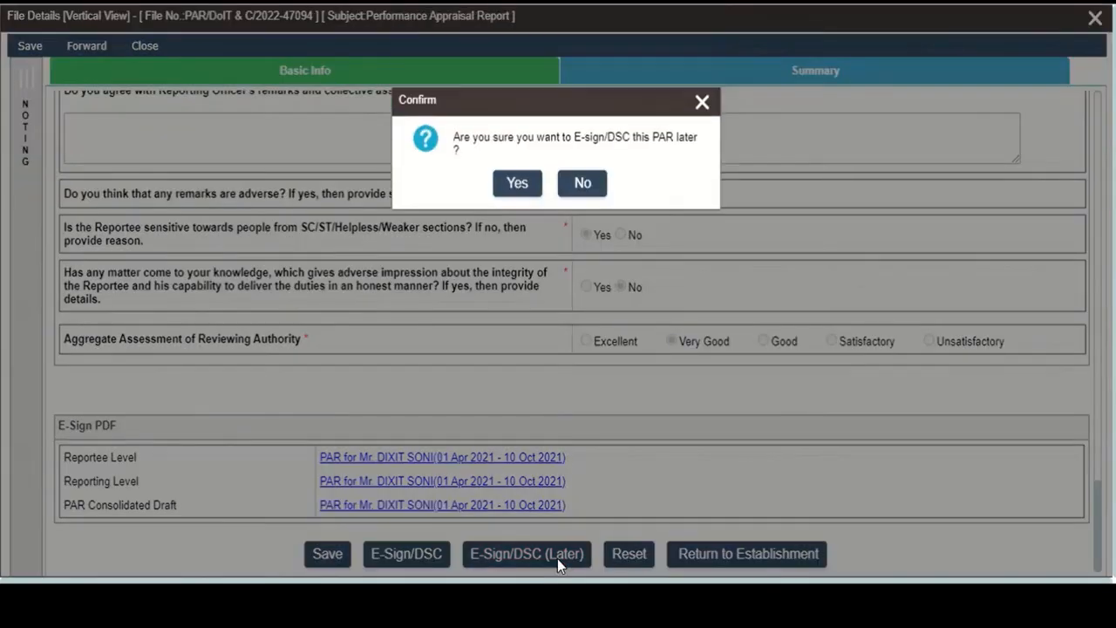
pyautogui.click(519, 190)
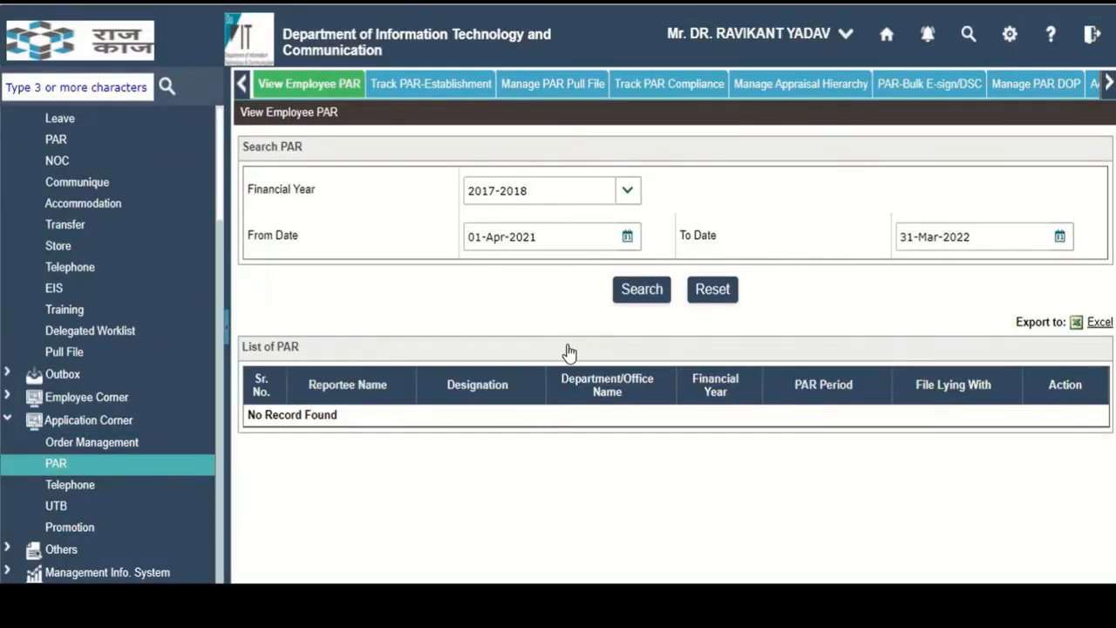
# Open the PAR-Bulk E-sign/DSC list and select the single 2021-2022 PAR row.
pyautogui.click(926, 87)
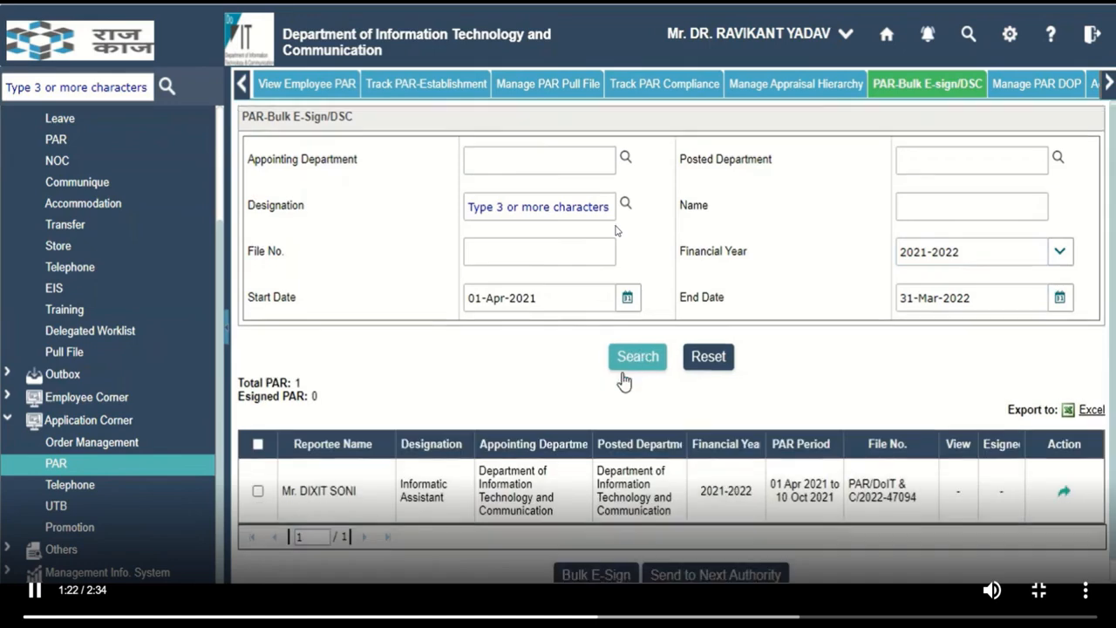
pyautogui.click(491, 281)
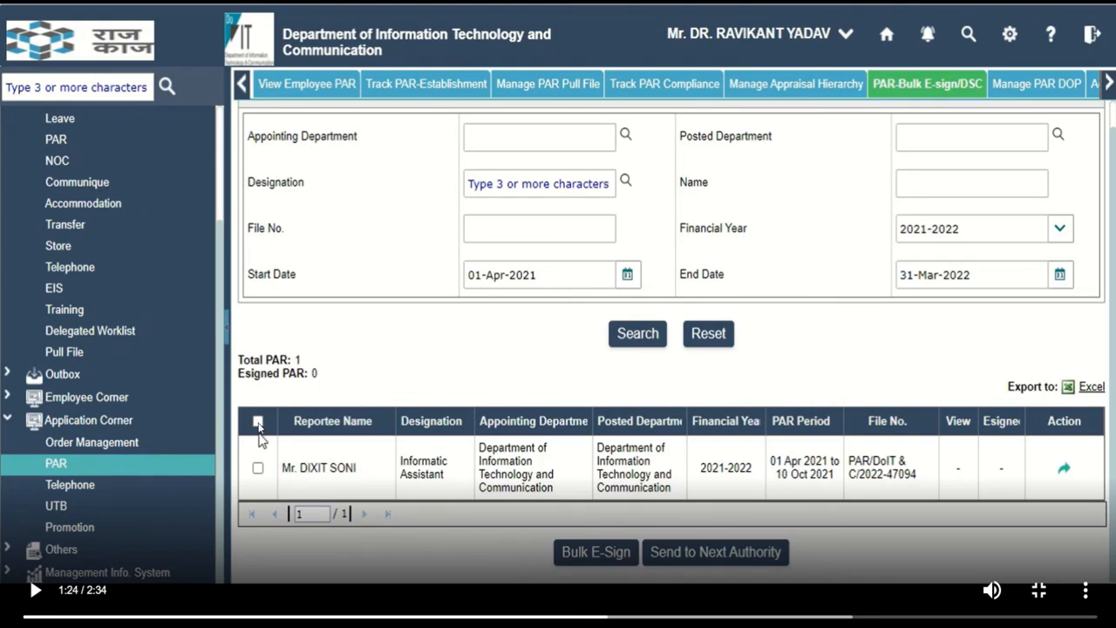
pyautogui.click(440, 381)
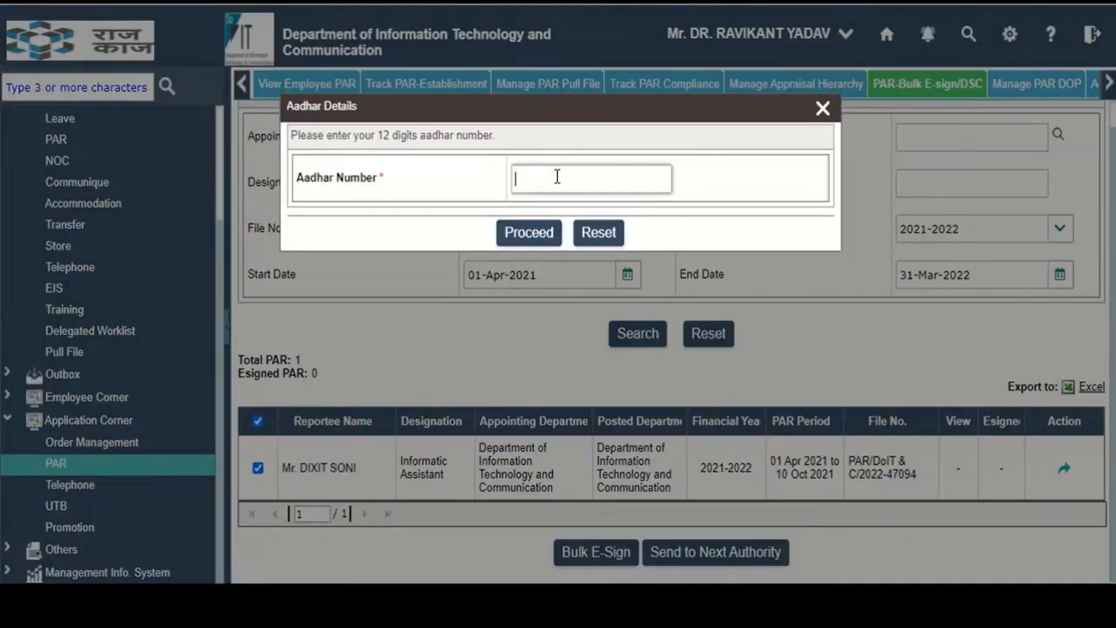
# E-sign the 2021-2022 PAR by entering the Aadhaar number and verifying the received OTP.
pyautogui.click(537, 233)
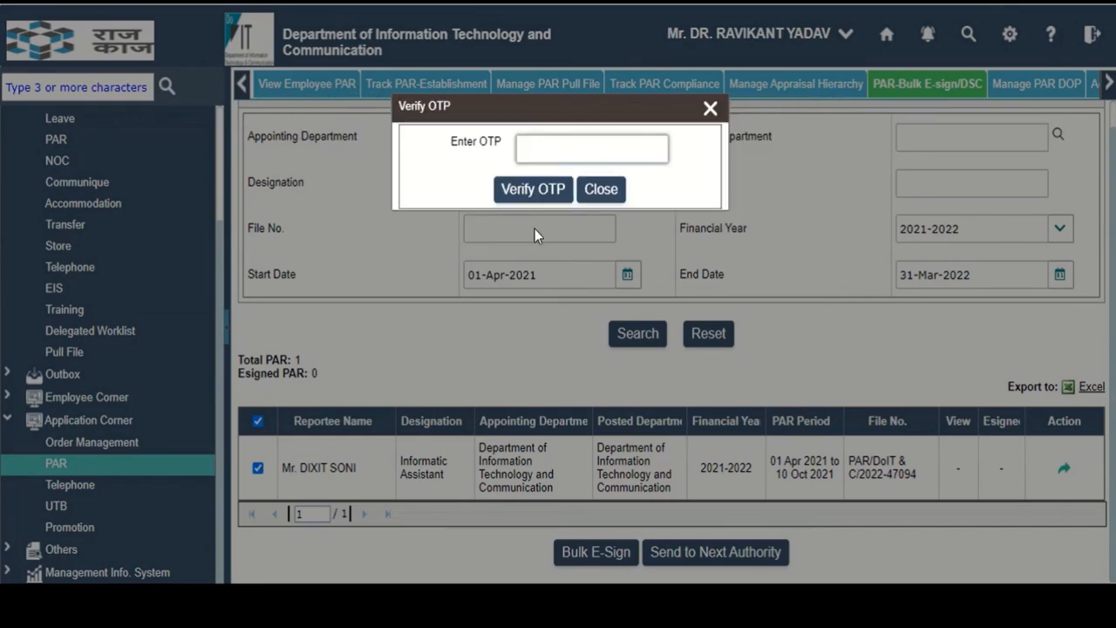
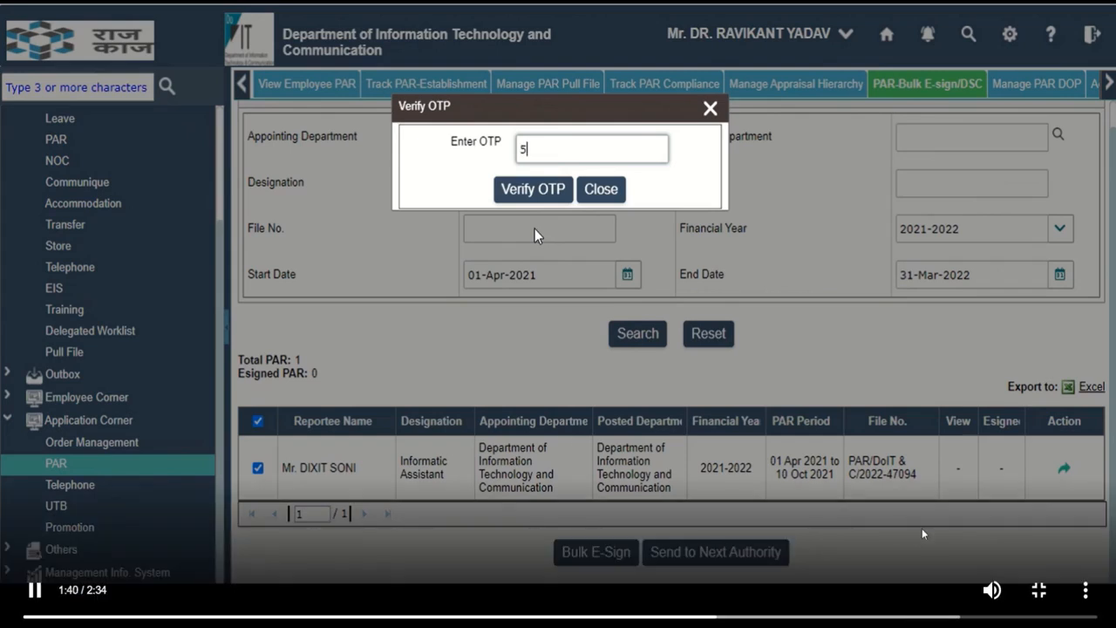
pyautogui.click(533, 194)
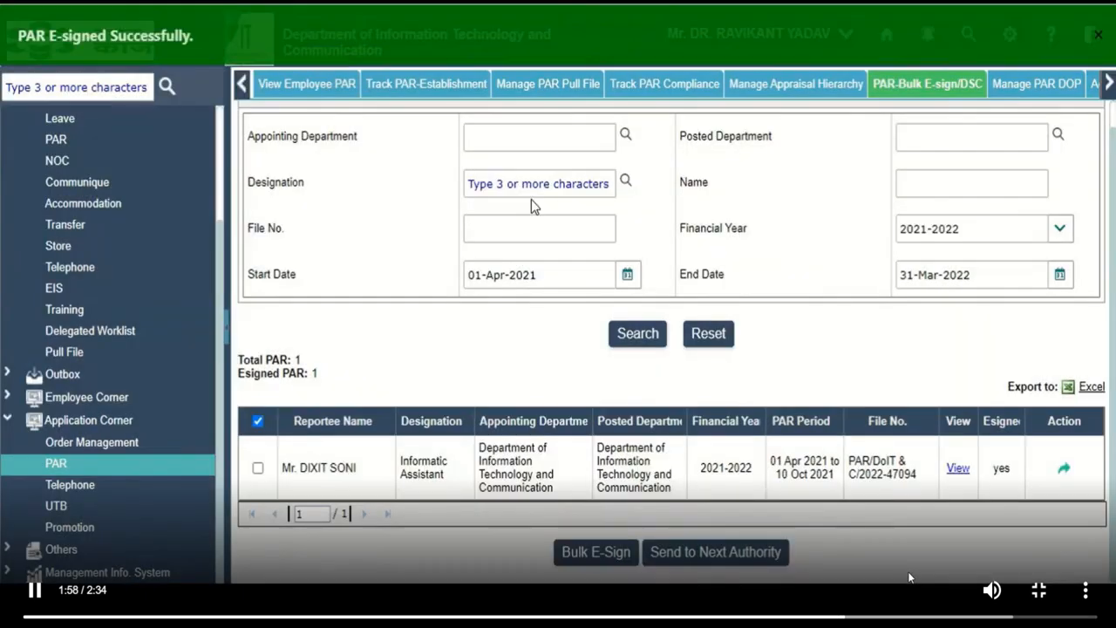
# Send the e-signed Performance Appraisal Report to the next authority, clearing the bulk e-sign list.
pyautogui.click(771, 549)
pyautogui.click(391, 306)
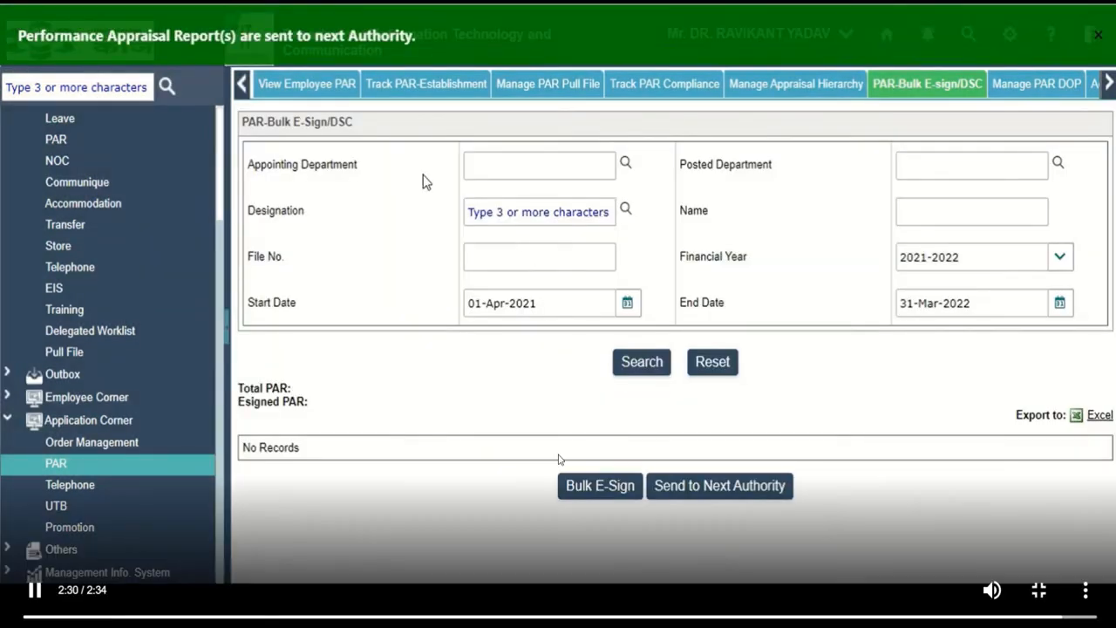
pyautogui.click(47, 23)
pyautogui.click(47, 24)
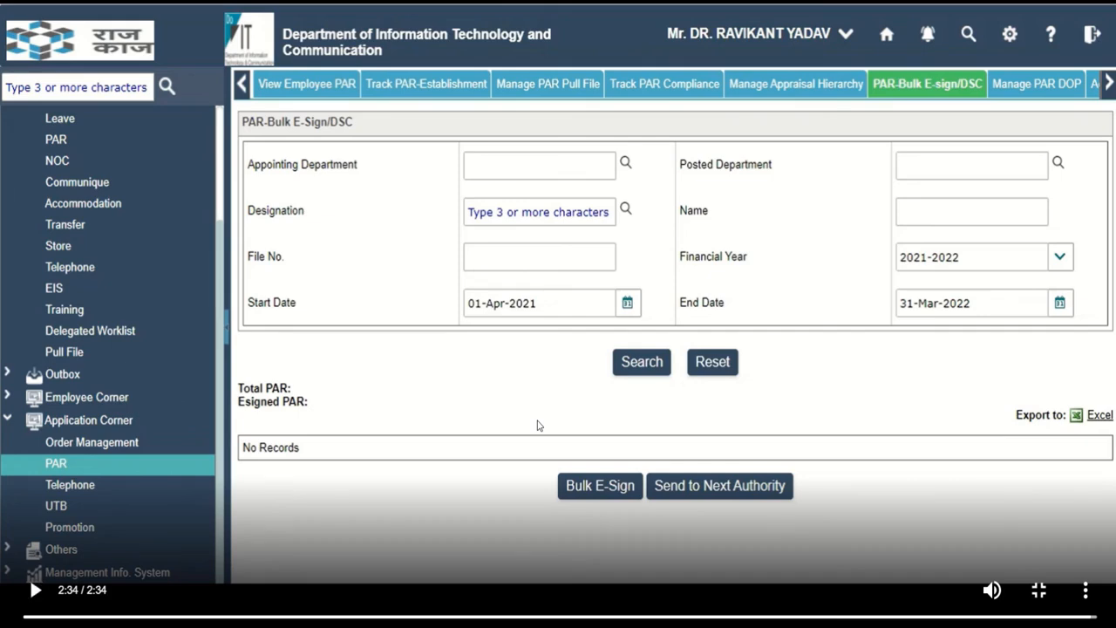
# Go to Inbox > PAR and open the PAR Bulk Assessment DC tab as accepting officer.
pyautogui.click(538, 426)
pyautogui.click(538, 425)
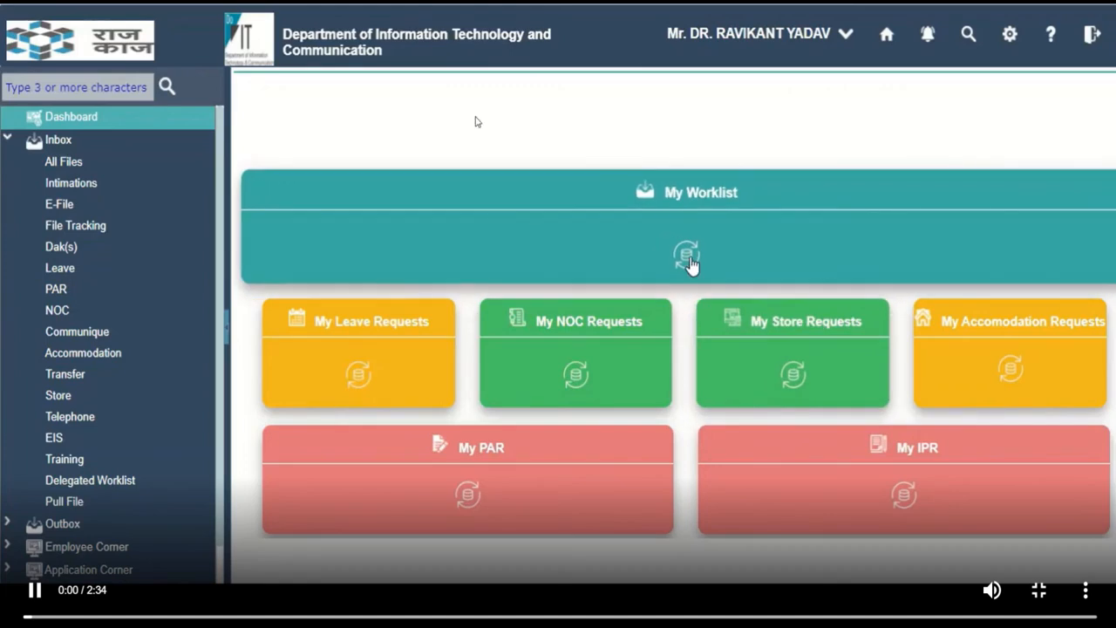
pyautogui.click(472, 179)
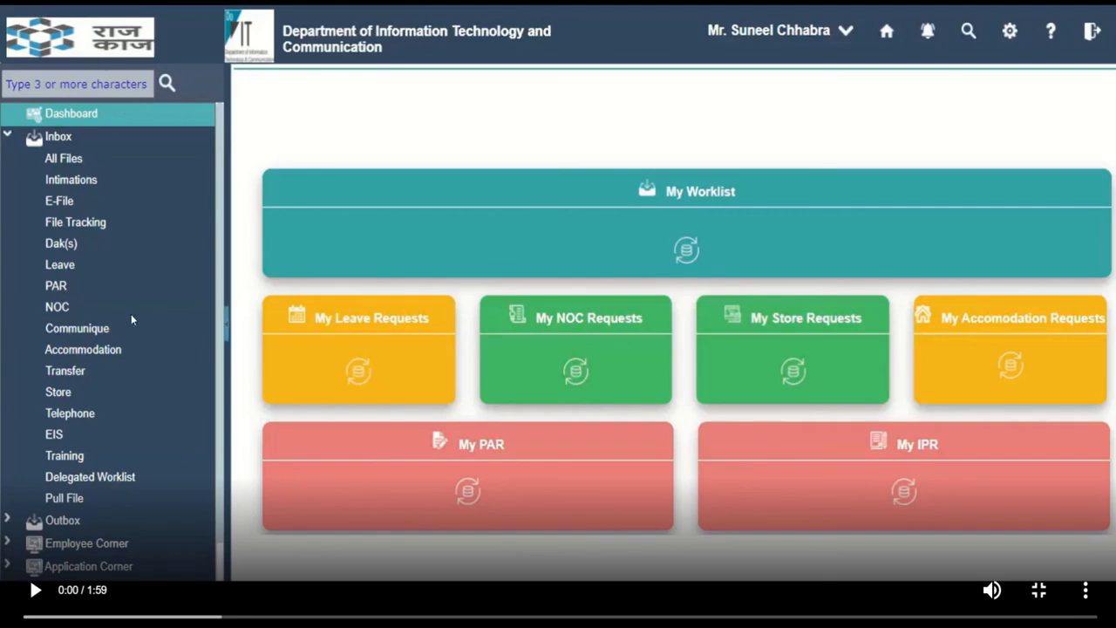
pyautogui.click(35, 591)
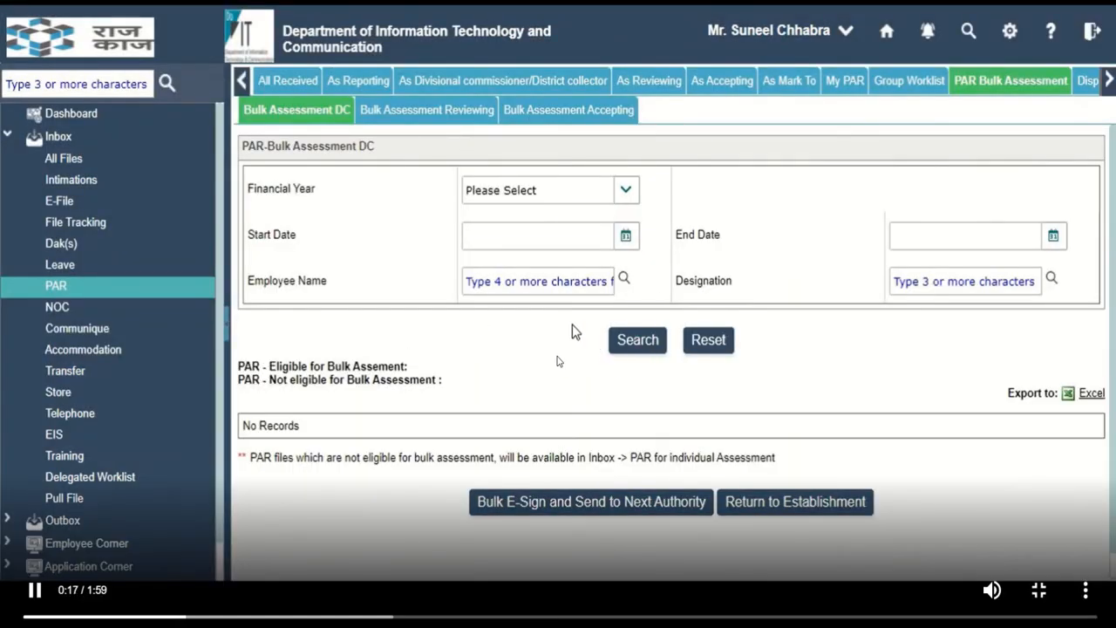
# Search Bulk Assessment Accepting to list the one eligible PAR, with Agree set to No.
pyautogui.click(572, 332)
pyautogui.click(538, 377)
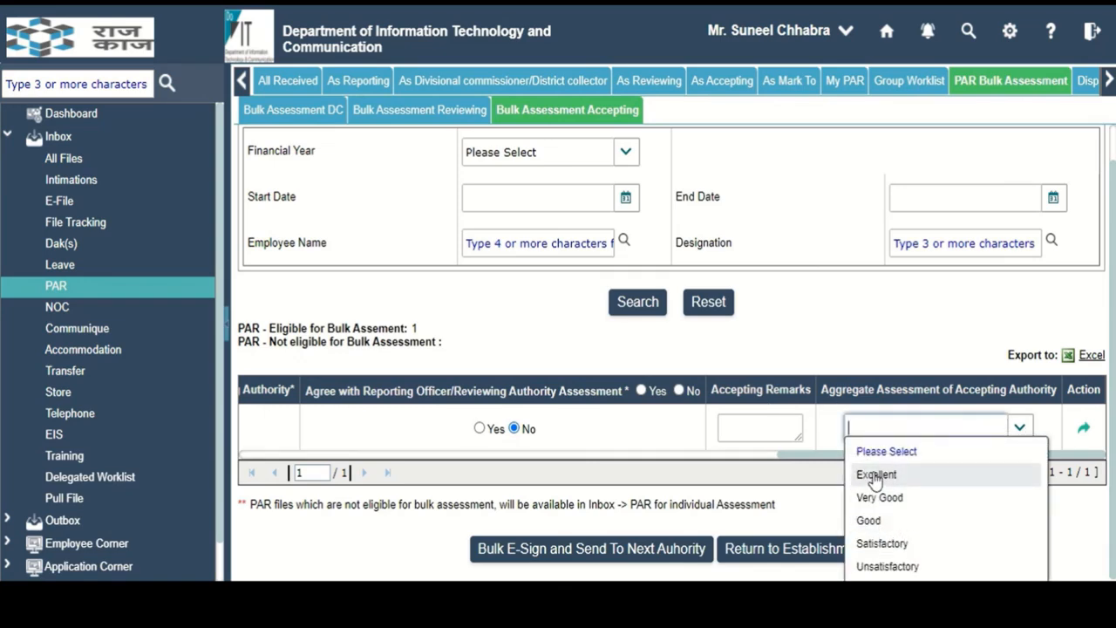
# Rate the PAR's aggregate assessment Excellent and attempt forwarding, dismissing the disagreement-reason alert.
pyautogui.click(875, 475)
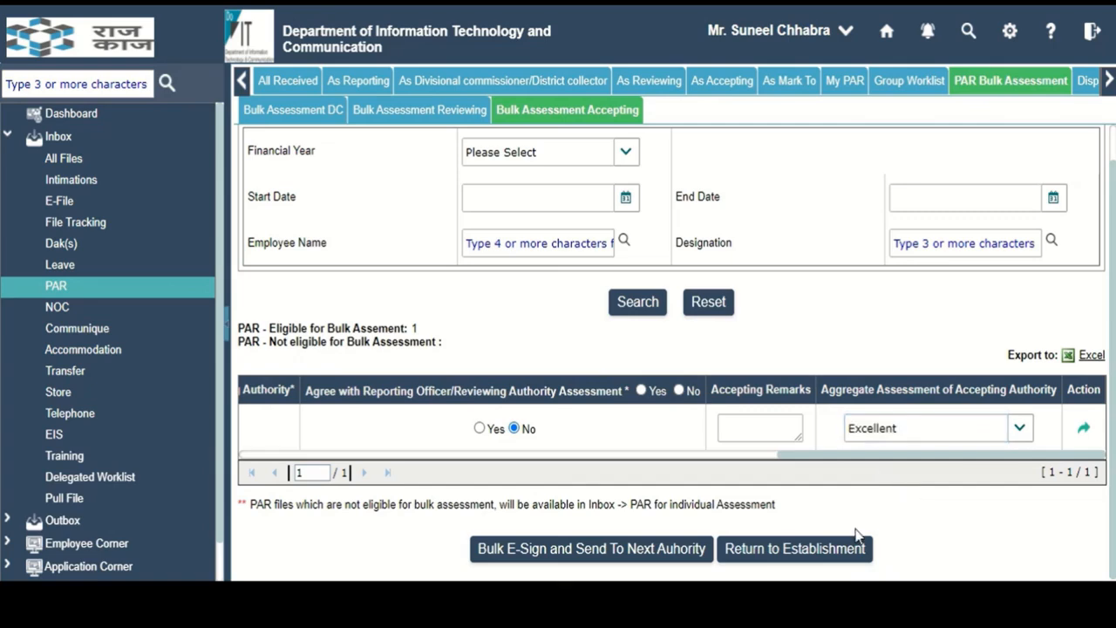
pyautogui.click(598, 557)
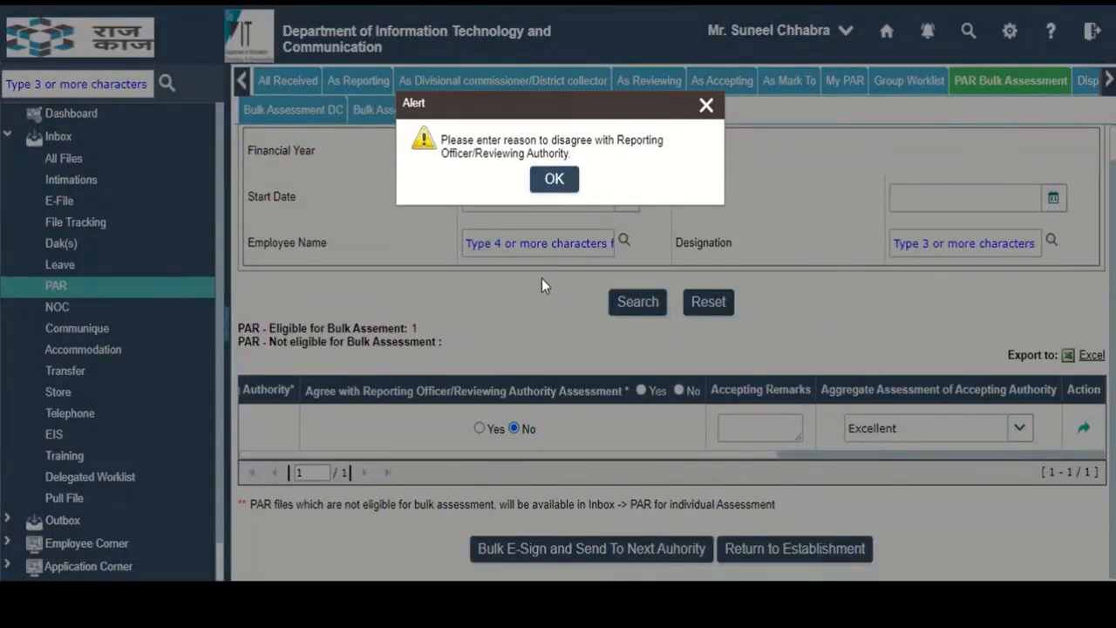
pyautogui.click(556, 184)
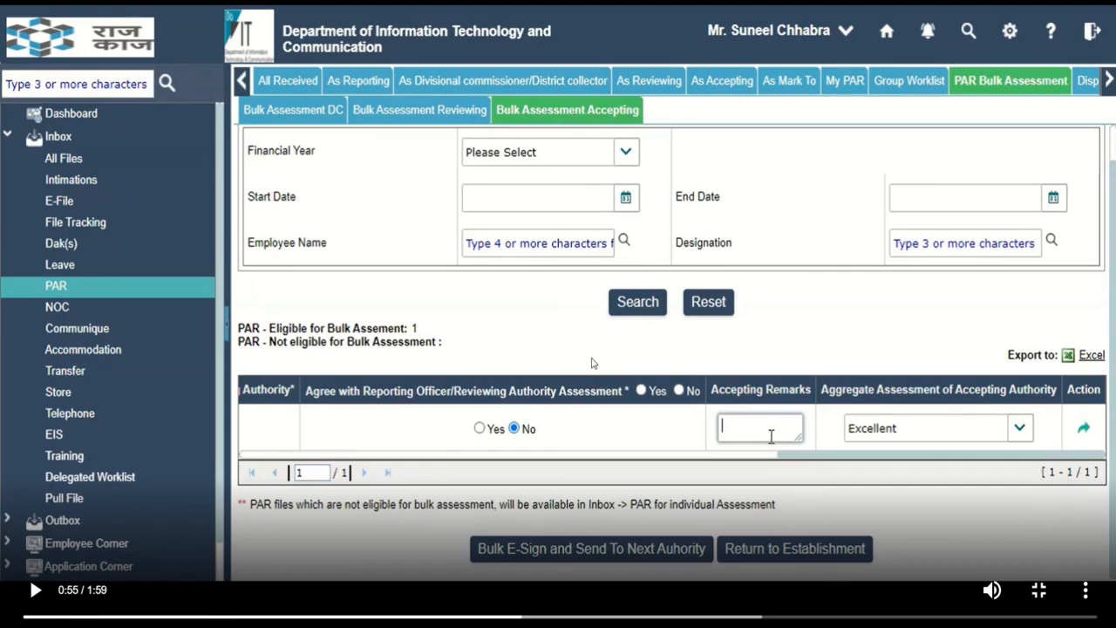
# Enter 'Excellent work' as the accepting remark and retry bulk e-sign and forwarding.
pyautogui.click(592, 359)
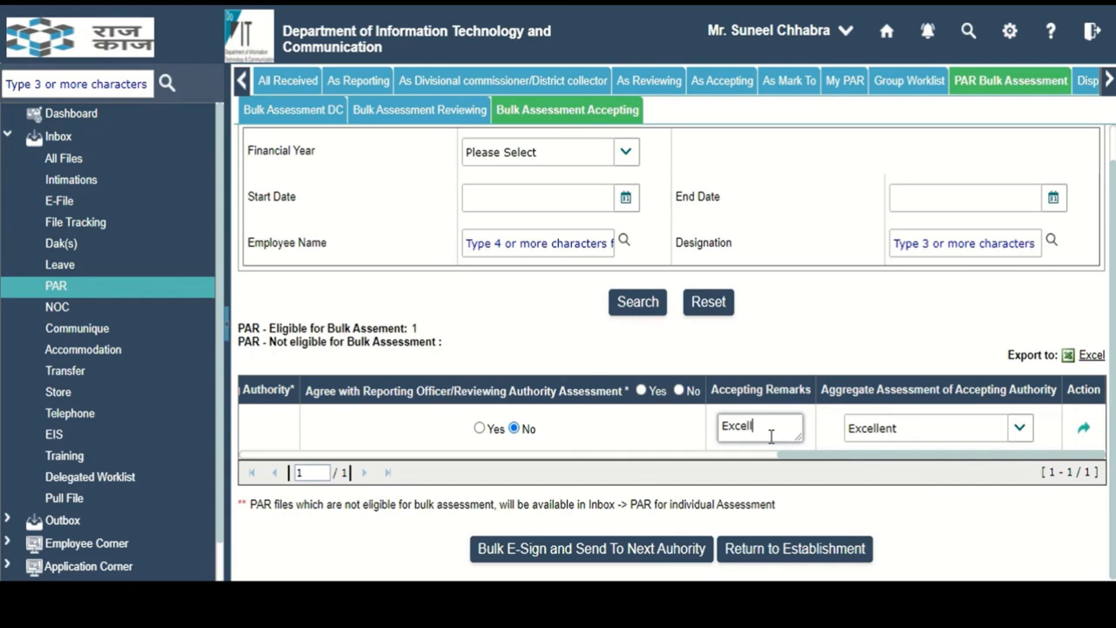
pyautogui.write('ent work')
pyautogui.click(580, 541)
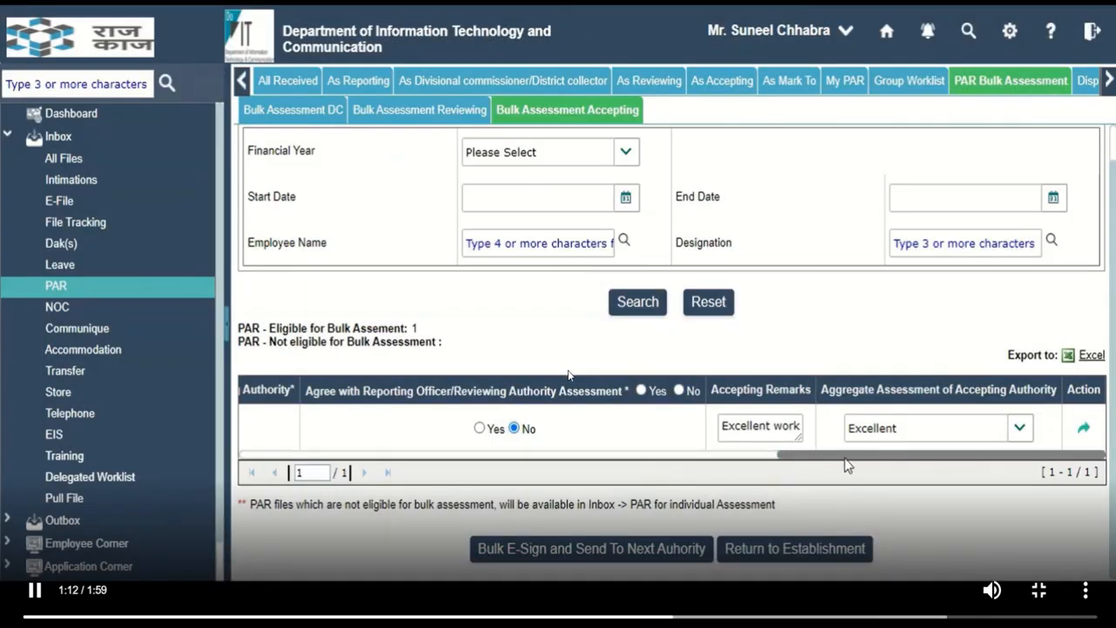
pyautogui.moveTo(841, 457); pyautogui.dragTo(218, 484)
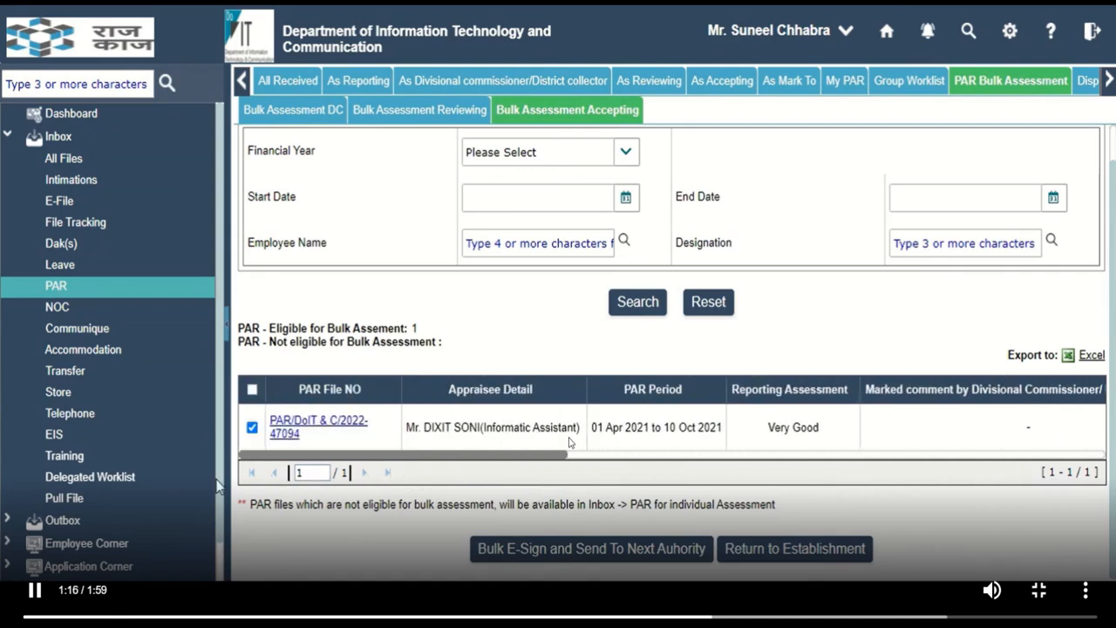
pyautogui.moveTo(217, 481); pyautogui.dragTo(747, 499)
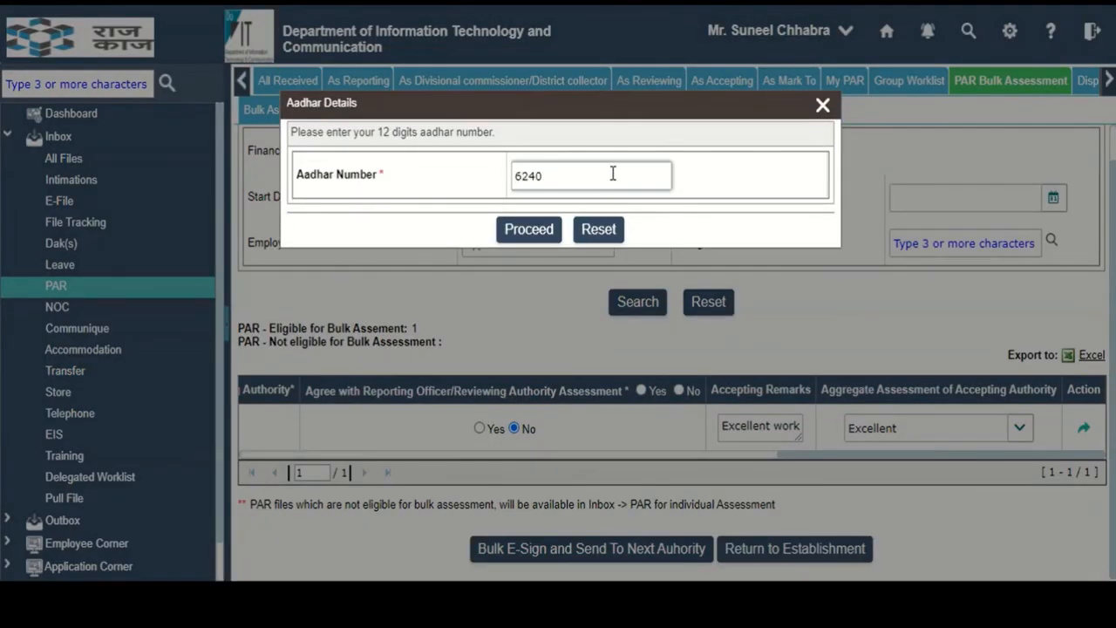
# Complete the Aadhaar number and verify the OTP to e-sign and forward the assessed PAR.
pyautogui.click(526, 236)
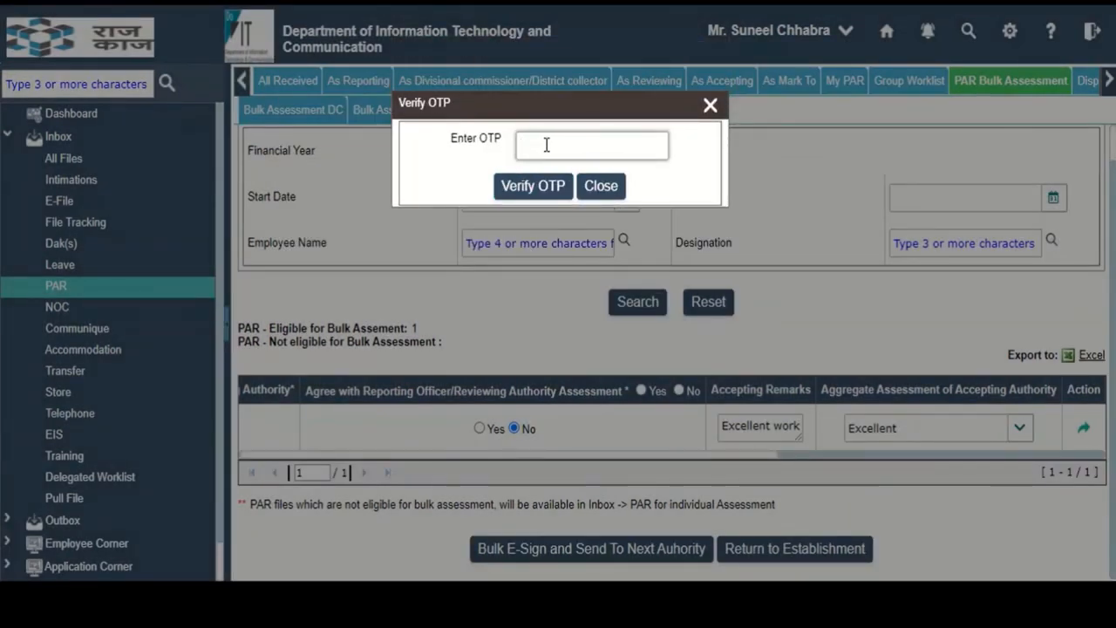
pyautogui.moveTo(768, 518)
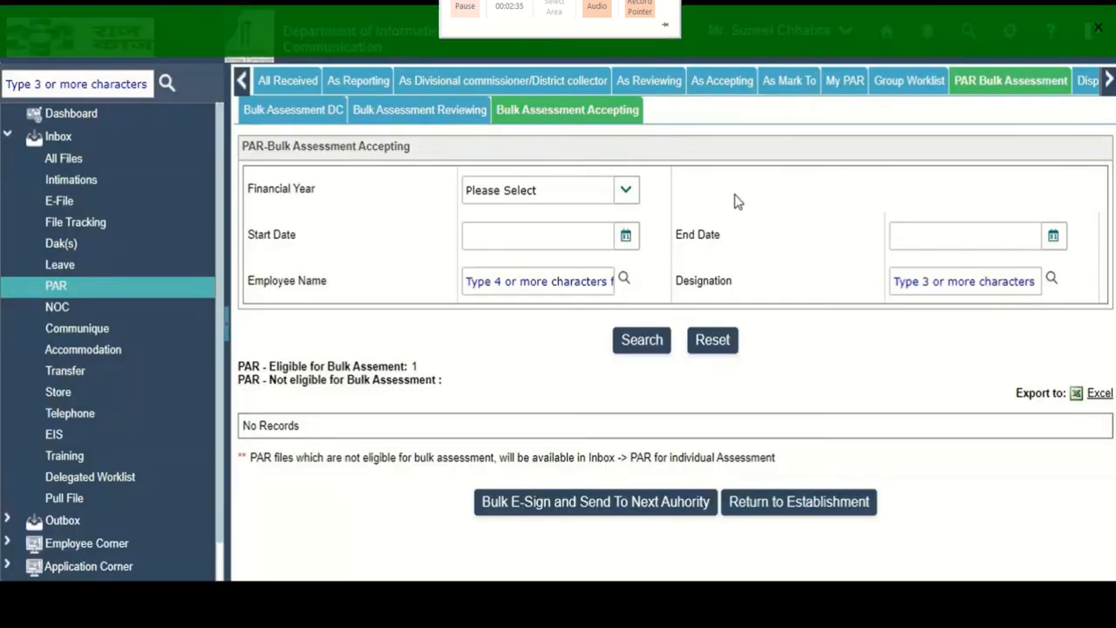
pyautogui.moveTo(546, 165)
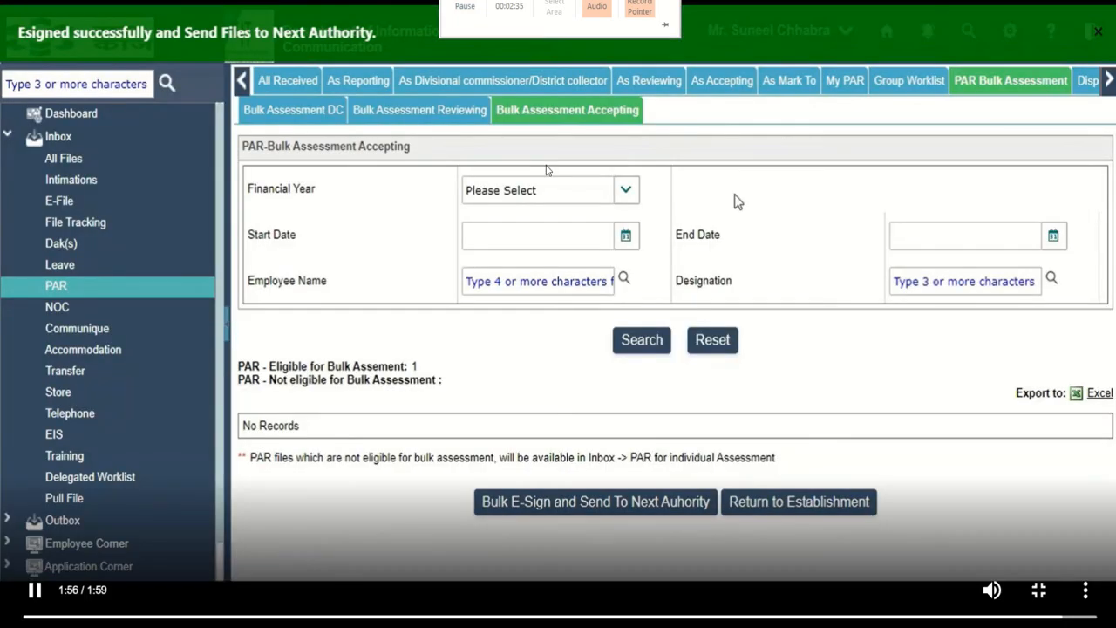
pyautogui.click(734, 194)
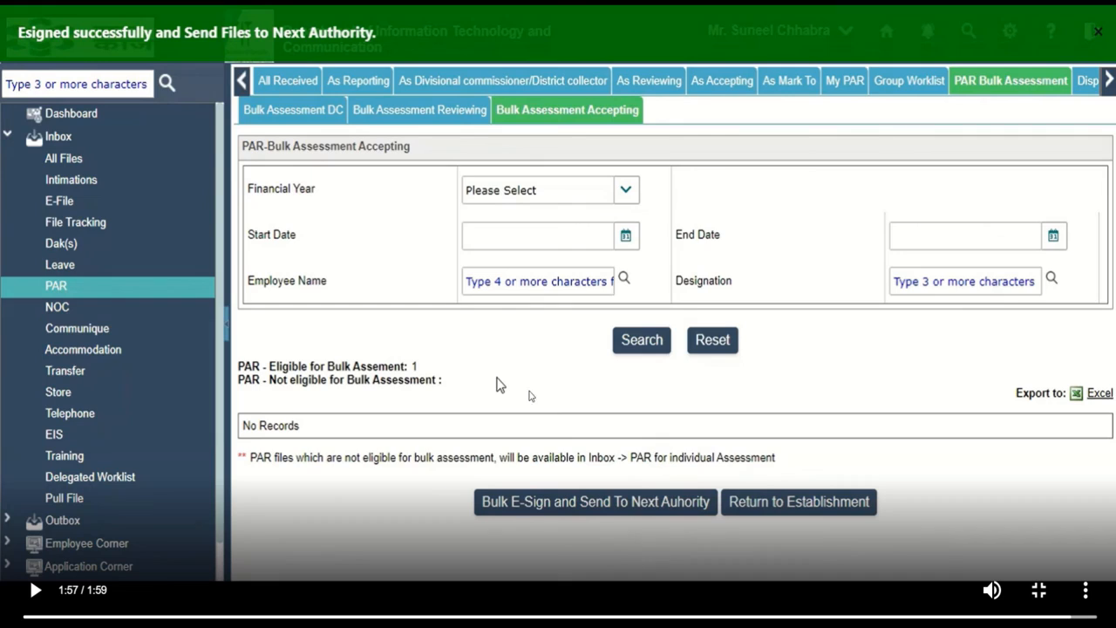
# Bring up the My Dashboard view for the OACP Shri Ganganagar PAR cell user.
pyautogui.click(435, 168)
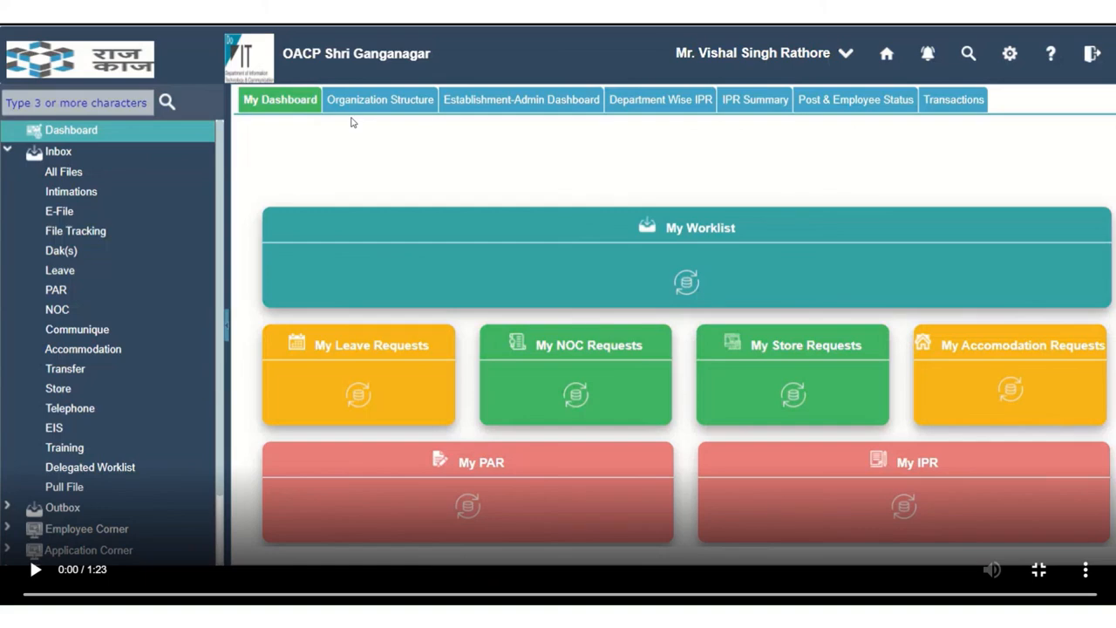
# Go to Inbox > PAR Group Worklist holding the two pending PAR files.
pyautogui.click(36, 571)
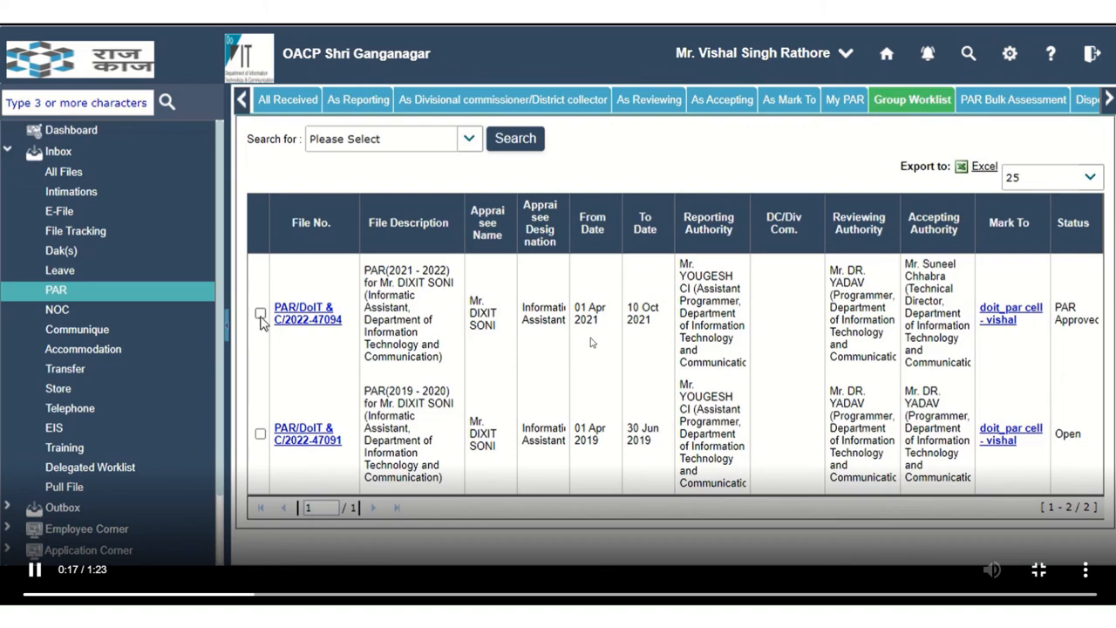
# Select the 2021–2022 PAR file row and confirm pulling it into your own worklist.
pyautogui.click(259, 314)
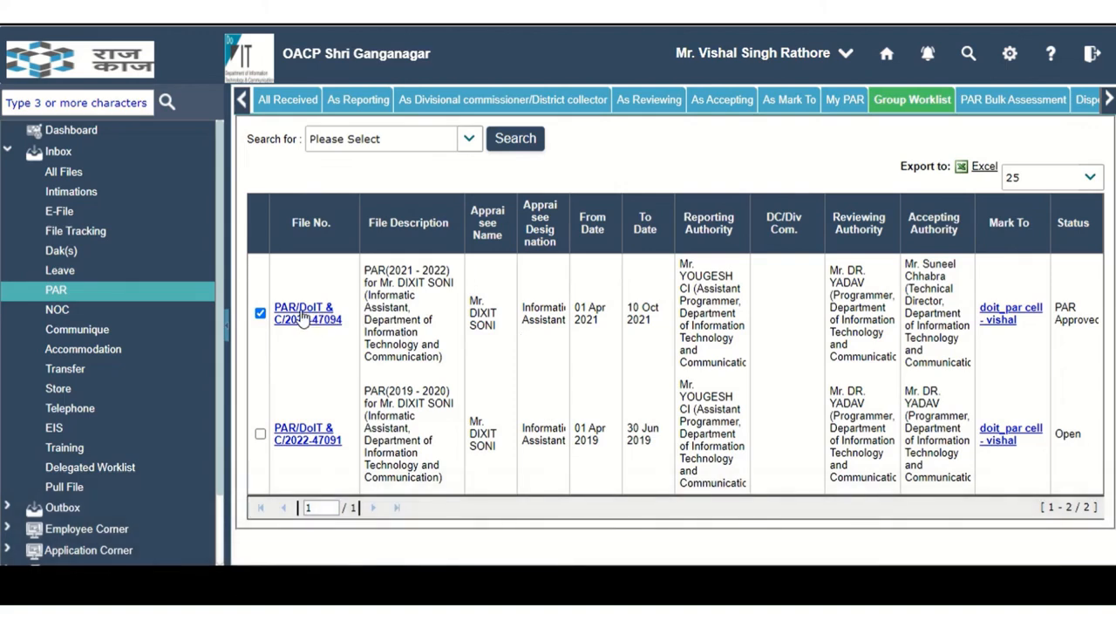
pyautogui.click(302, 319)
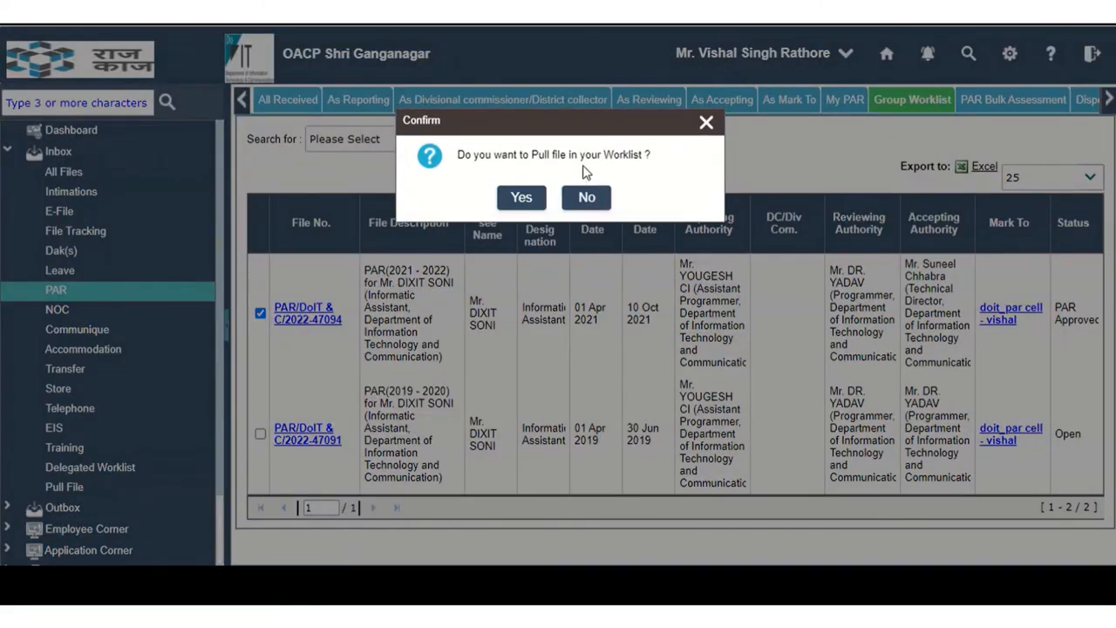
pyautogui.click(530, 200)
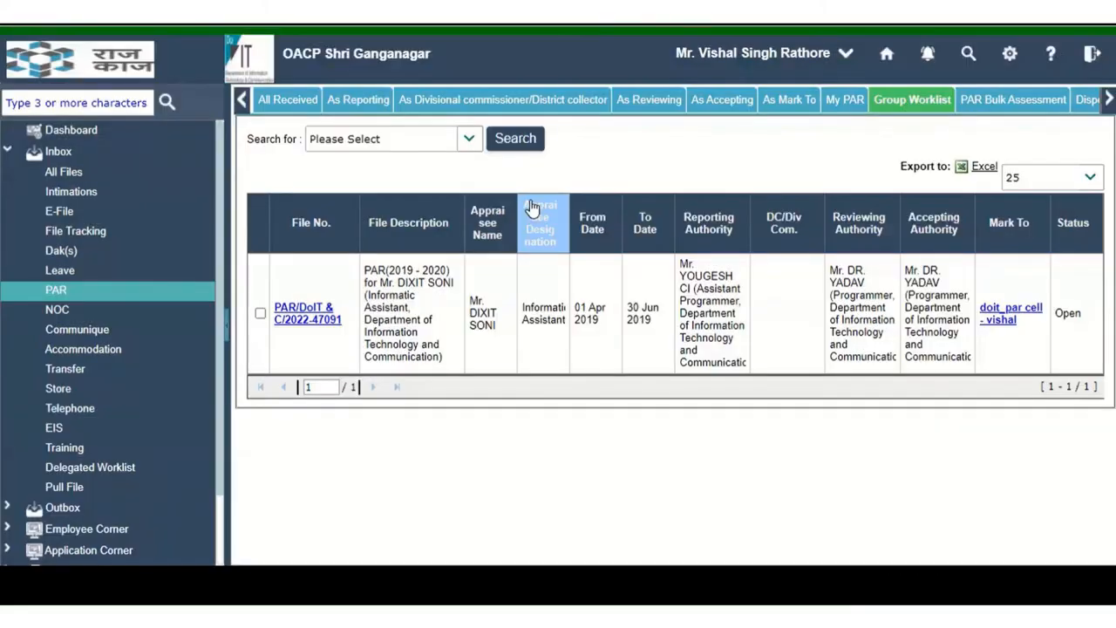
# Reload the Group Worklist and check that it shows No Record Found.
pyautogui.click(453, 408)
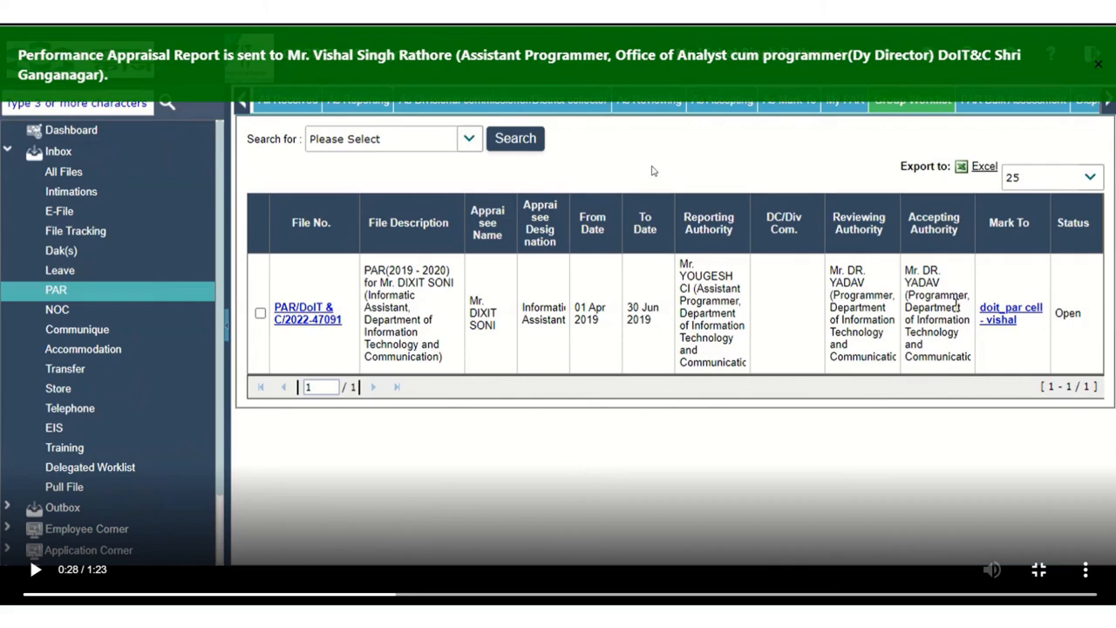
pyautogui.press('space')
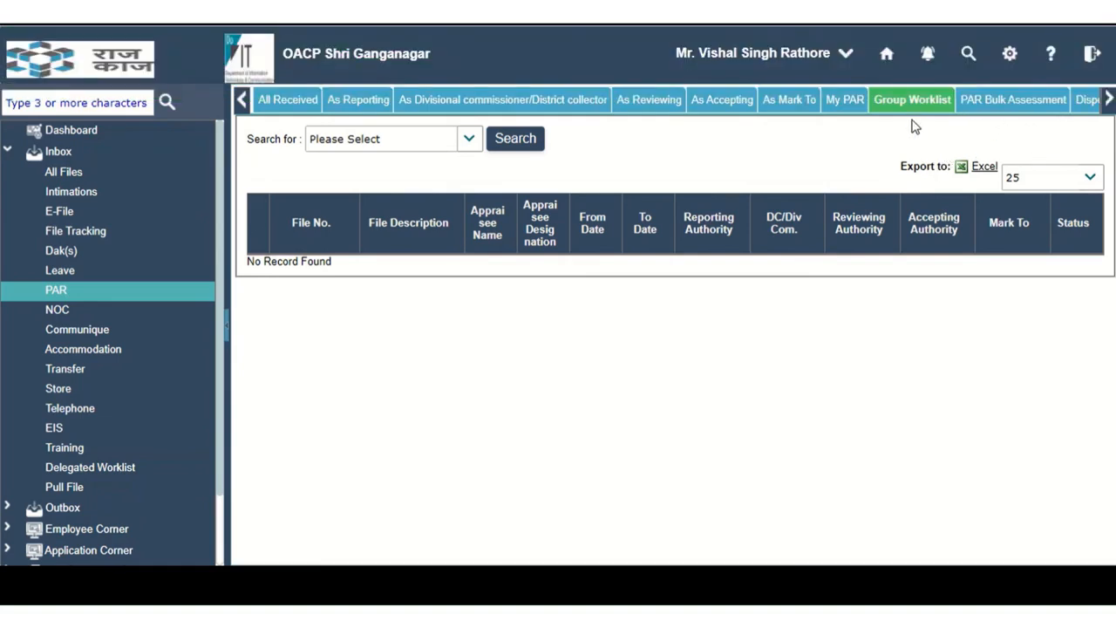
# Show the As Mark To list with the 2019-2020, 2021-2022 and 2018-2019 PAR files.
pyautogui.click(787, 102)
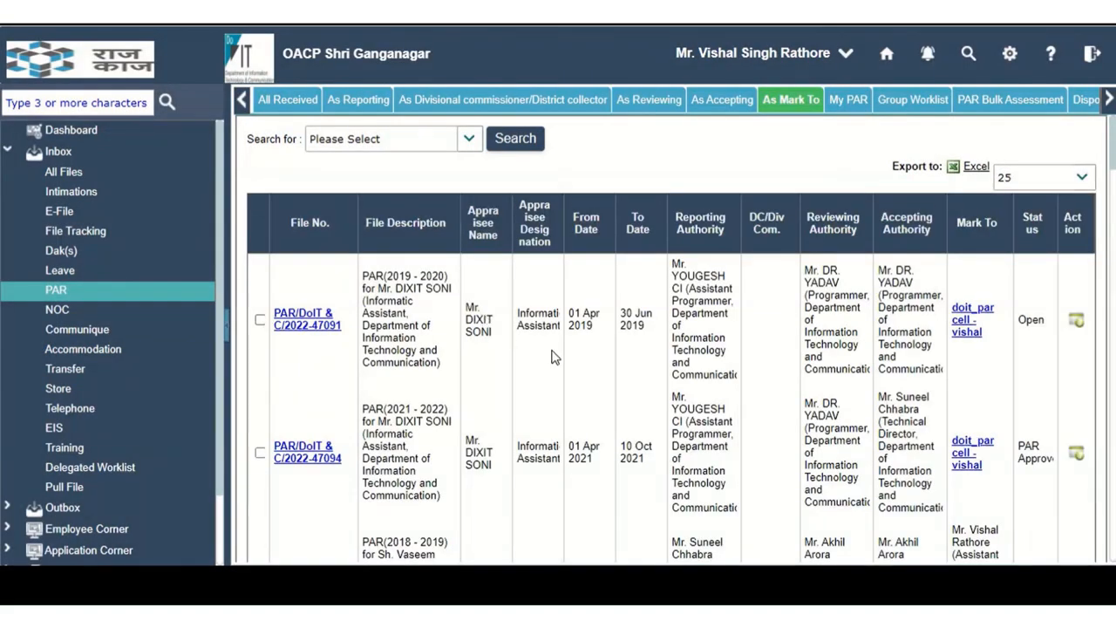
pyautogui.scroll(-2, 552, 357)
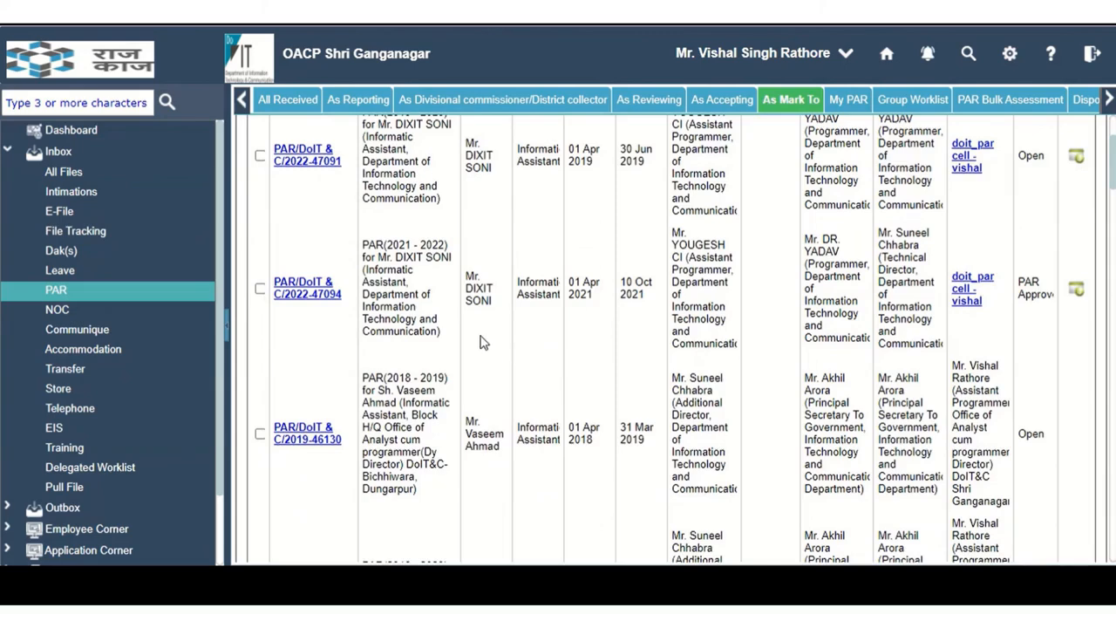
pyautogui.scroll(1, 484, 342)
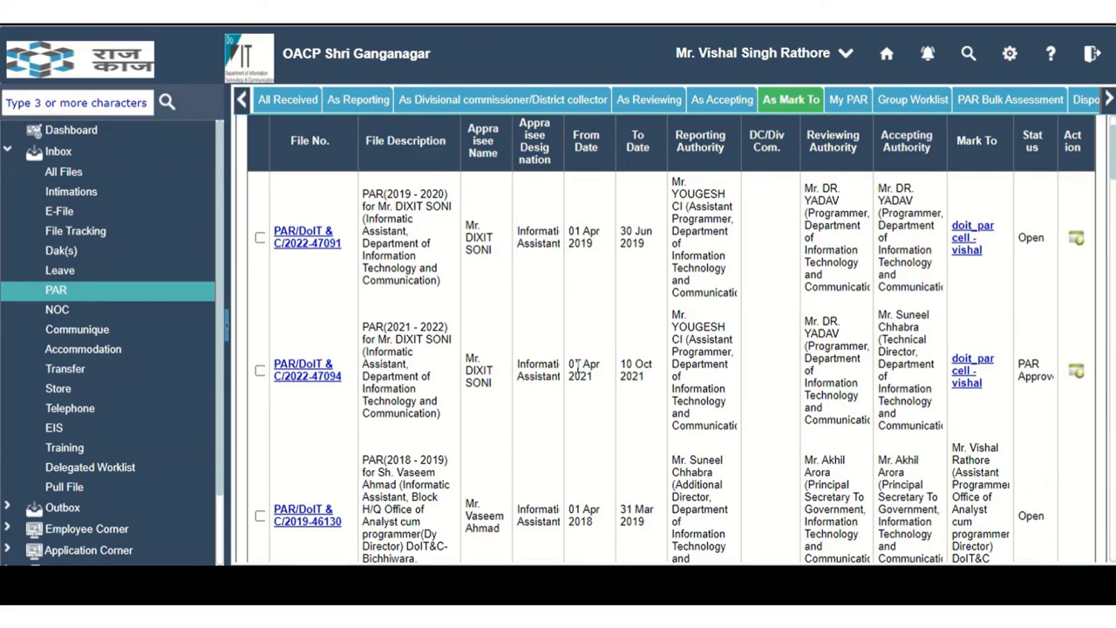
# Review every part of the 2021–2022 PAR form, then send it to the reportee.
pyautogui.click(319, 375)
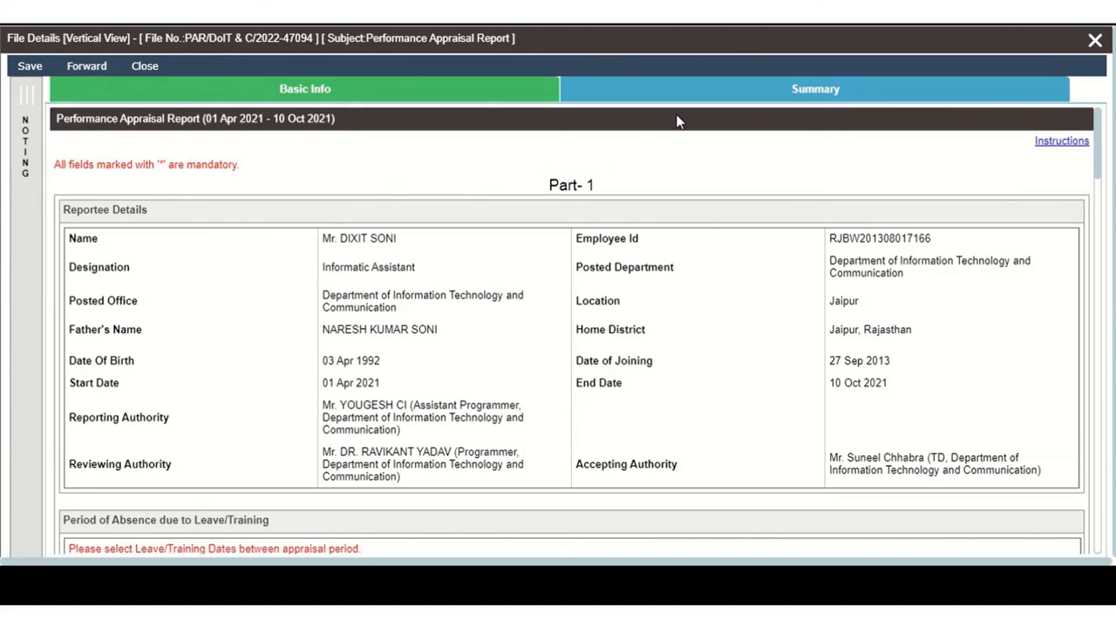
pyautogui.scroll(-2, 579, 295)
pyautogui.scroll(-2, 579, 296)
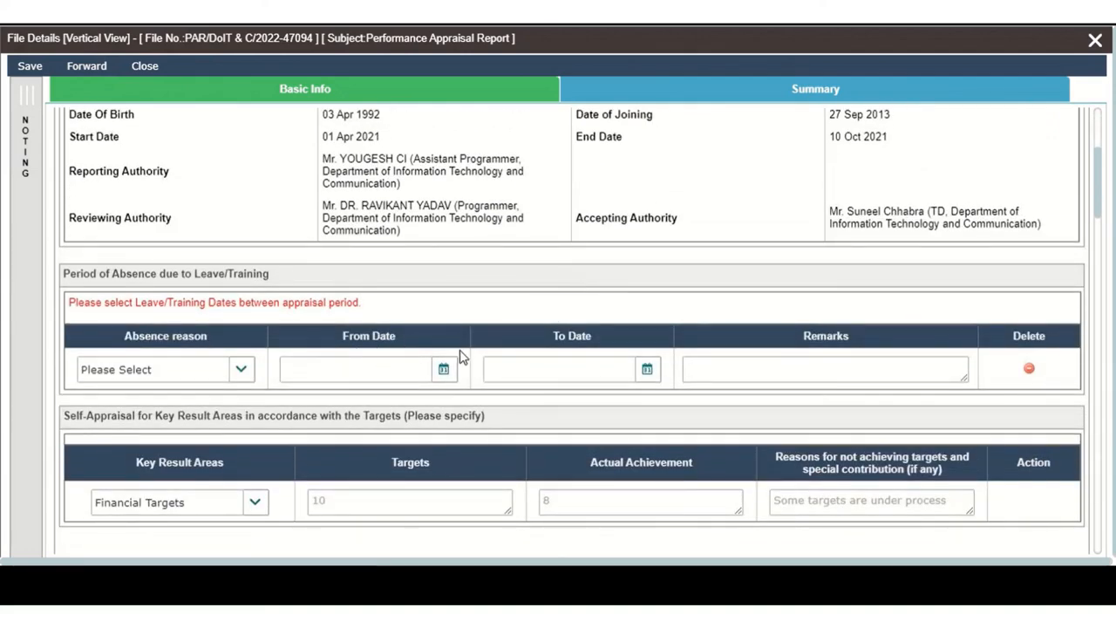
pyautogui.scroll(-5, 462, 356)
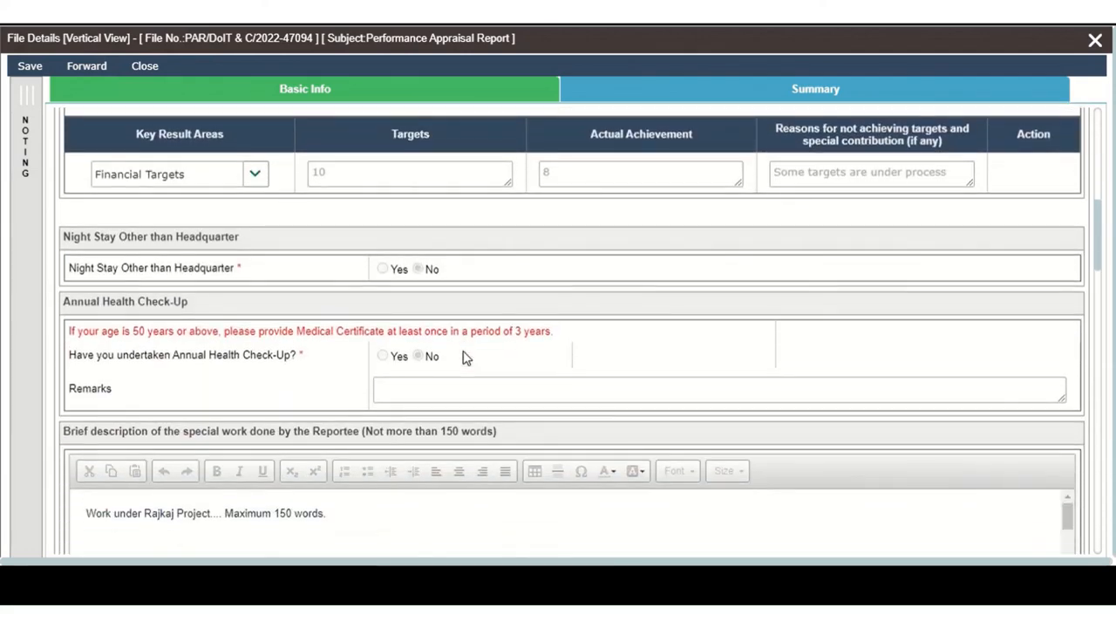
pyautogui.scroll(-6, 462, 356)
pyautogui.scroll(-10, 462, 355)
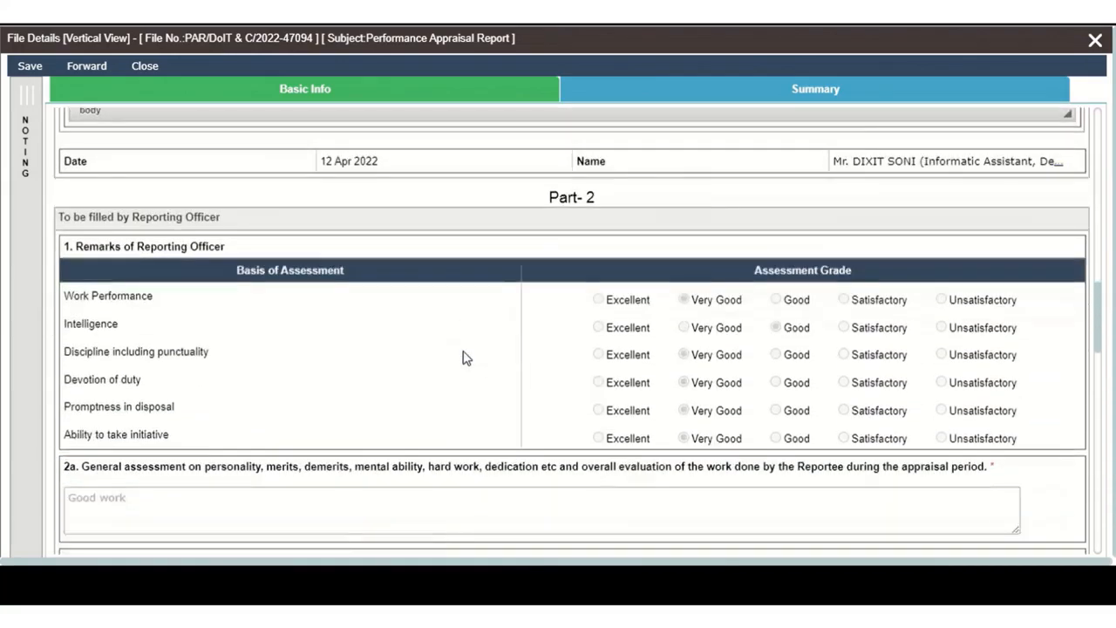
pyautogui.scroll(-8, 465, 357)
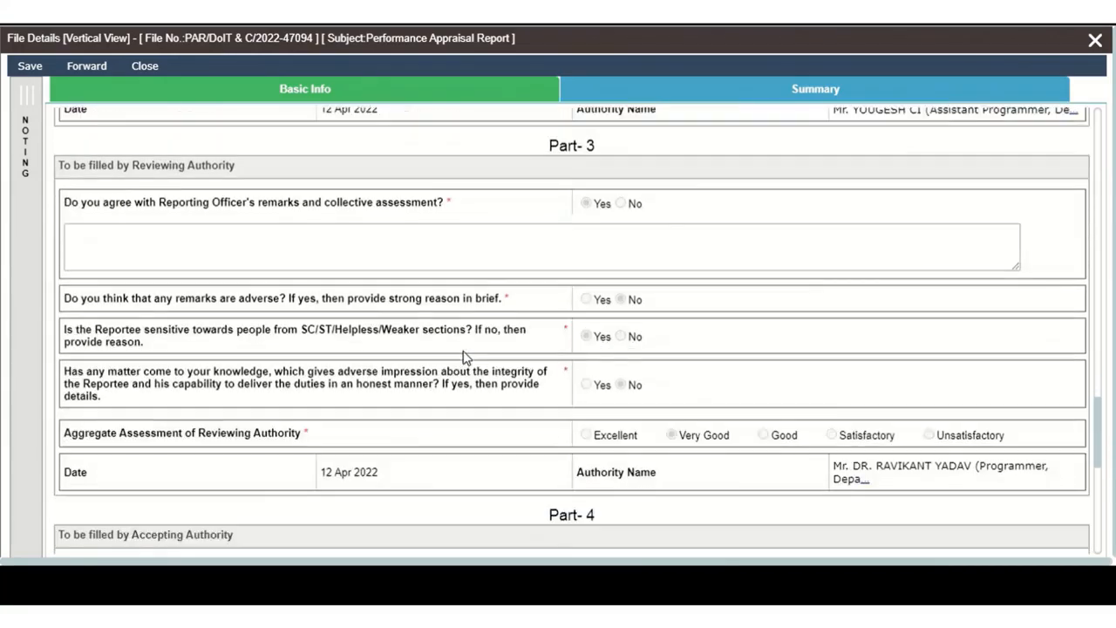
pyautogui.scroll(-1, 463, 356)
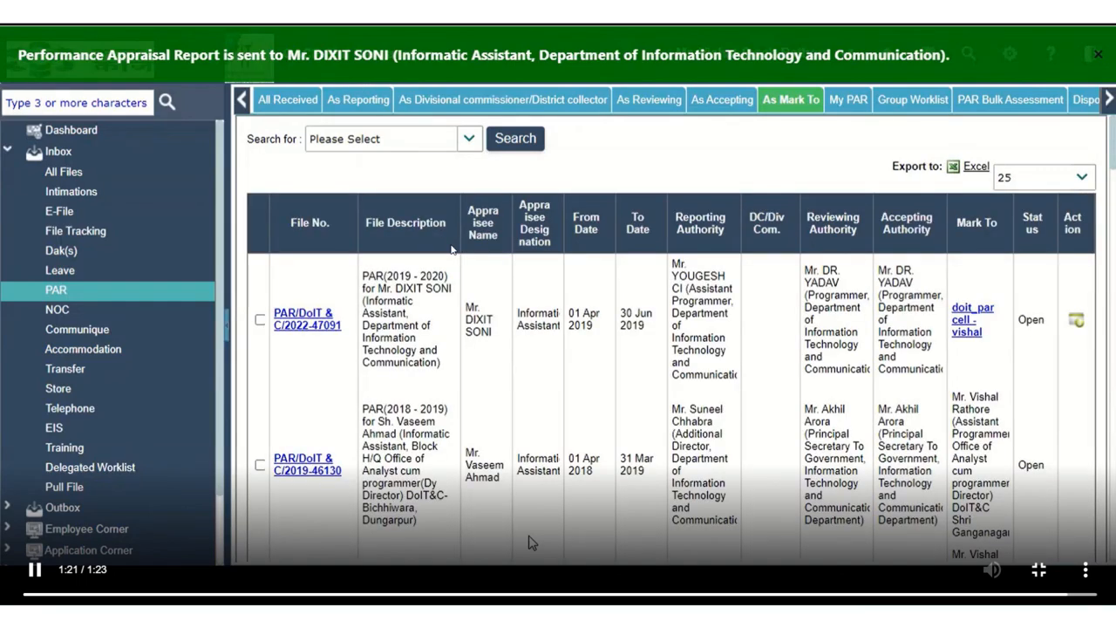
pyautogui.click(452, 250)
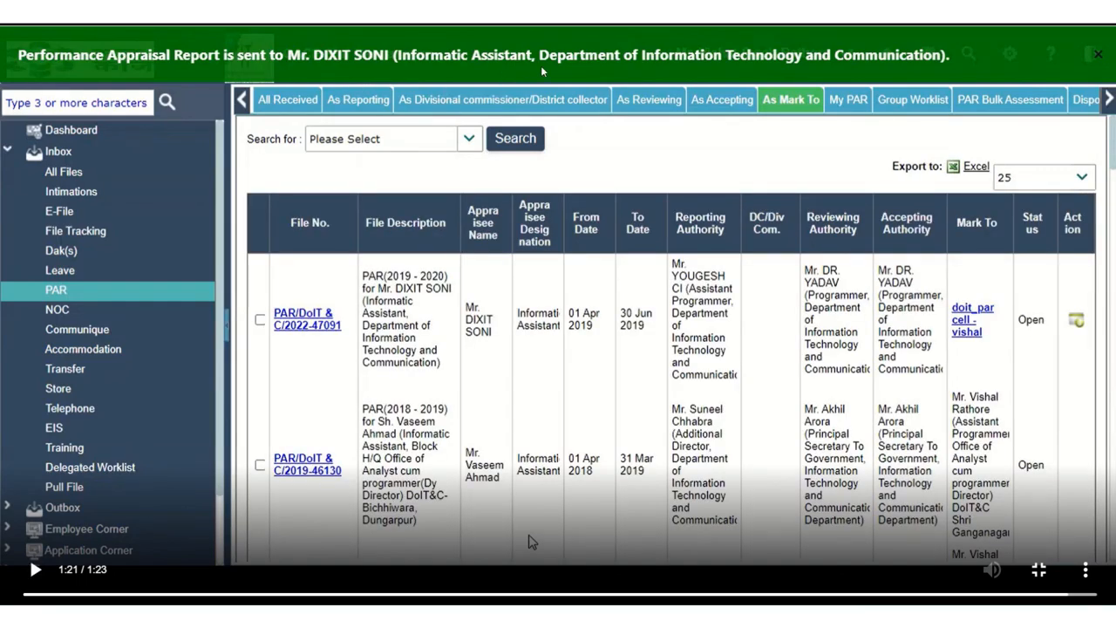